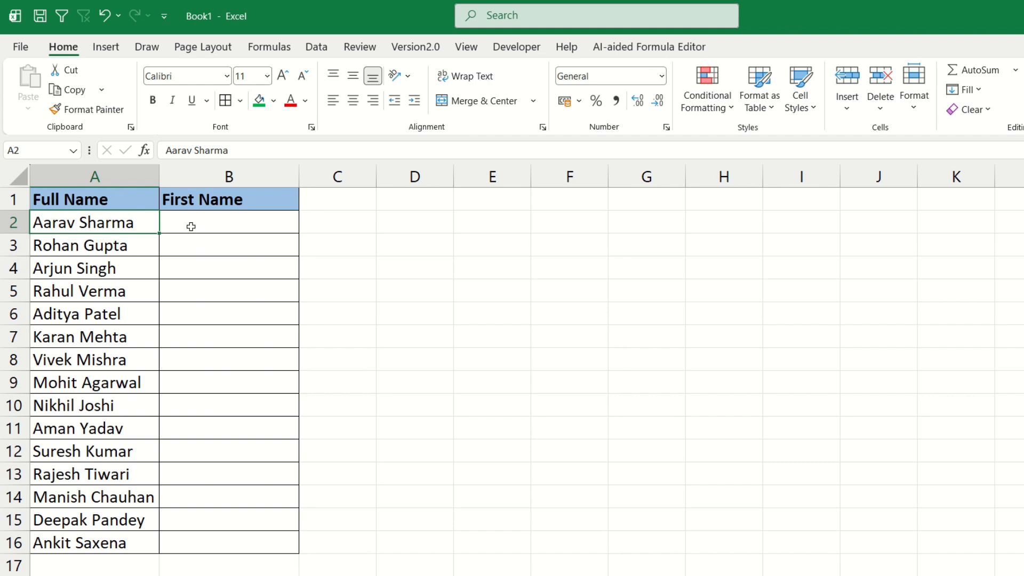
pyautogui.click(191, 226)
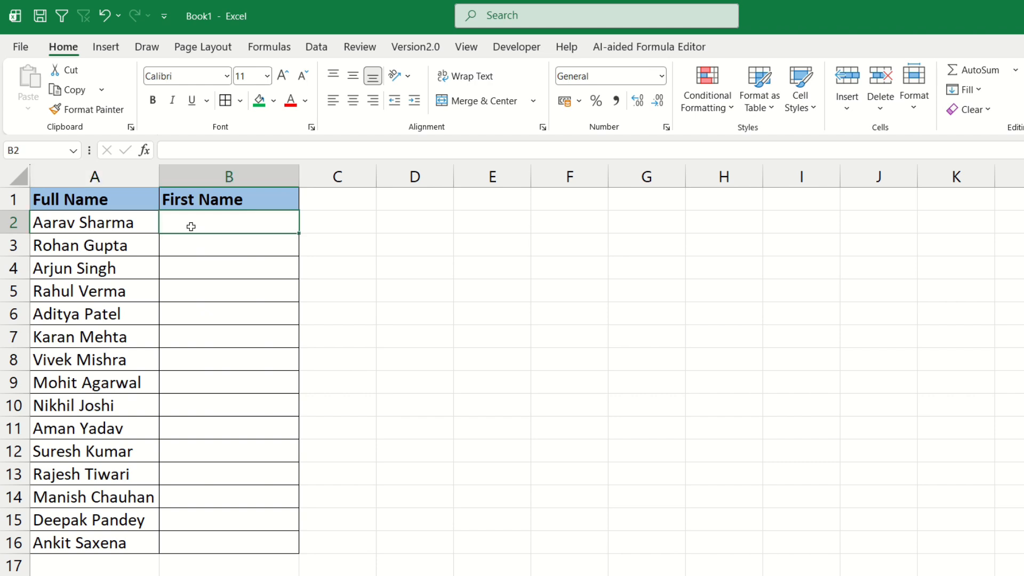
pyautogui.click(83, 275)
pyautogui.click(175, 273)
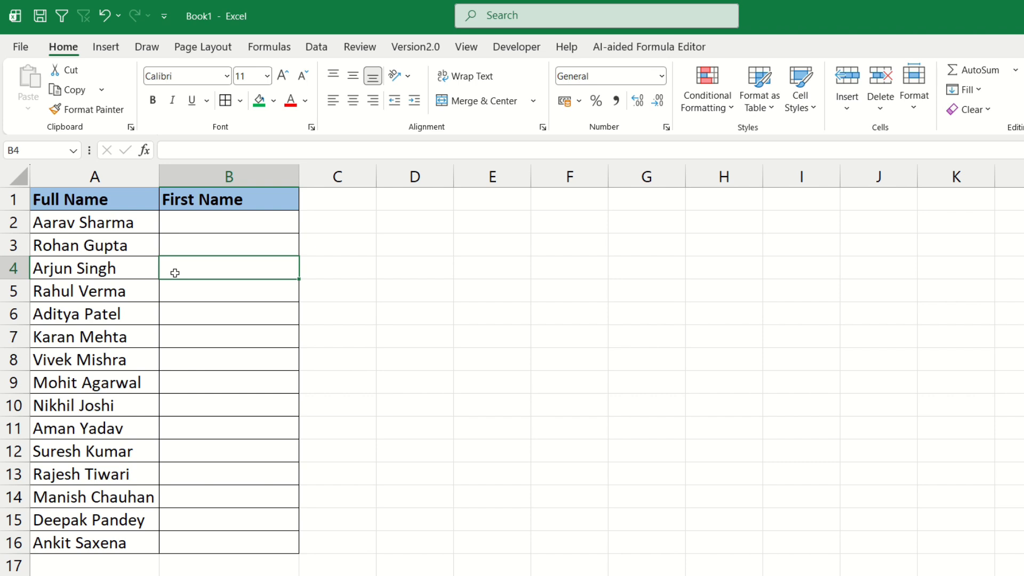
pyautogui.click(187, 222)
pyautogui.moveTo(186, 222); pyautogui.dragTo(179, 540)
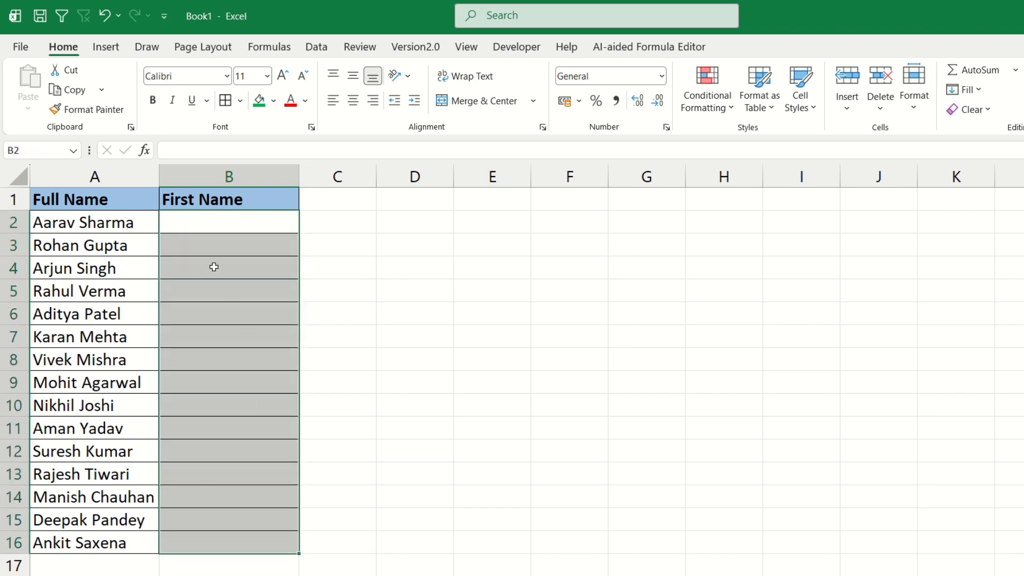
pyautogui.click(194, 228)
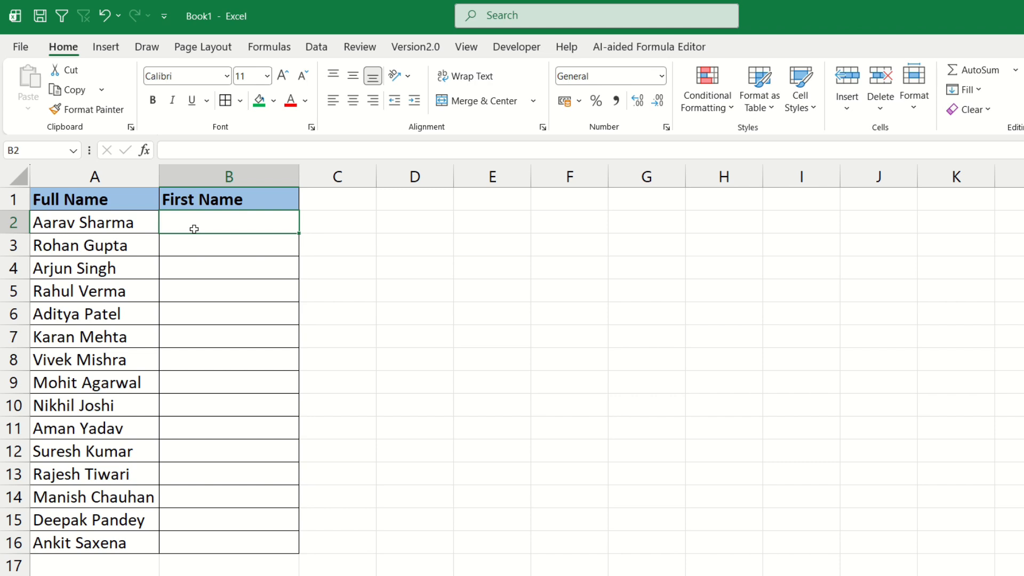
pyautogui.click(99, 223)
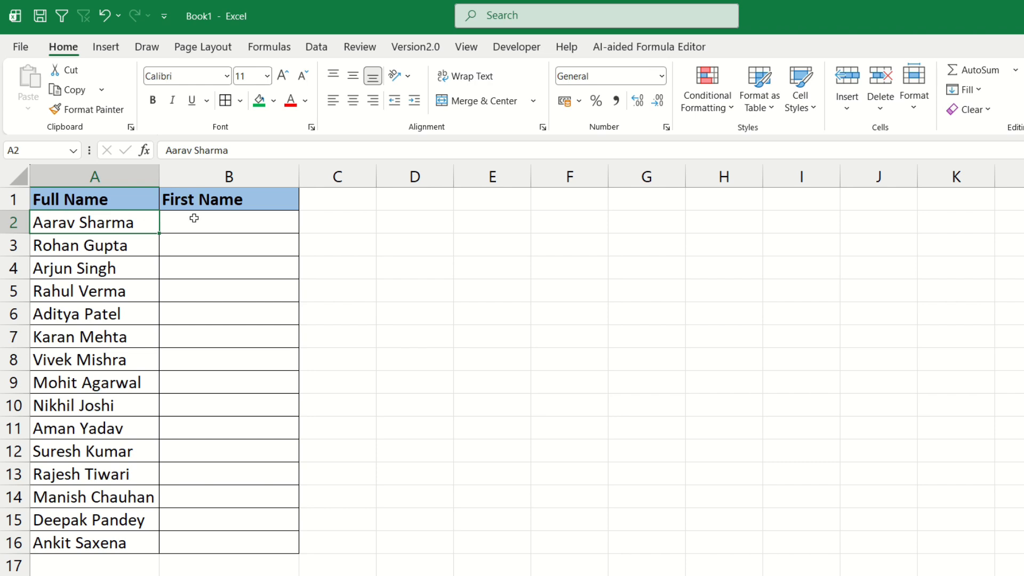
# Enter the formula =LEFT(A2,5) in cell B2 to extract the first five characters of the full name
pyautogui.click(210, 215)
pyautogui.write('=left')
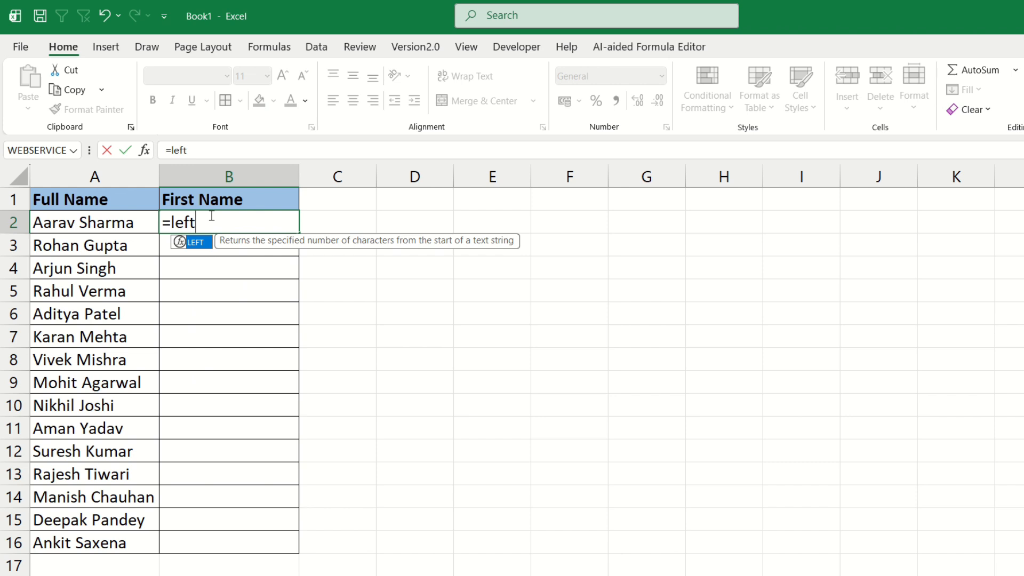
pyautogui.press('Tab')
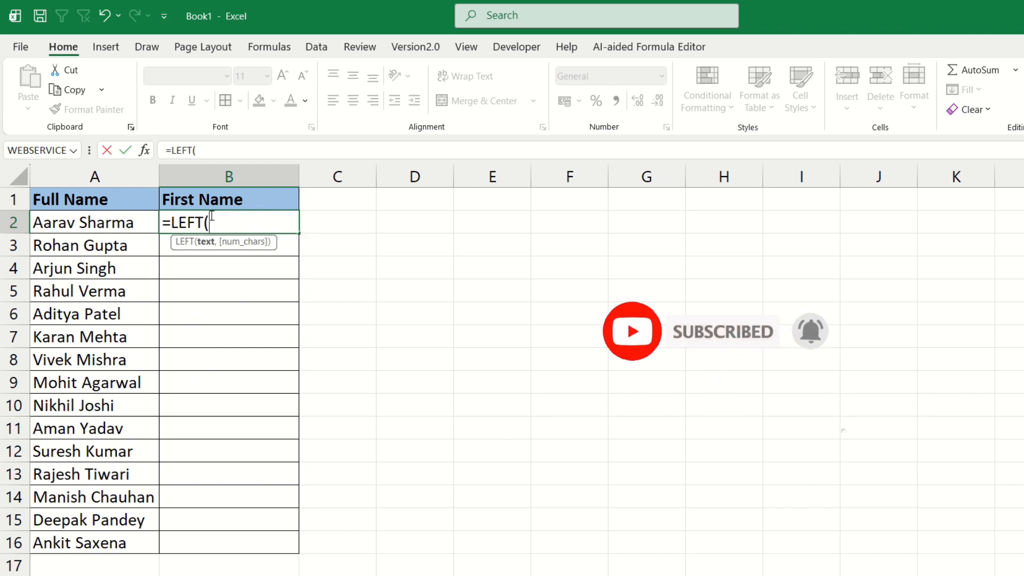
pyautogui.click(108, 217)
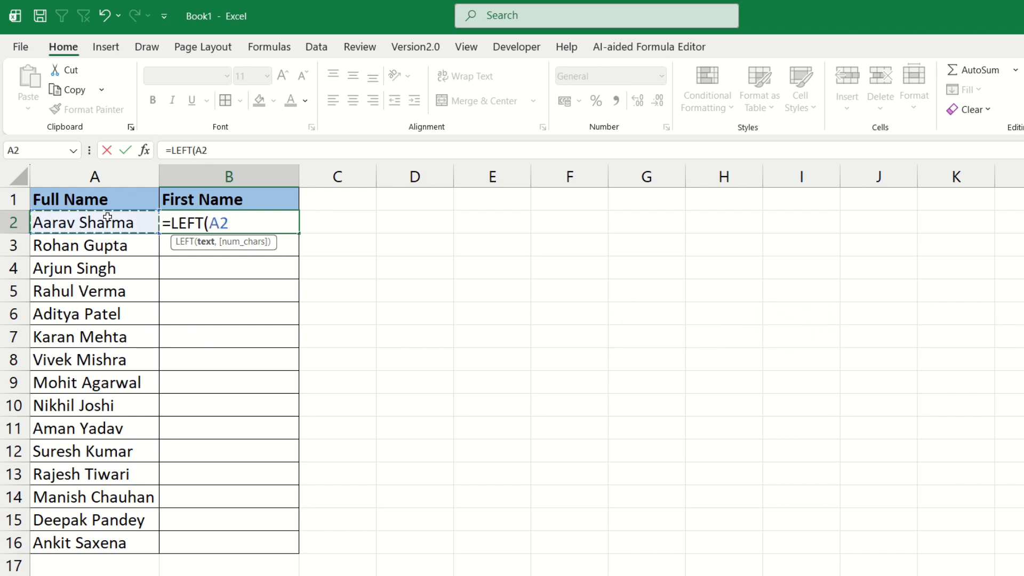
pyautogui.write(',')
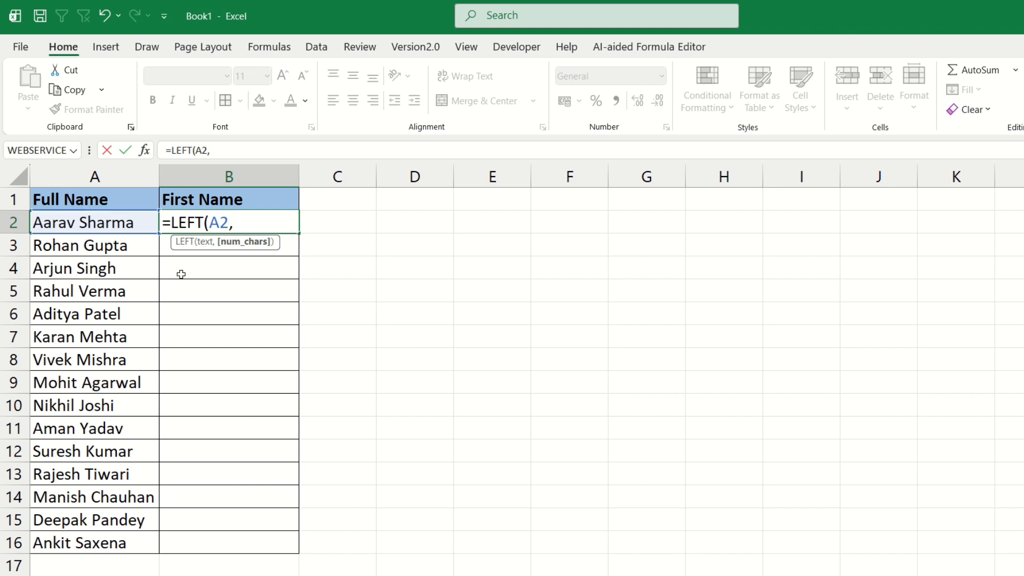
pyautogui.write('5)')
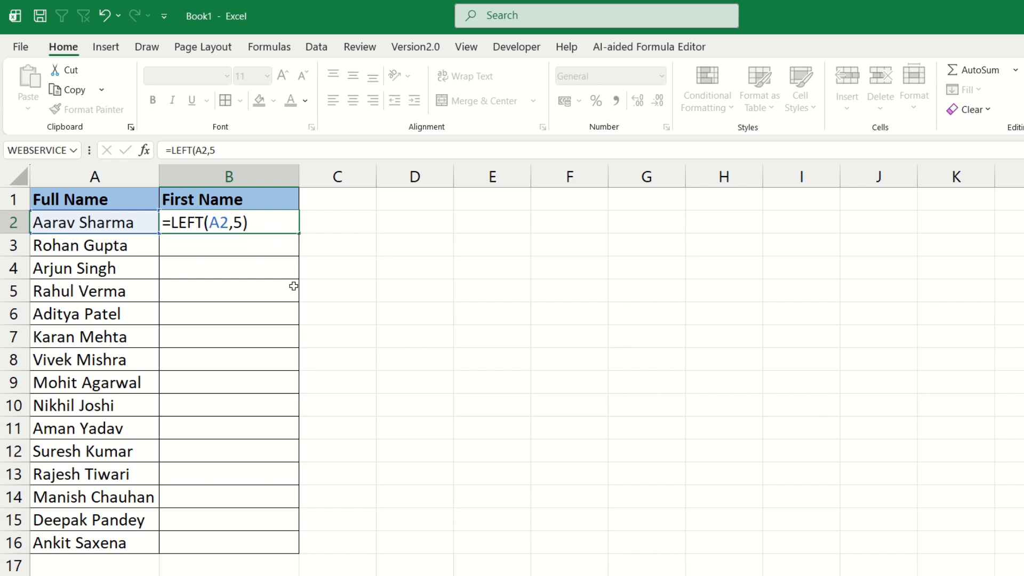
pyautogui.press('Return')
pyautogui.moveTo(97, 228); pyautogui.dragTo(180, 221)
# Enter the formula =LEFT(A3,5) in cell B3 to extract the first name
pyautogui.click(217, 237)
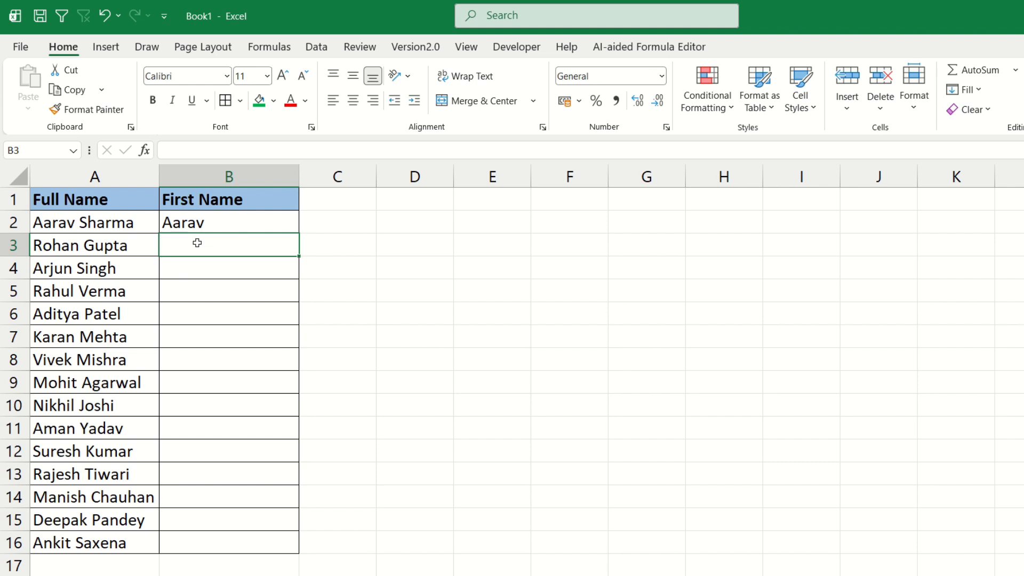
pyautogui.write('=lef')
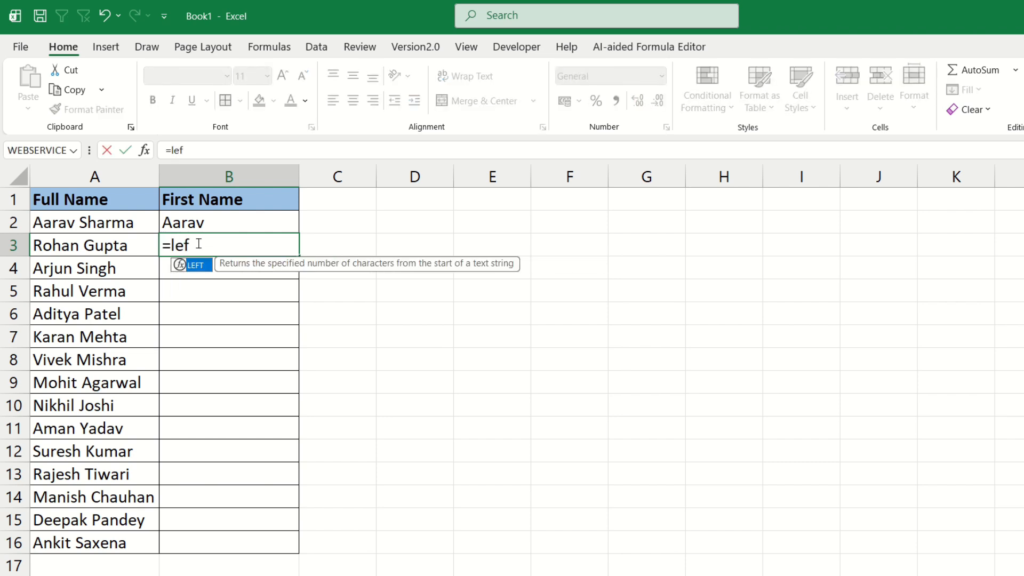
pyautogui.press('Tab')
pyautogui.click(116, 246)
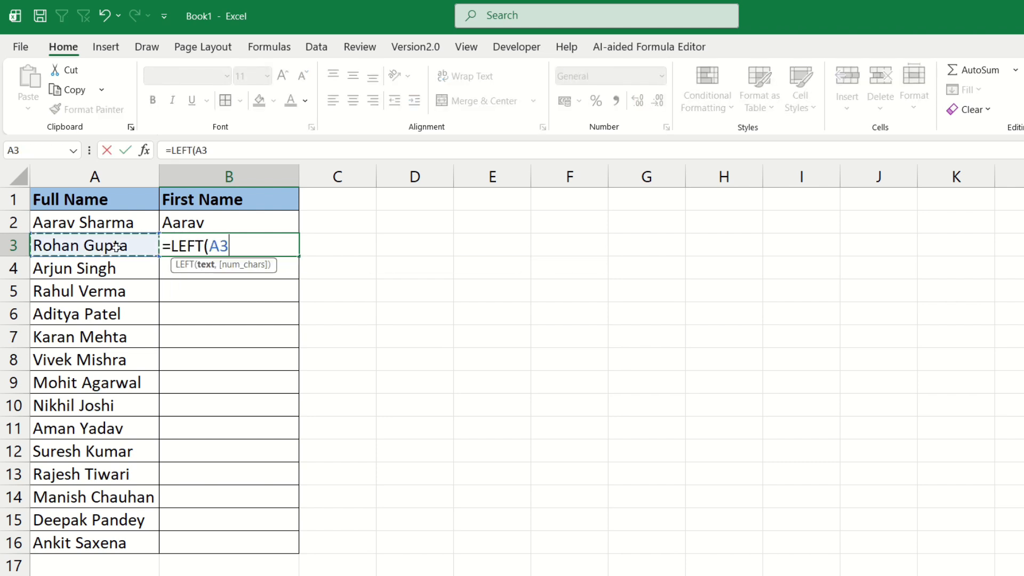
pyautogui.write(',5')
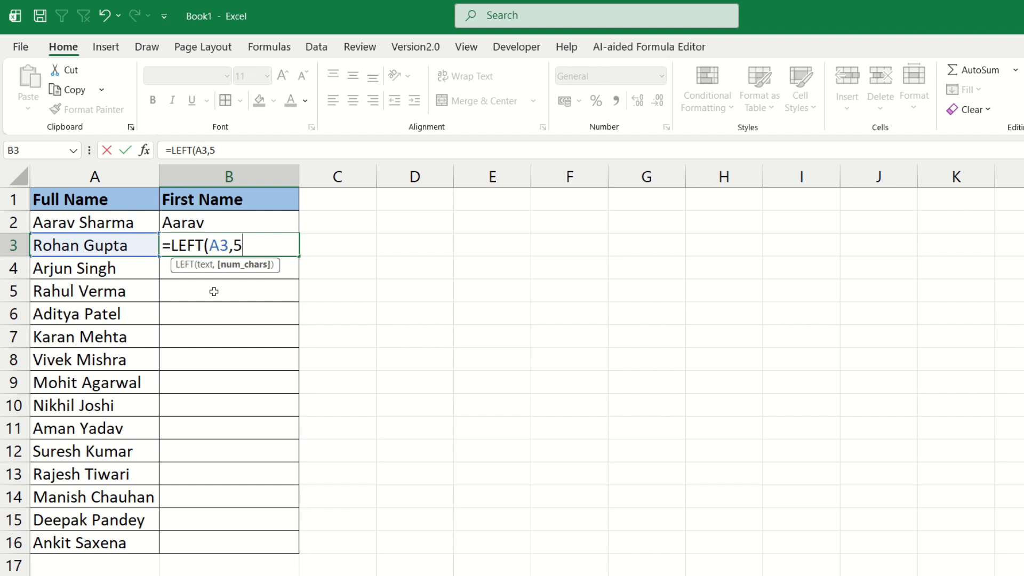
pyautogui.write(')')
pyautogui.press('Return')
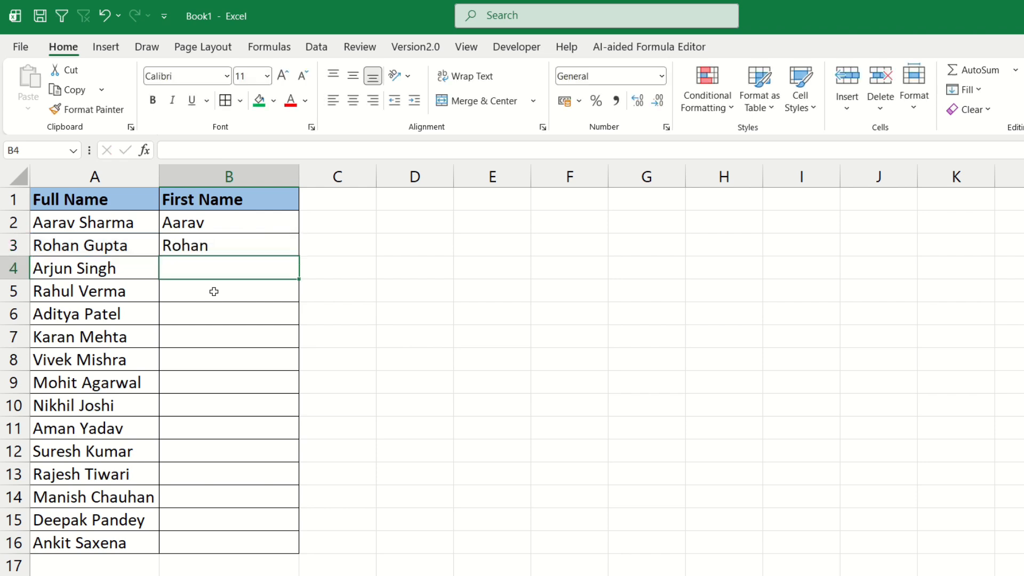
# Replace the full name in cell A3 with one whose first name has only three letters, and check the formula in B3
pyautogui.click(239, 252)
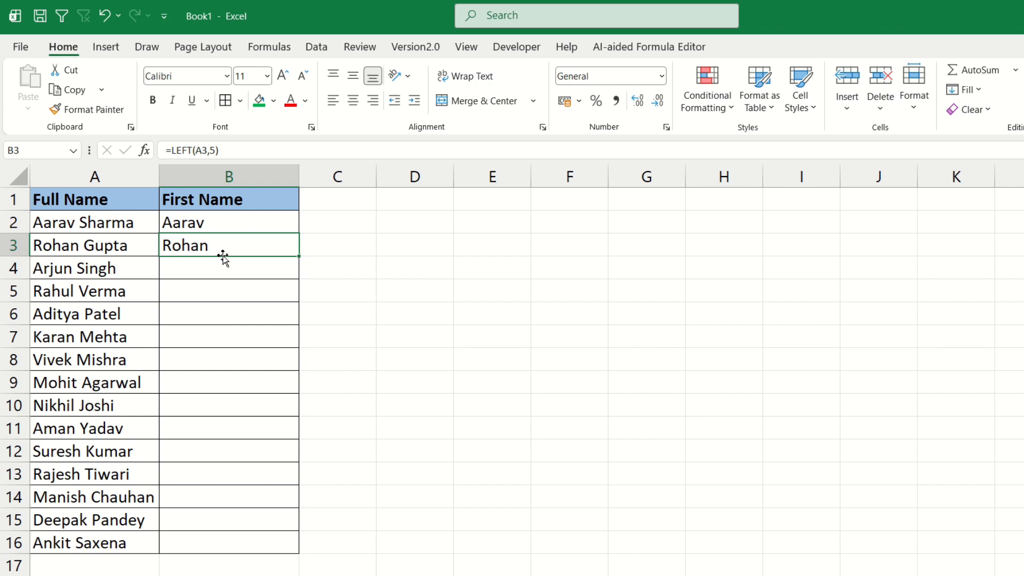
pyautogui.click(89, 246)
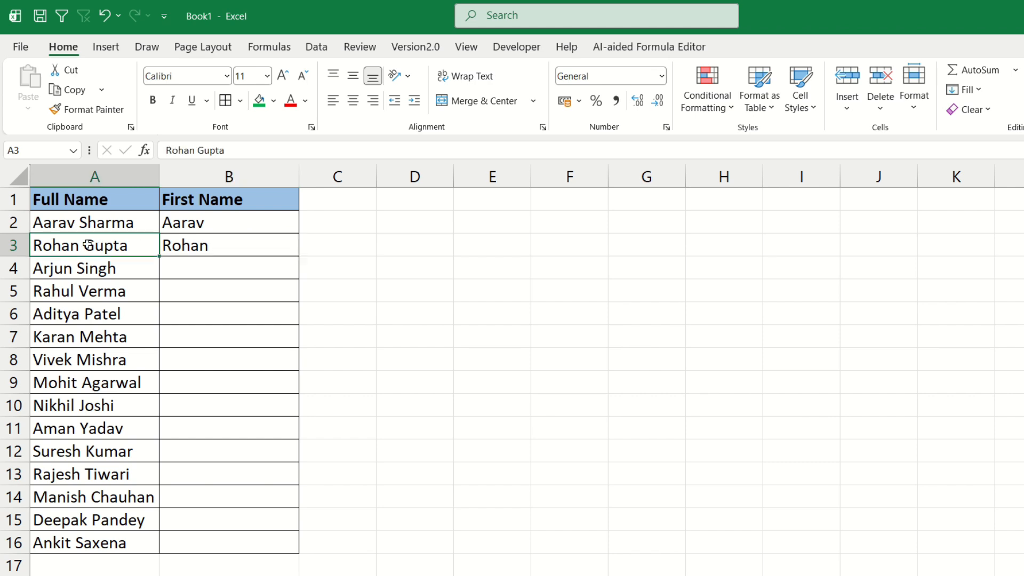
pyautogui.write('Raj Verma')
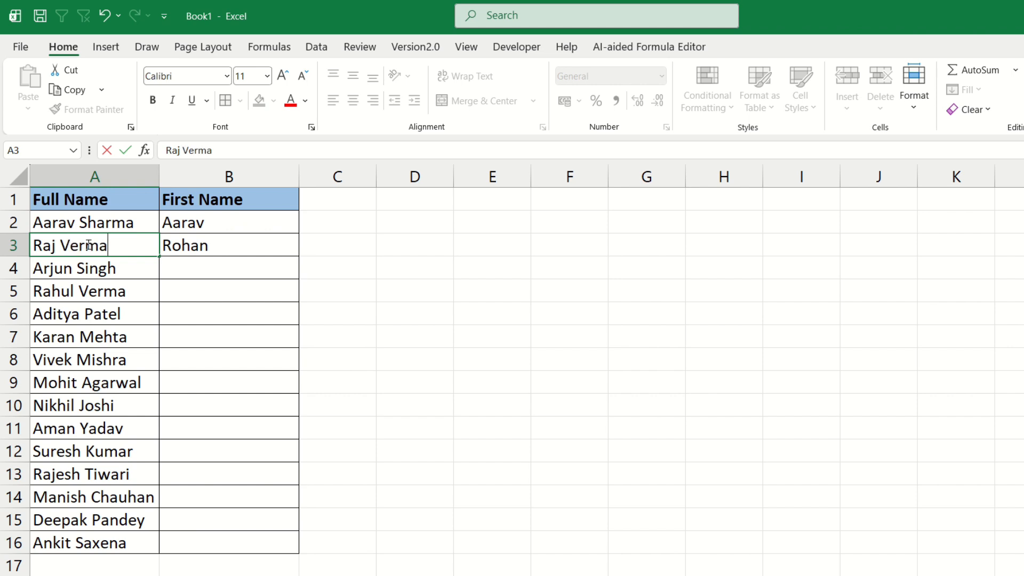
pyautogui.press('Return')
pyautogui.click(233, 250)
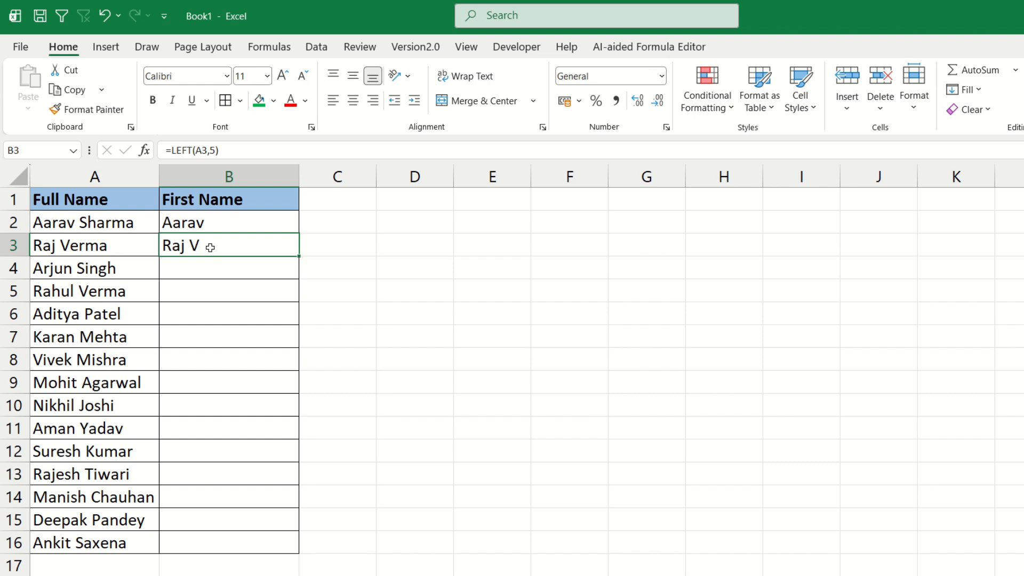
pyautogui.click(112, 244)
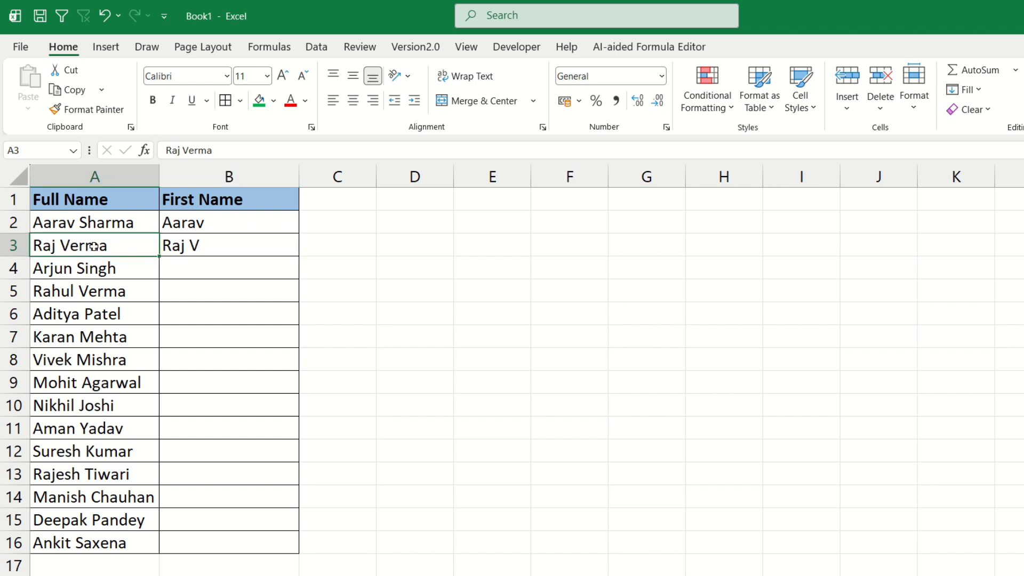
# Fill the LEFT formula from B3 down through B16
pyautogui.click(230, 246)
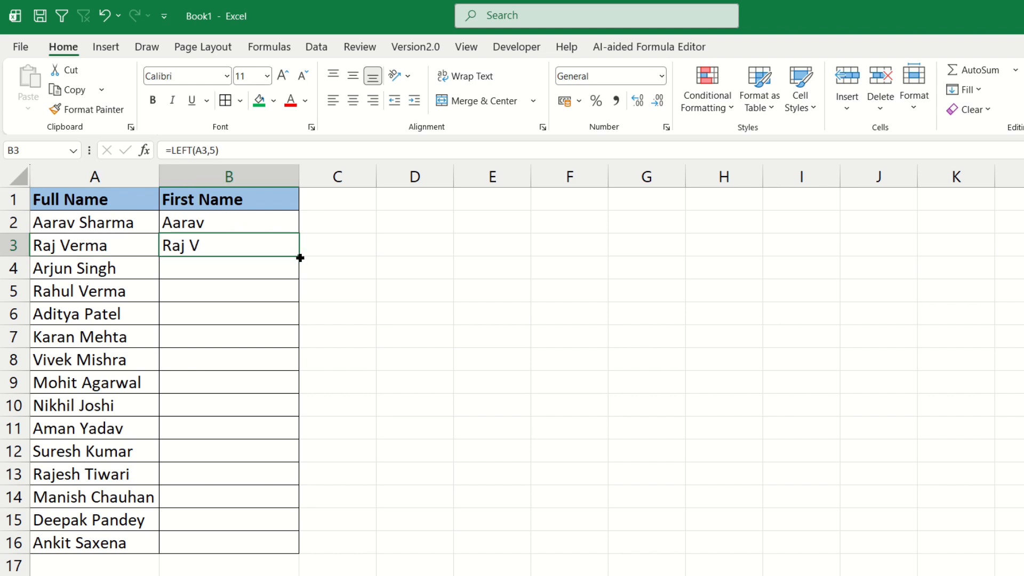
pyautogui.moveTo(299, 256); pyautogui.dragTo(291, 555)
pyautogui.click(219, 386)
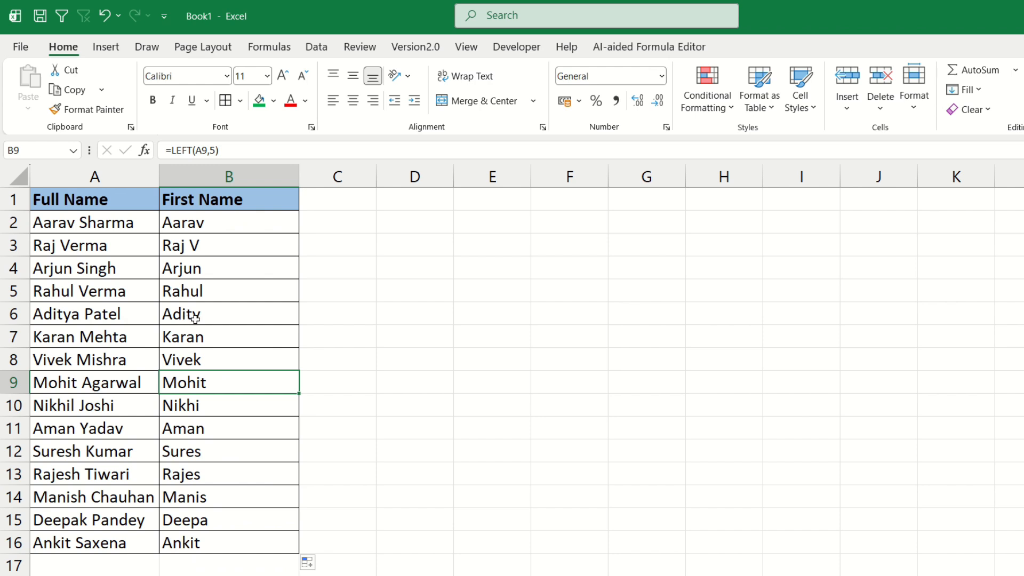
# Compare the extracted first names in column B with the full names in column A, especially in rows 6 and 10
pyautogui.click(84, 320)
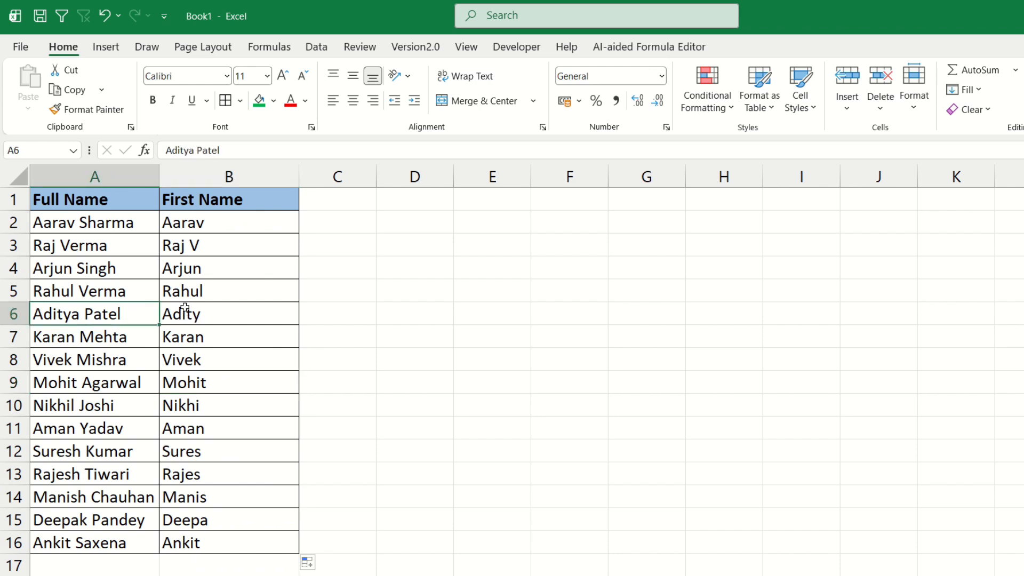
pyautogui.click(183, 324)
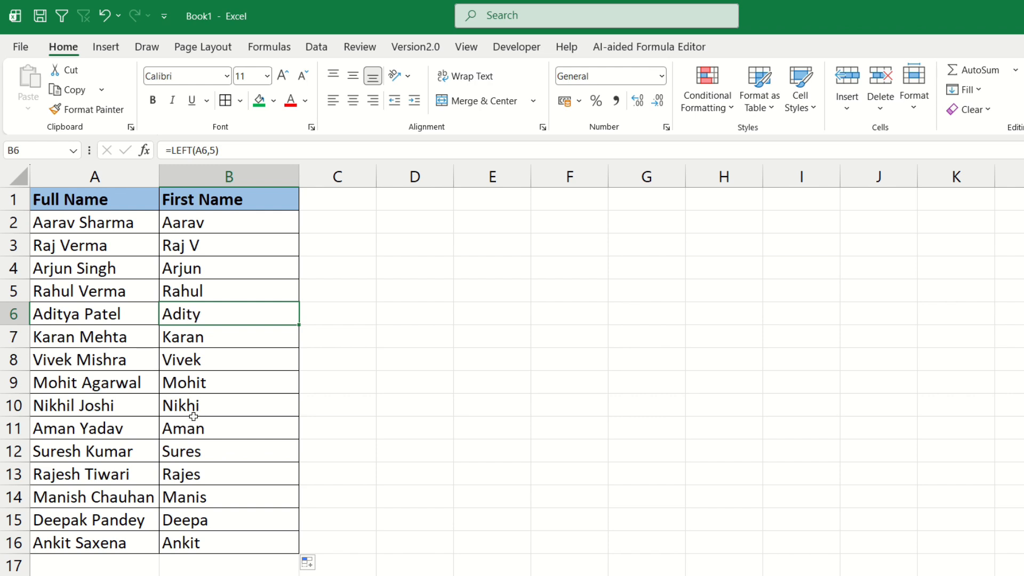
pyautogui.click(130, 410)
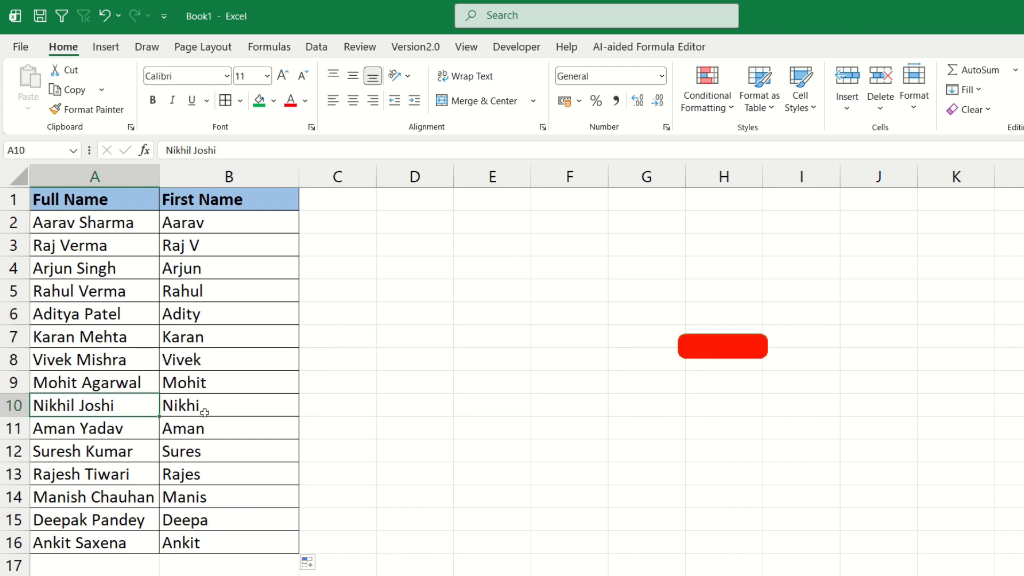
pyautogui.click(205, 410)
pyautogui.click(69, 401)
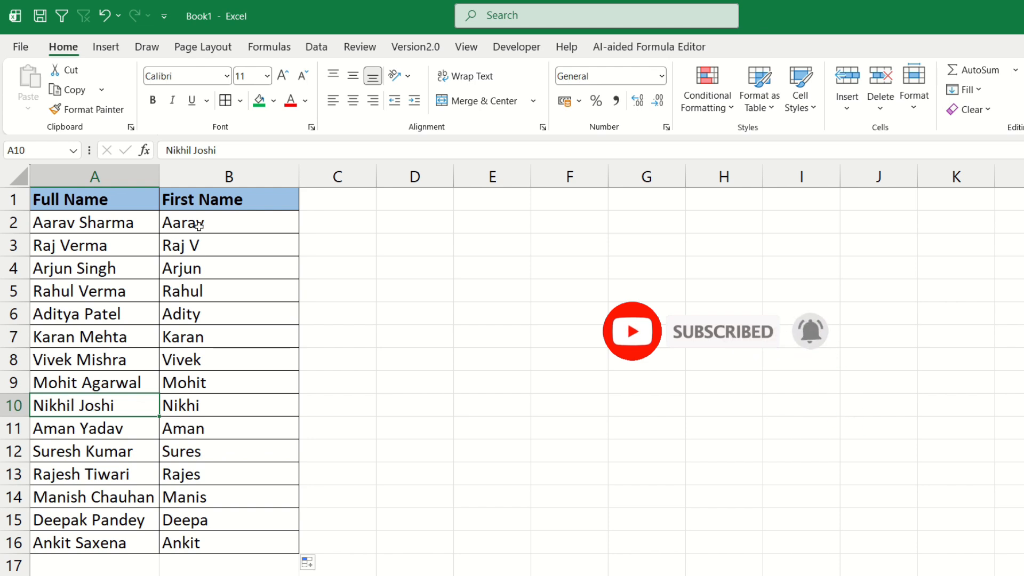
pyautogui.moveTo(197, 223); pyautogui.dragTo(220, 548)
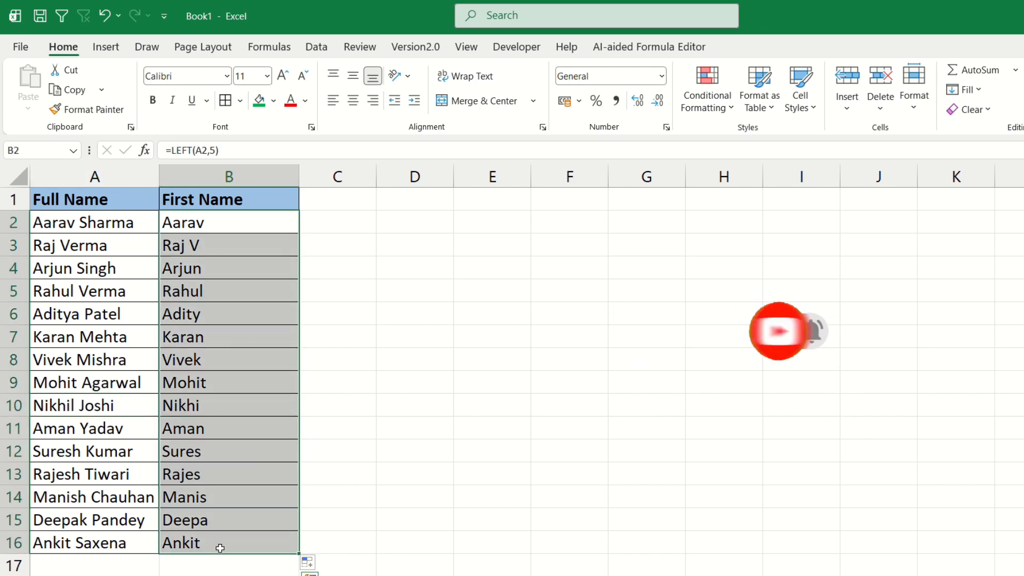
pyautogui.click(230, 268)
pyautogui.moveTo(87, 247); pyautogui.dragTo(112, 542)
pyautogui.click(225, 260)
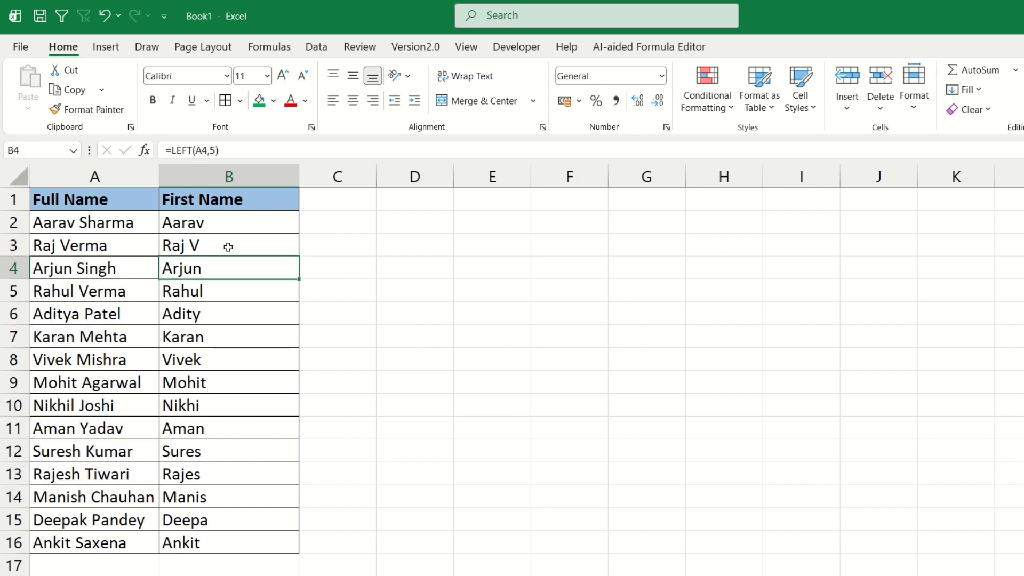
# Change the character count of the LEFT formula in B3 to 3
pyautogui.click(225, 246)
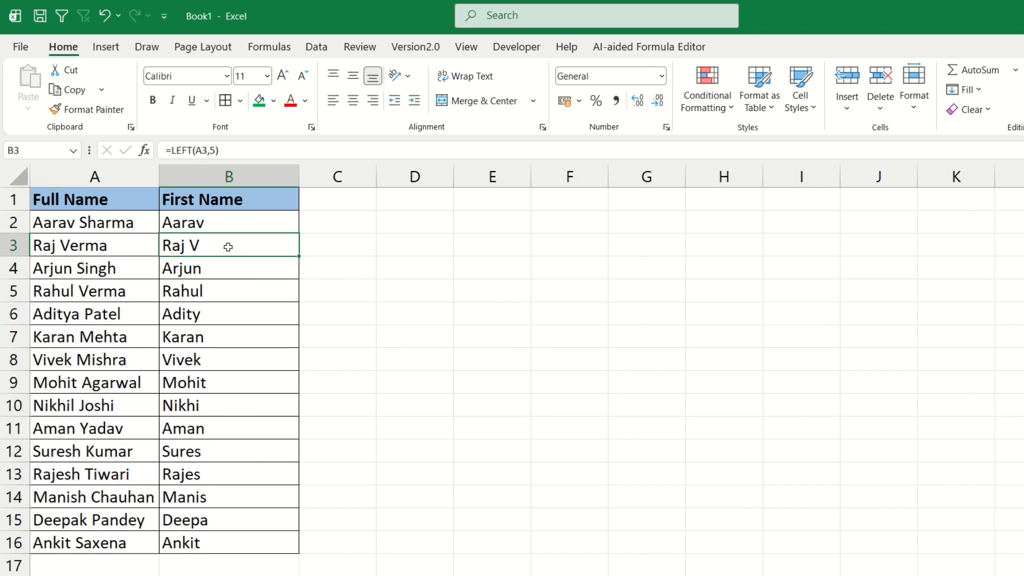
pyautogui.doubleClick(193, 246)
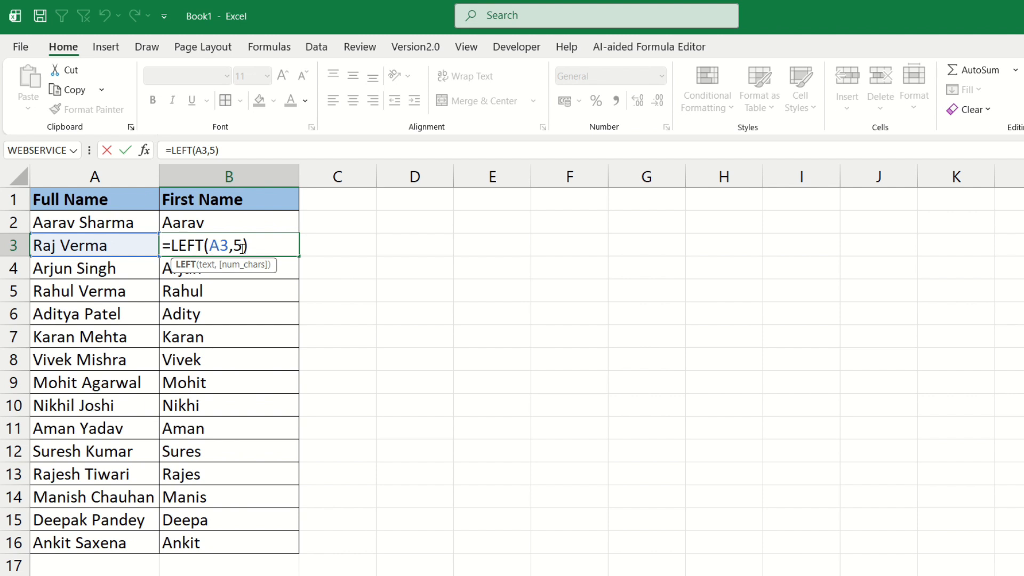
pyautogui.press('BackSpace')
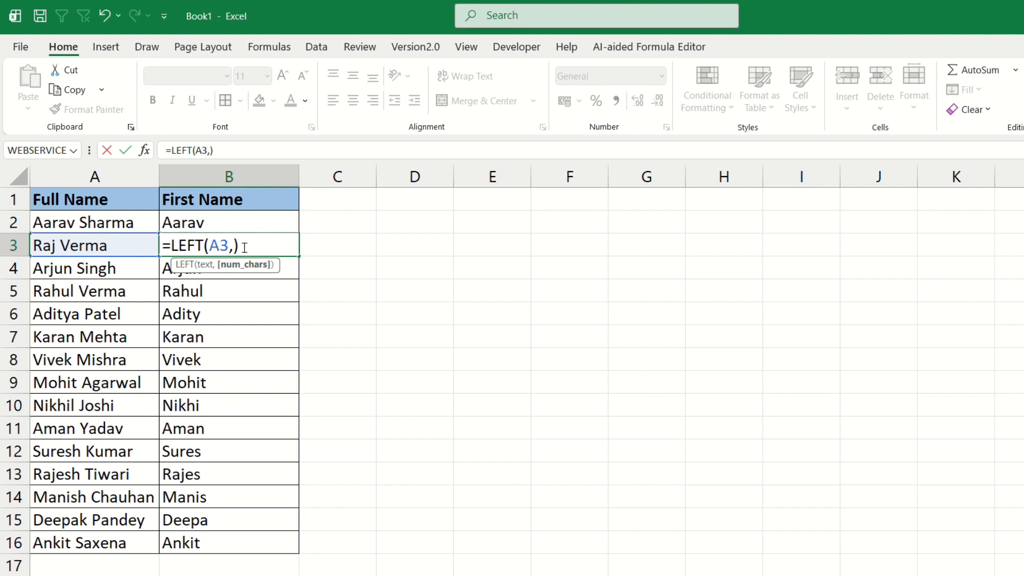
pyautogui.write('3')
pyautogui.press('Return')
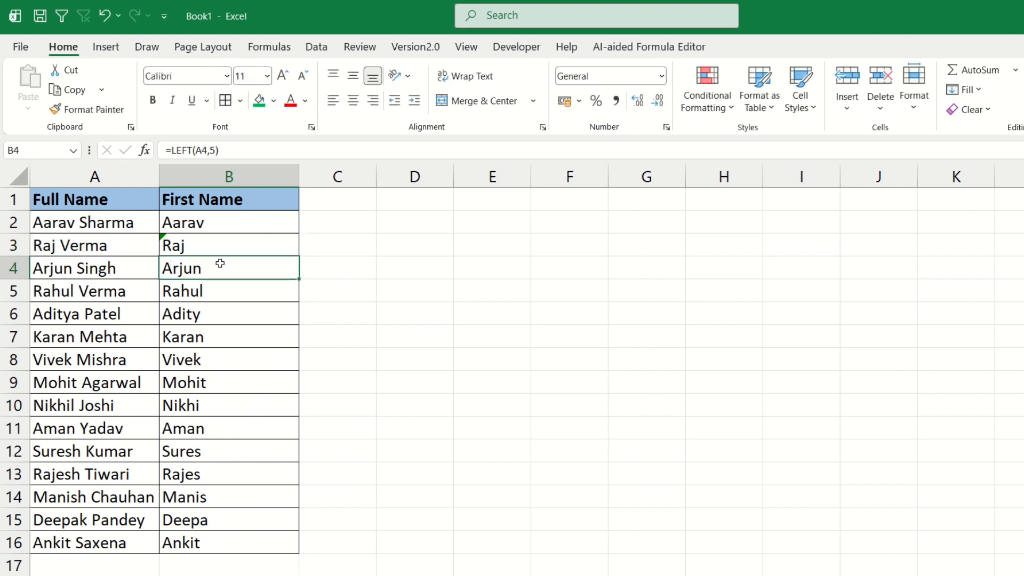
# Change the character count of the LEFT formula in B6 to 6
pyautogui.doubleClick(219, 314)
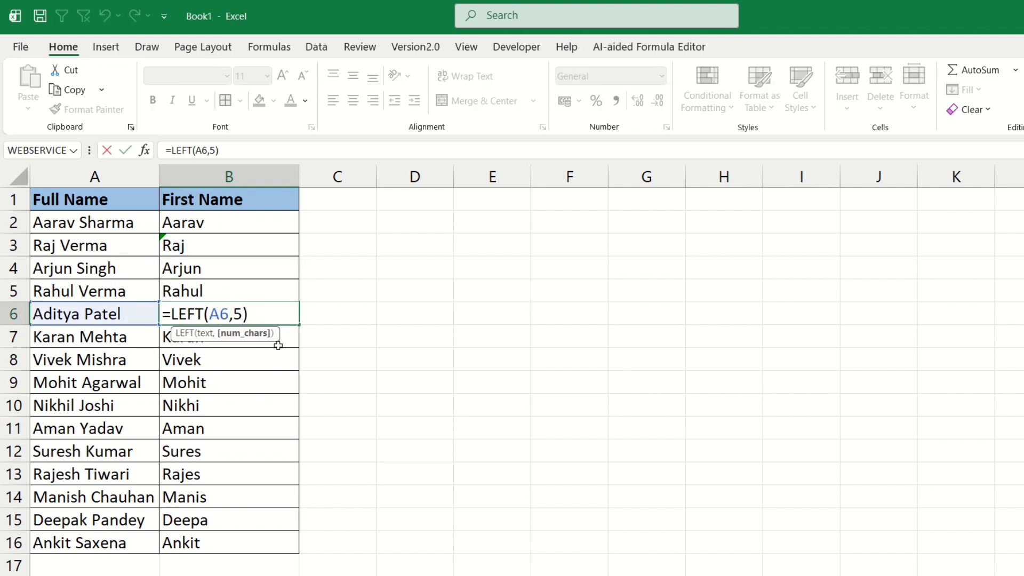
pyautogui.press('BackSpace')
pyautogui.write('6')
pyautogui.press('Return')
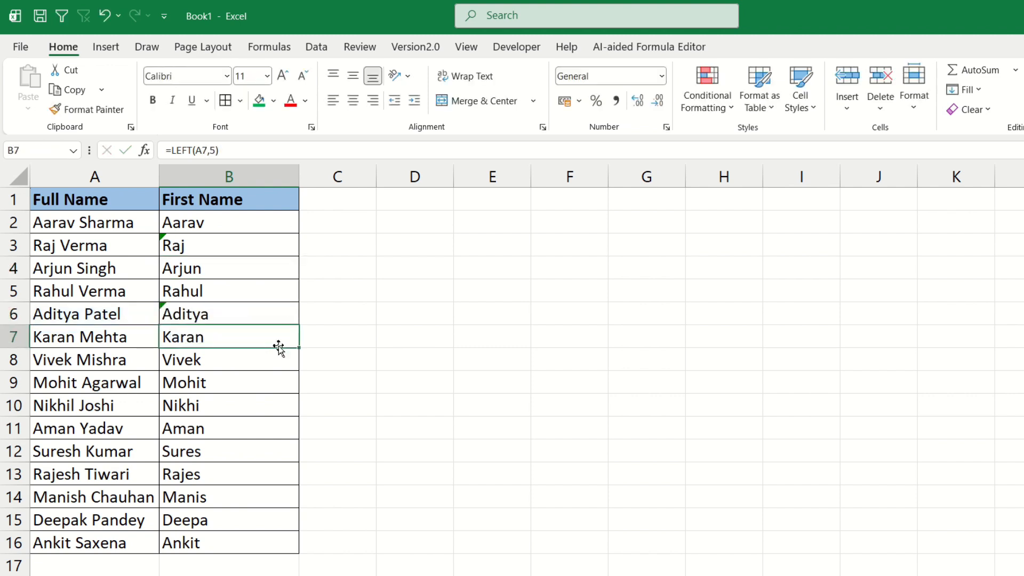
pyautogui.click(217, 315)
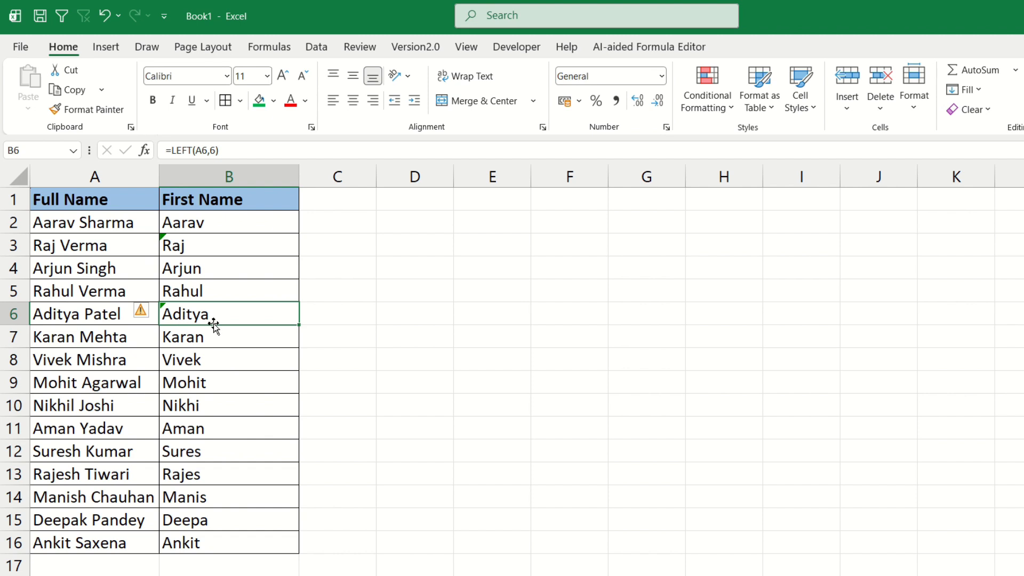
# Replace the full name in A6 with one whose first name has four letters, and check the LEFT result in B6
pyautogui.click(120, 313)
pyautogui.write('Ra')
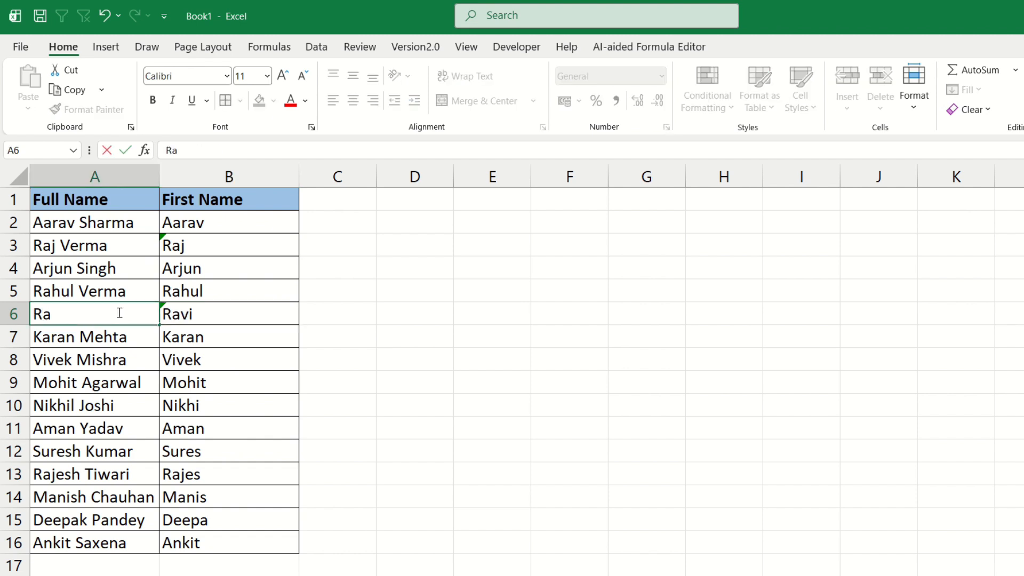
pyautogui.write('vi Sharma')
pyautogui.press('Return')
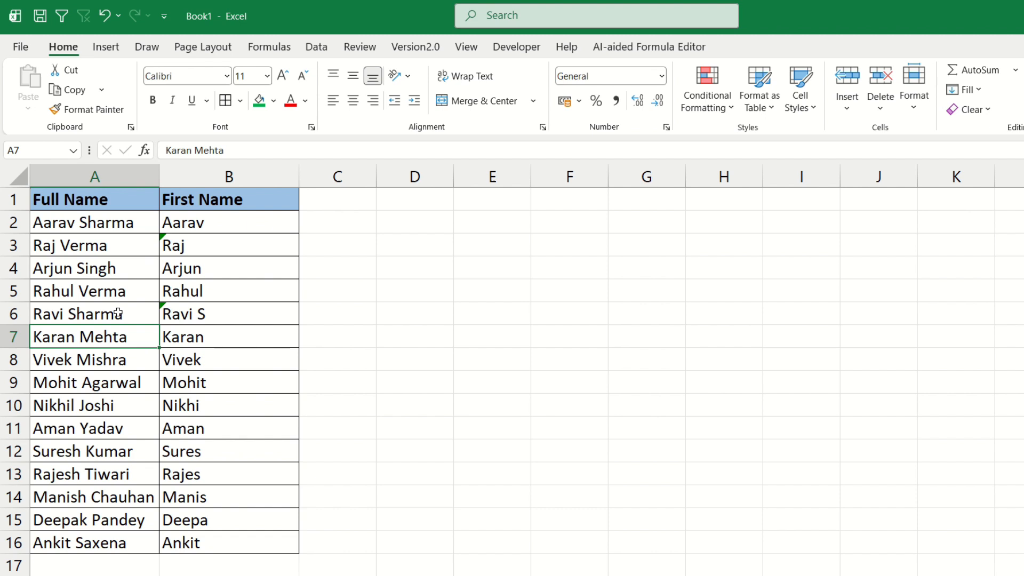
pyautogui.click(188, 320)
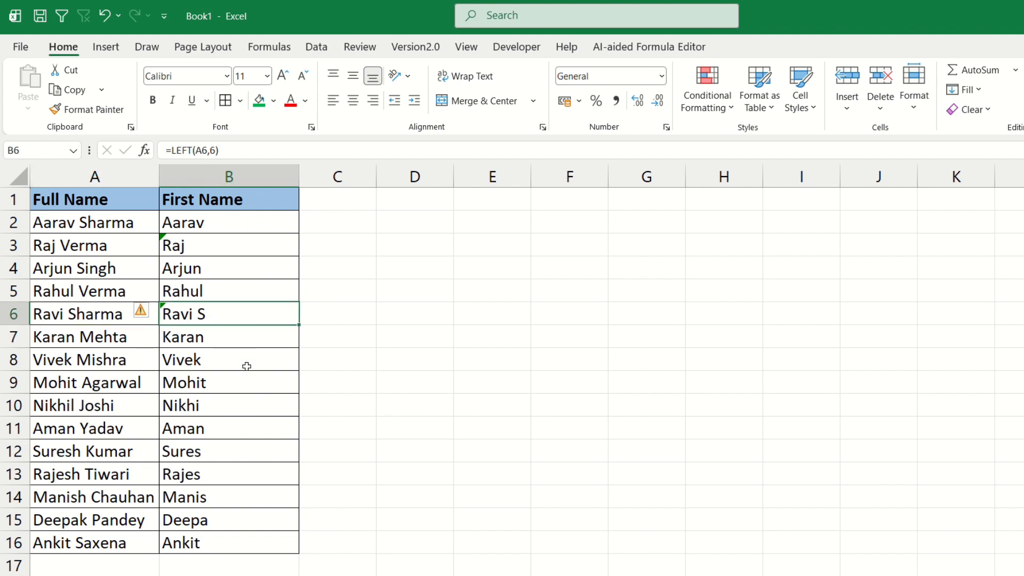
pyautogui.click(47, 316)
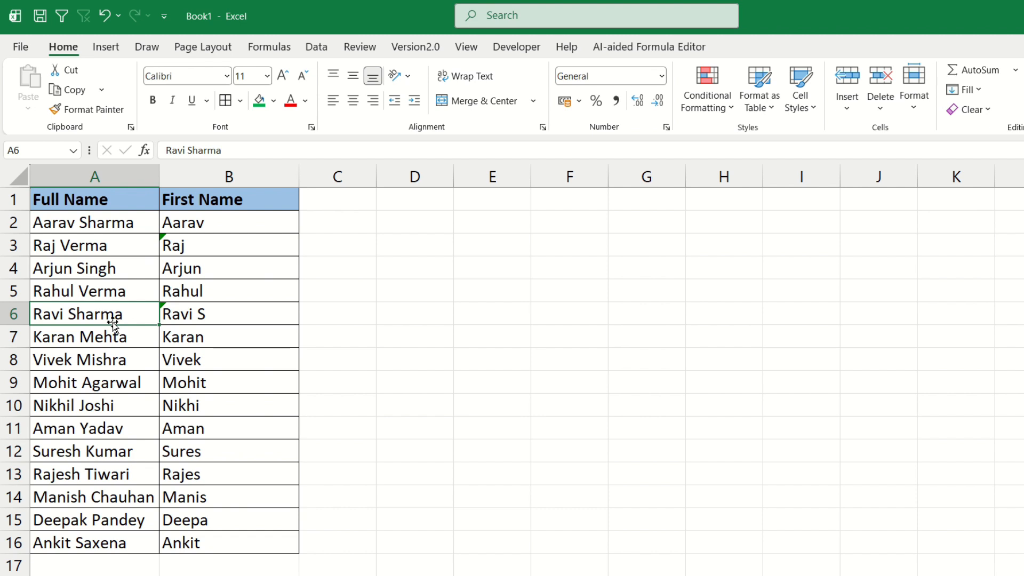
# Clear the LEFT results from B2:B16 and enter =FIND("V",A2) in B2
pyautogui.hotkey('ctrl', 'z')
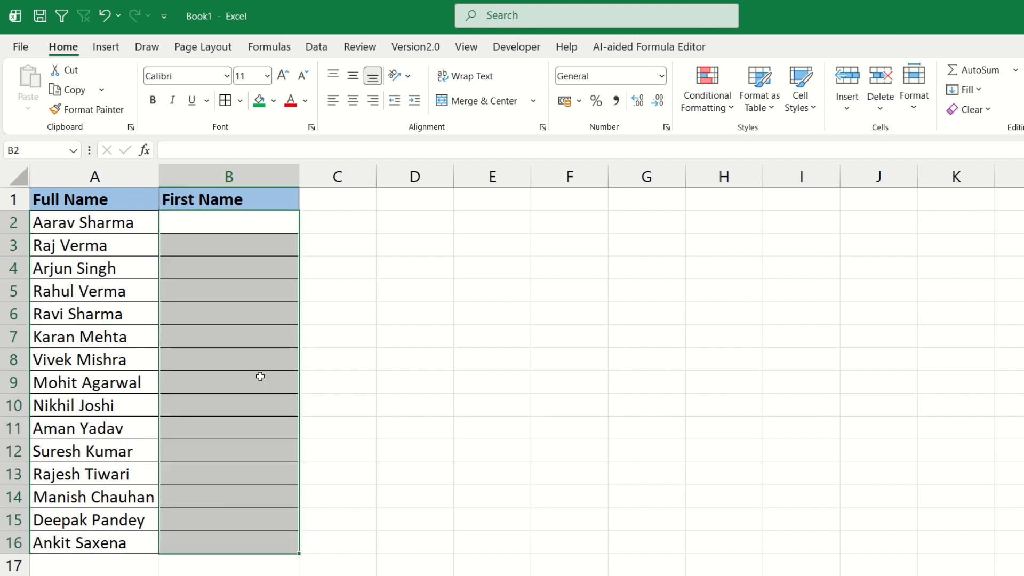
pyautogui.click(259, 333)
pyautogui.click(214, 220)
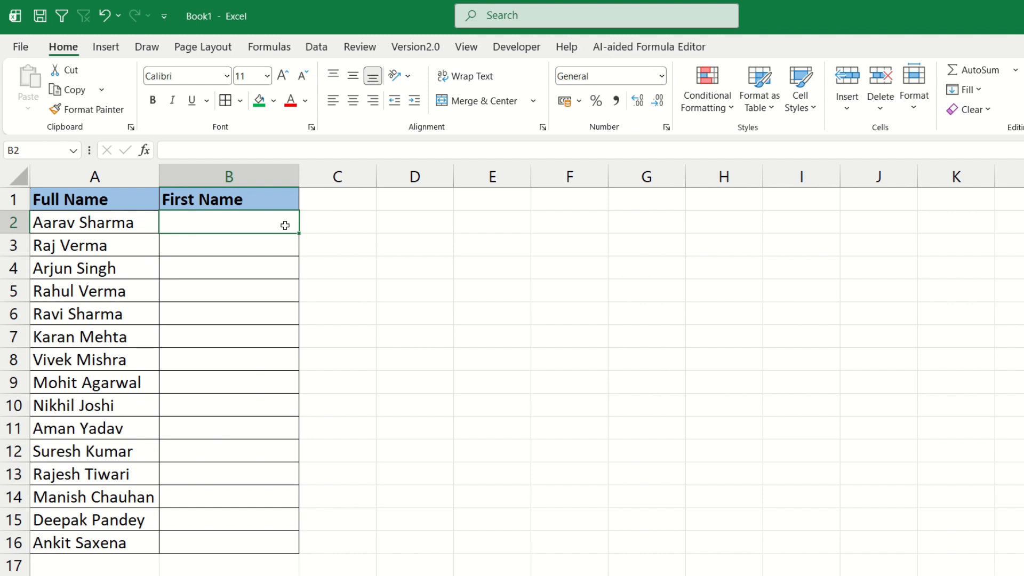
pyautogui.write('=find')
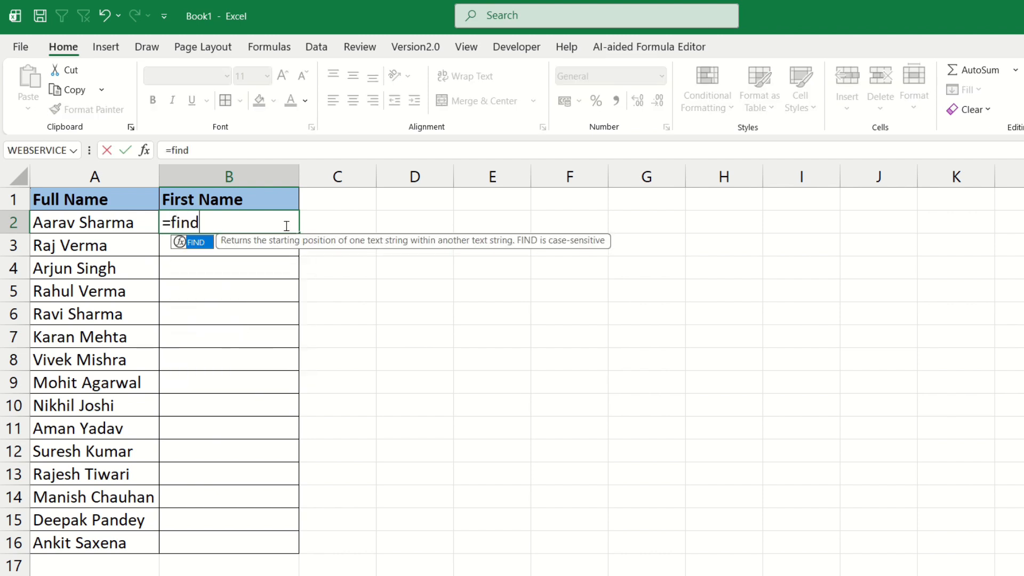
pyautogui.press('Tab')
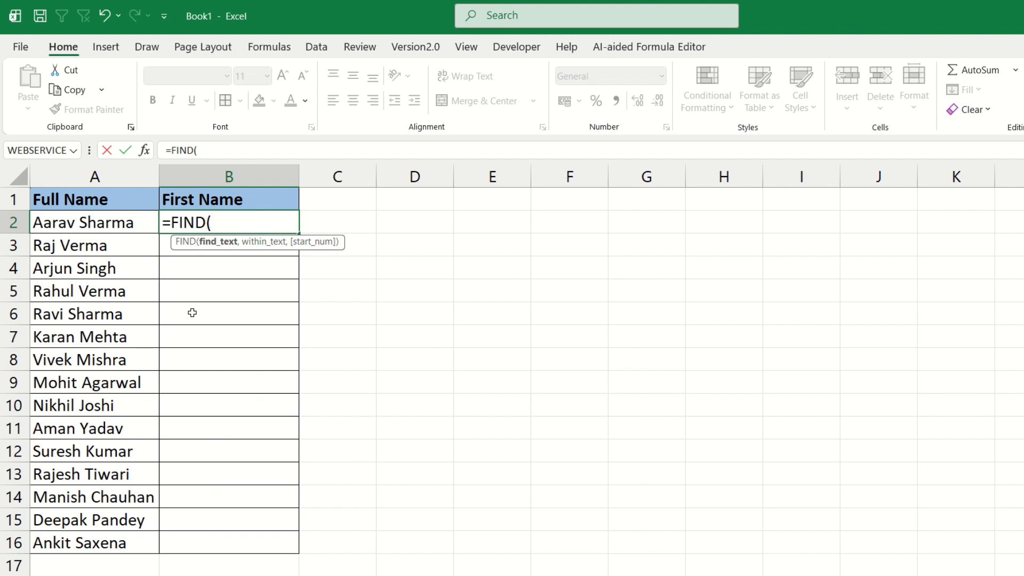
pyautogui.write('"V"')
pyautogui.write(',')
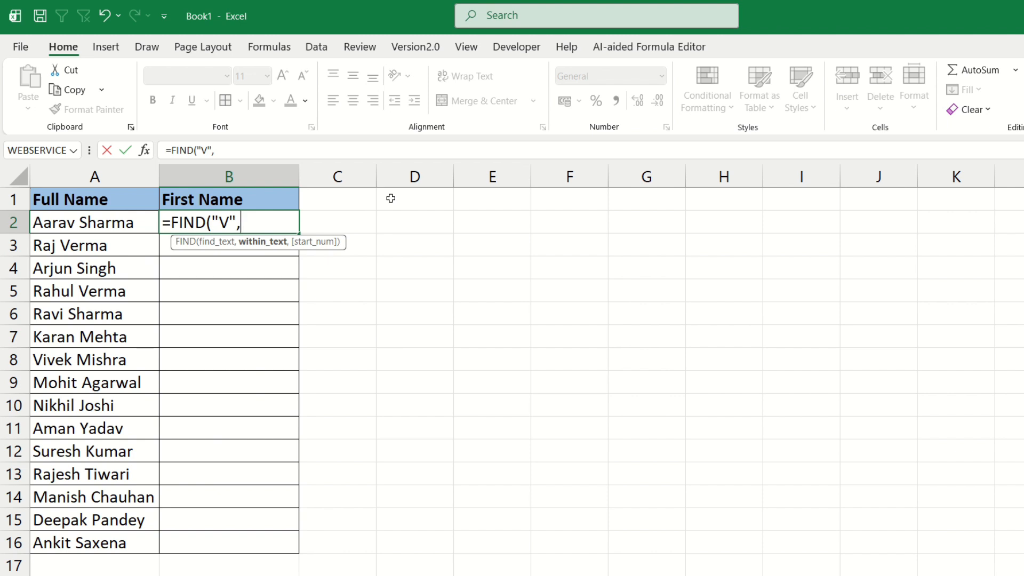
pyautogui.click(97, 223)
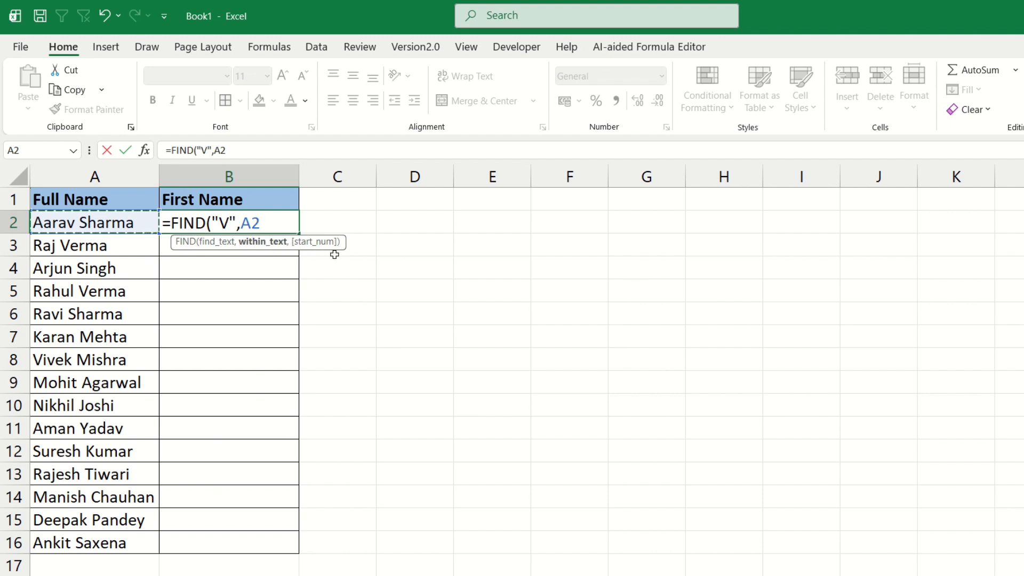
pyautogui.write(')')
pyautogui.press('Return')
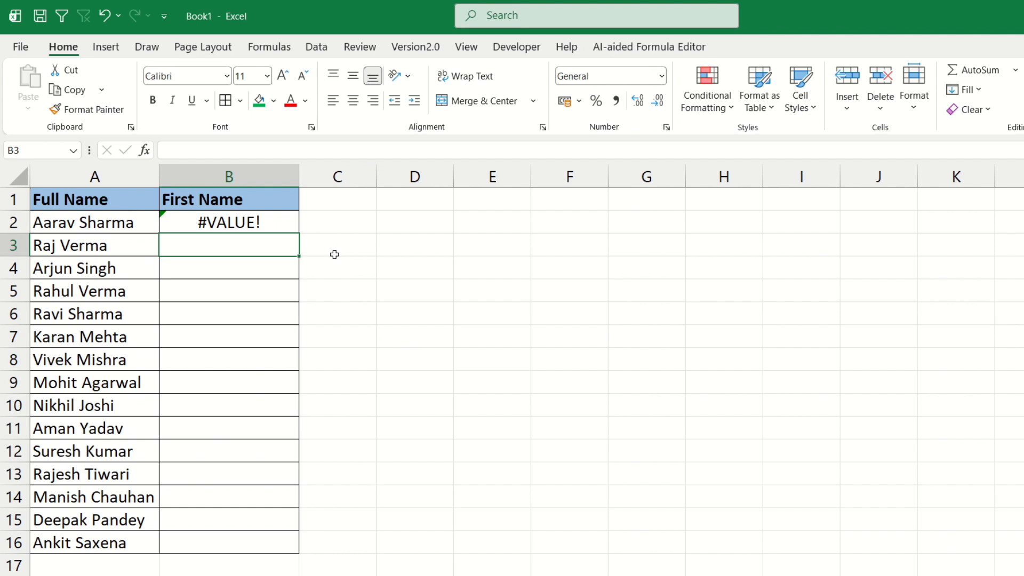
# Review the FIND formula in B2 against the name in A2, and change its search text to lowercase "v"
pyautogui.click(219, 221)
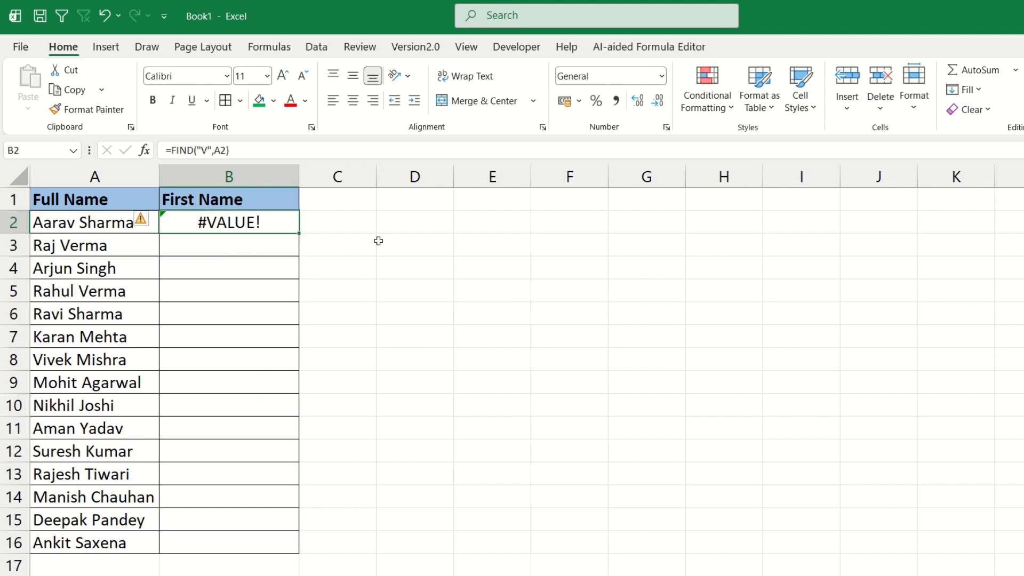
pyautogui.doubleClick(220, 222)
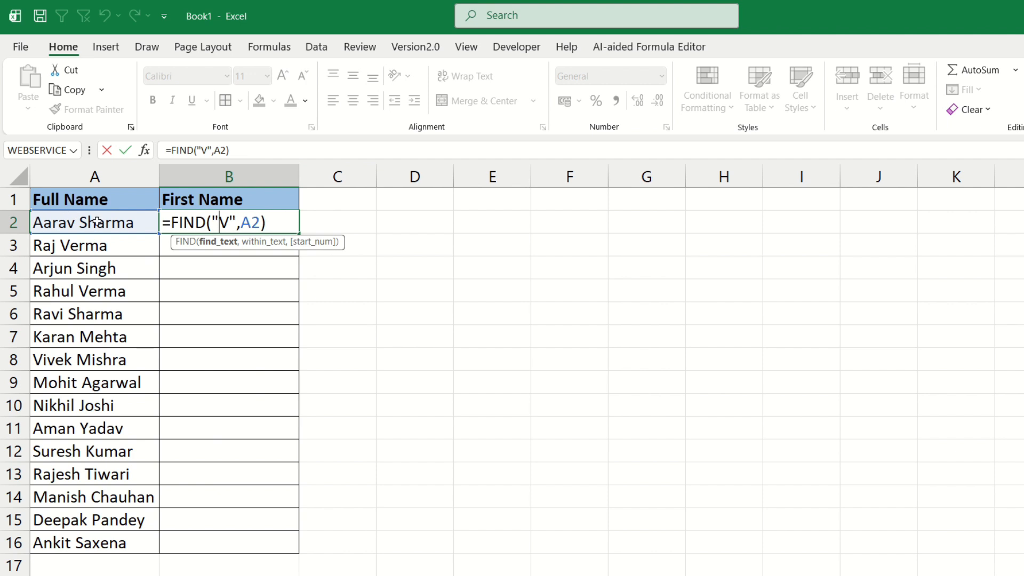
pyautogui.press('Return')
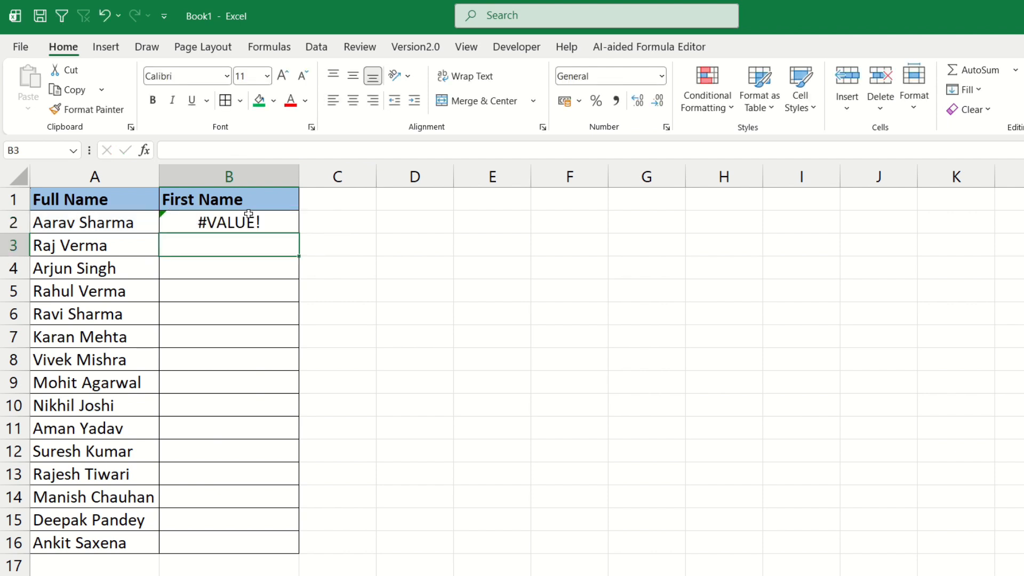
pyautogui.click(132, 219)
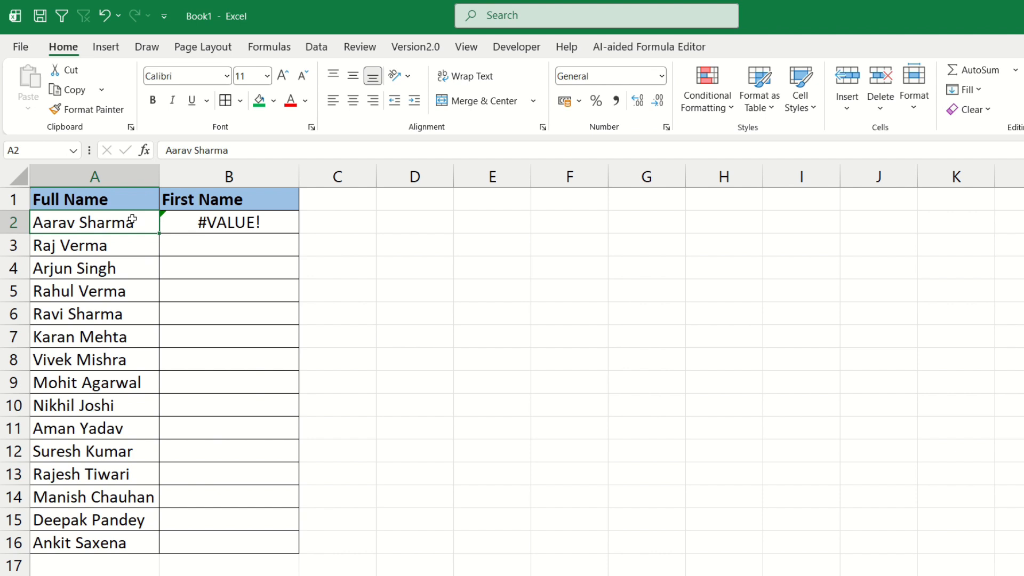
pyautogui.click(210, 222)
pyautogui.doubleClick(212, 222)
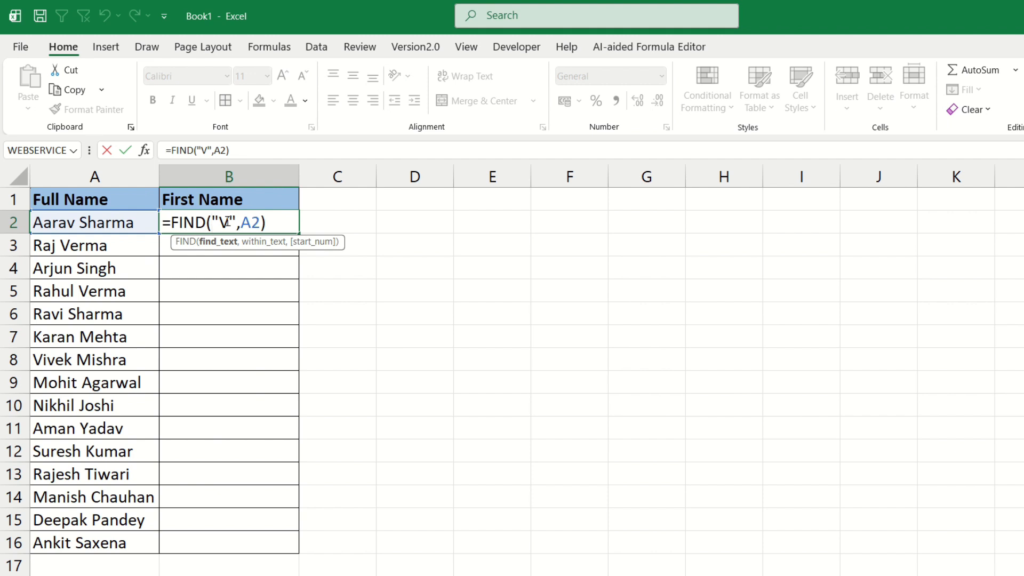
pyautogui.press('Return')
pyautogui.doubleClick(227, 222)
pyautogui.press('BackSpace')
pyautogui.write('v')
pyautogui.press('Return')
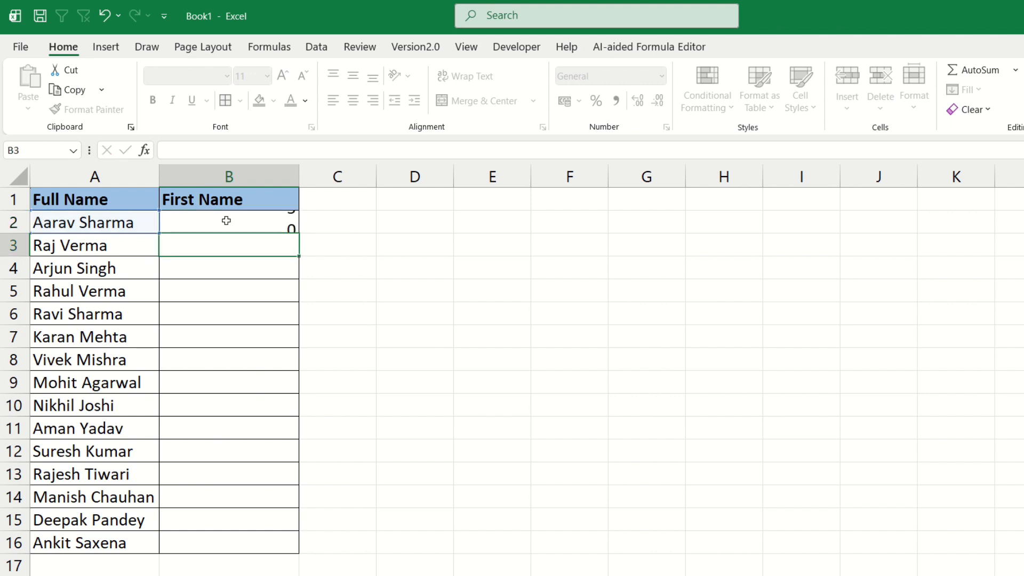
# Fill the FIND formula from B2 down through B16
pyautogui.click(288, 274)
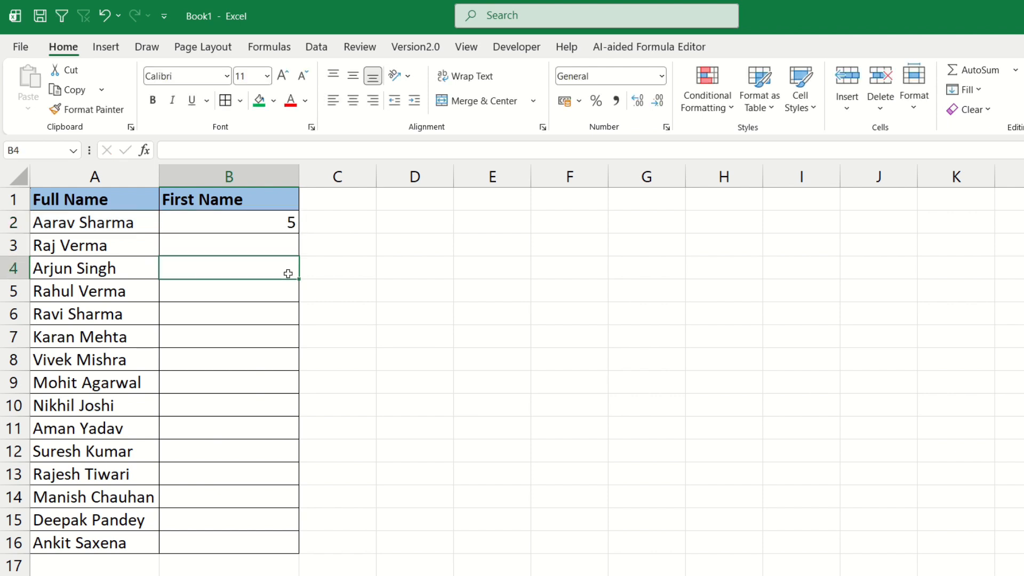
pyautogui.click(248, 221)
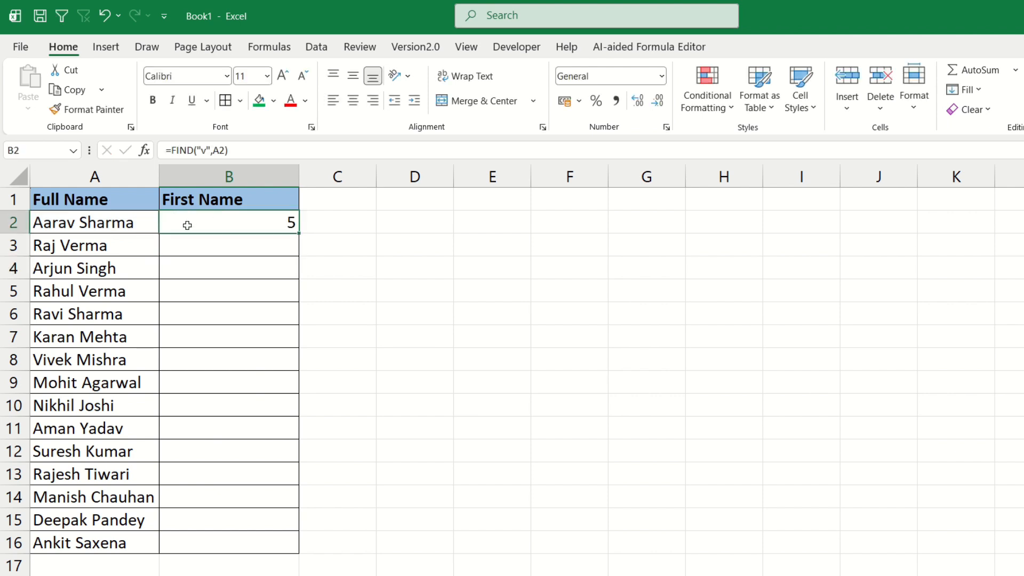
pyautogui.click(130, 222)
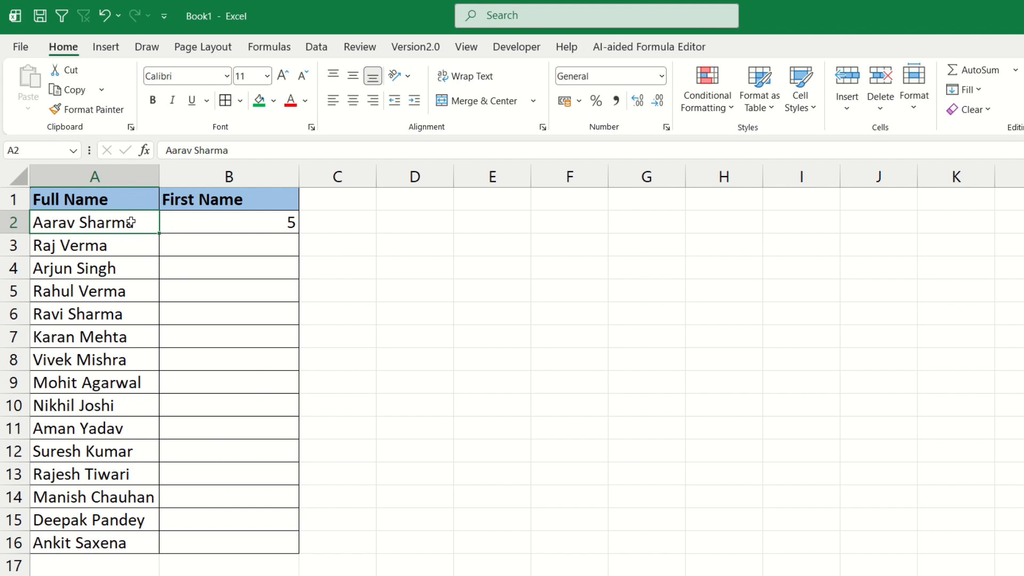
pyautogui.click(201, 221)
pyautogui.click(106, 250)
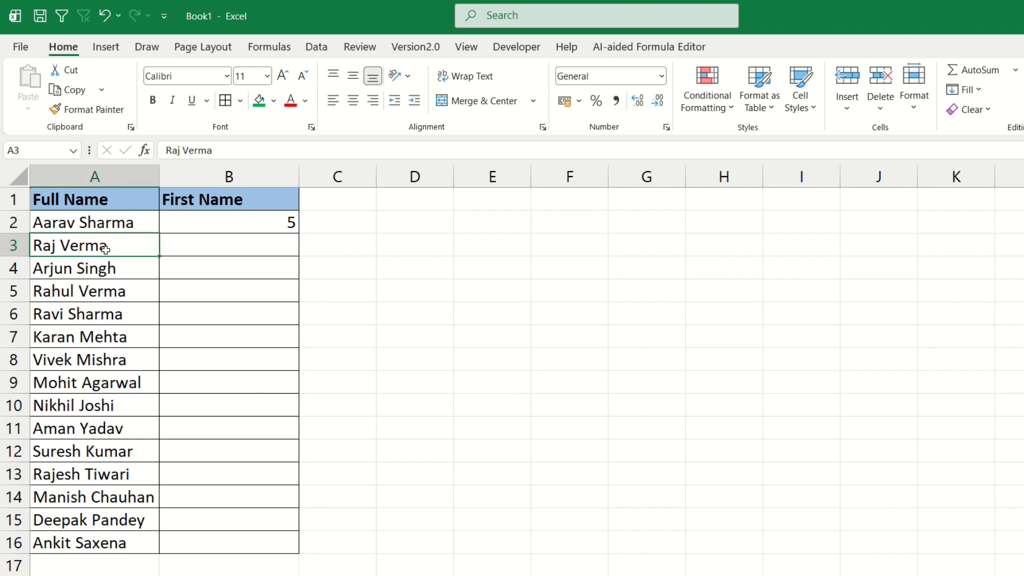
pyautogui.click(249, 220)
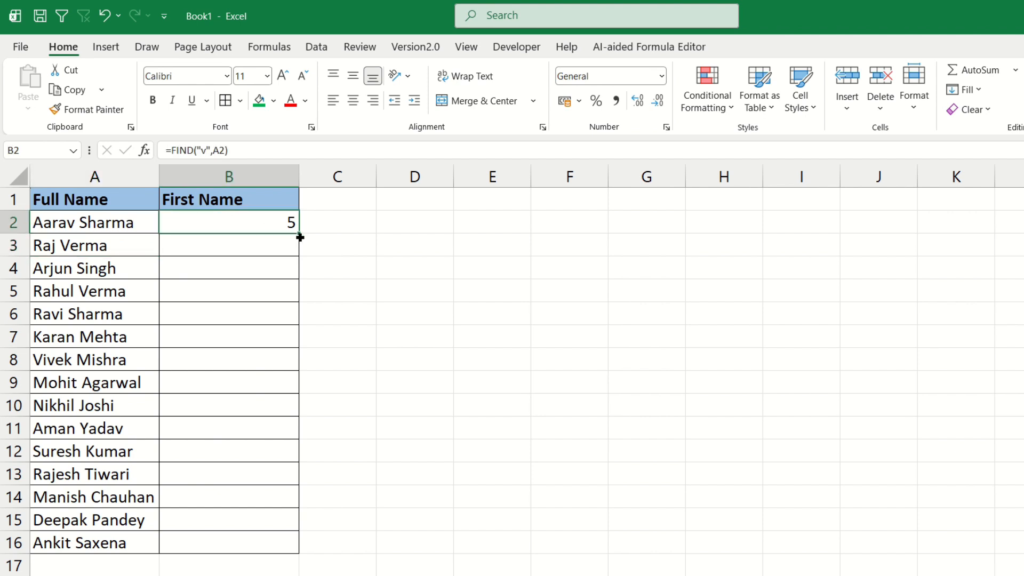
pyautogui.moveTo(300, 237); pyautogui.dragTo(290, 544)
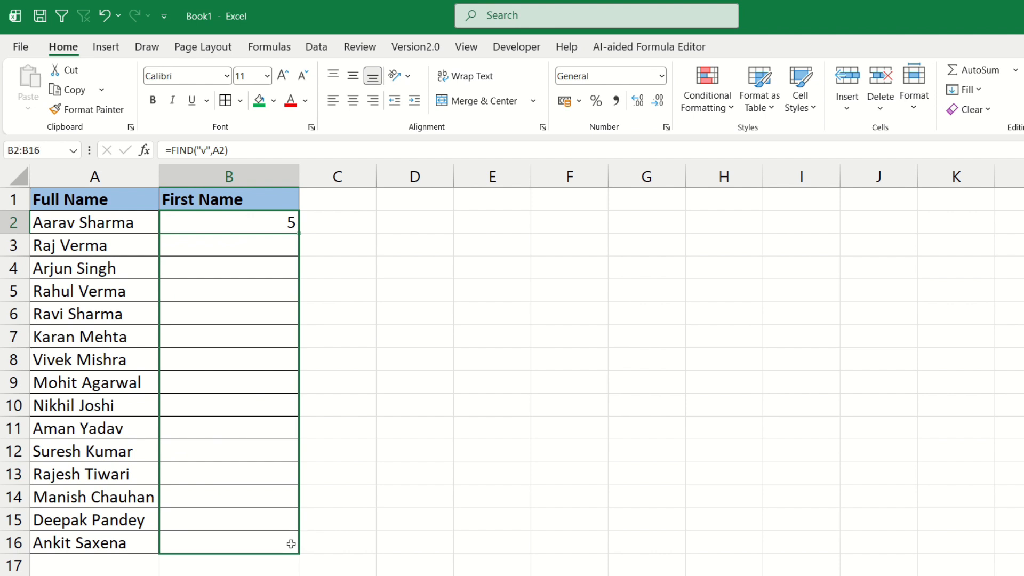
pyautogui.click(318, 380)
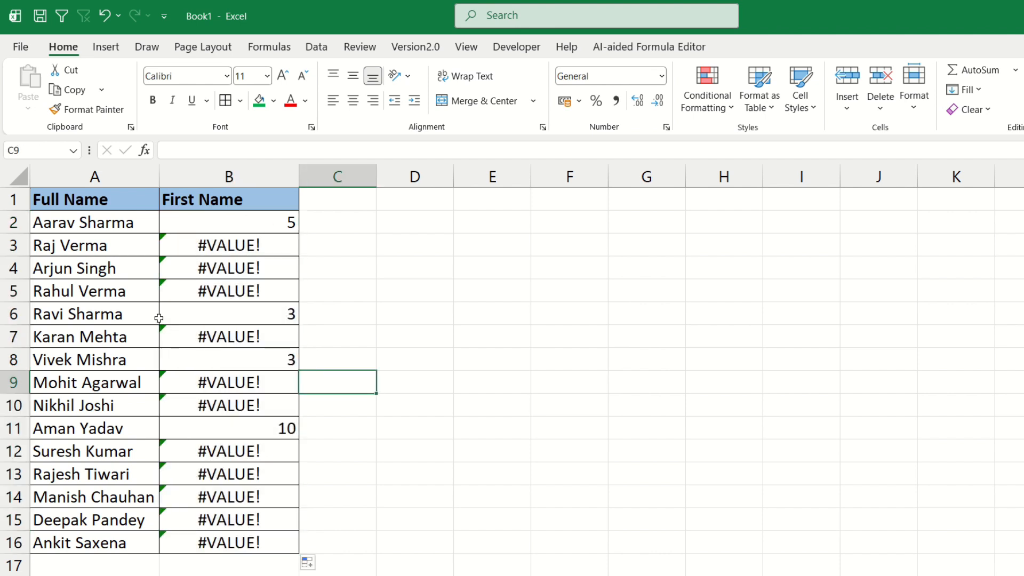
# Compare the FIND results in column B with the position of "v" in the full names, especially in rows 6 and 8
pyautogui.moveTo(106, 315); pyautogui.dragTo(223, 365)
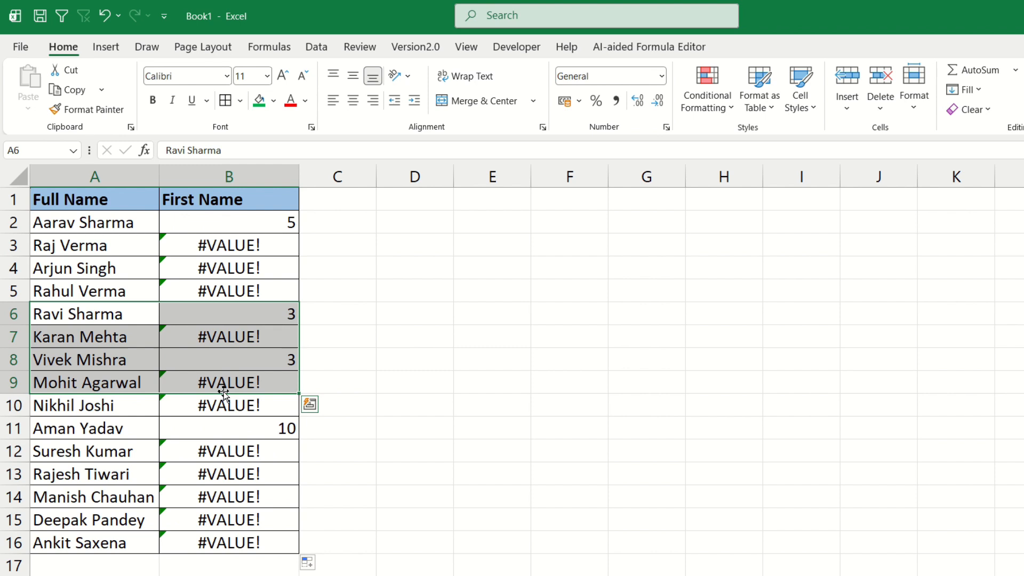
pyautogui.click(72, 317)
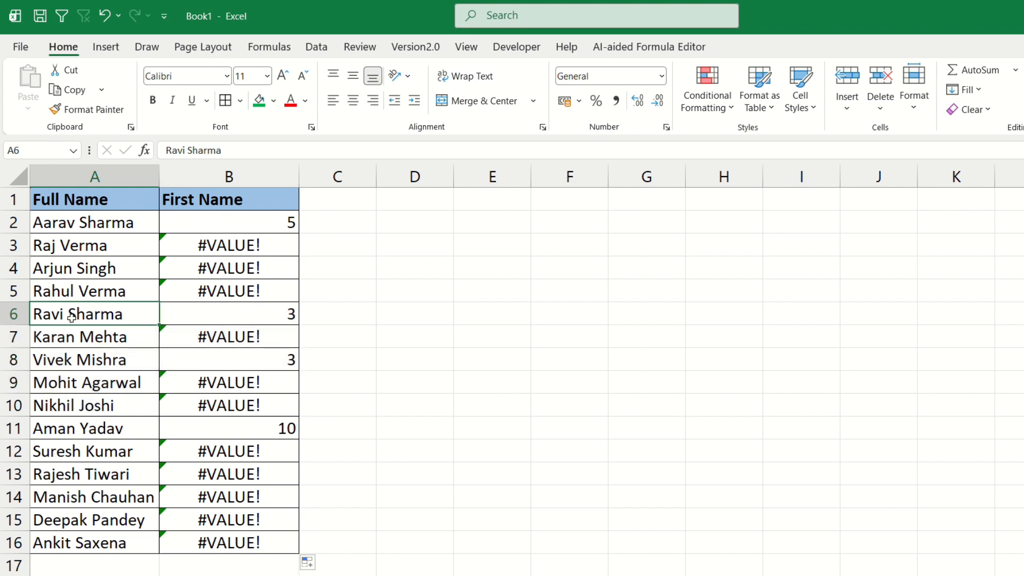
pyautogui.click(197, 319)
pyautogui.click(81, 360)
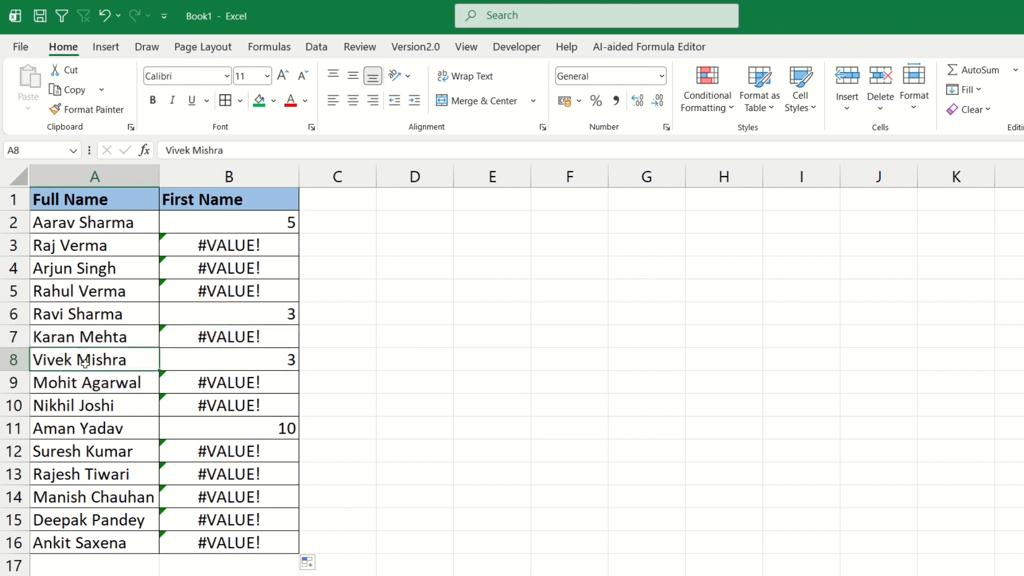
pyautogui.click(228, 372)
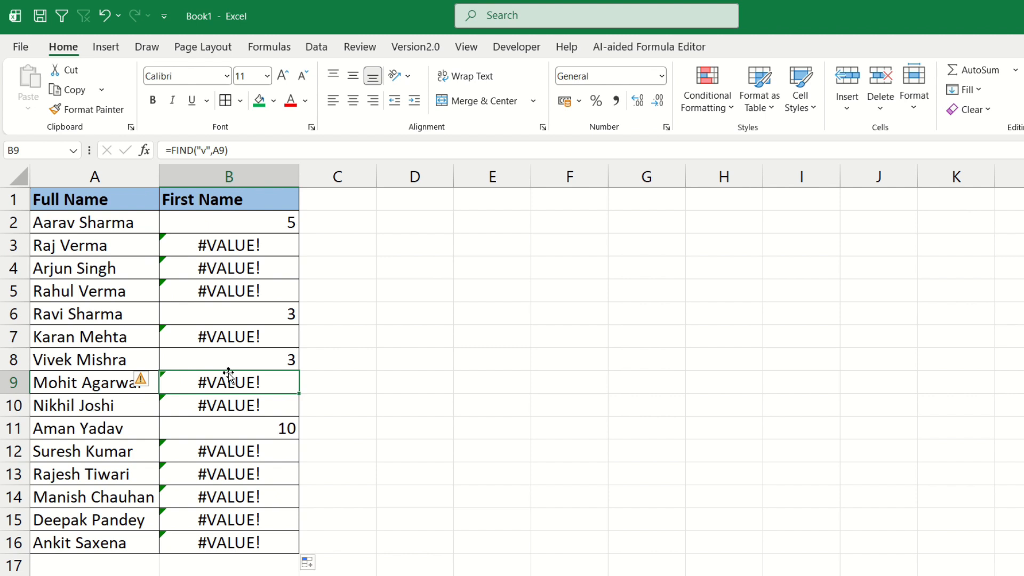
pyautogui.click(235, 366)
pyautogui.click(88, 362)
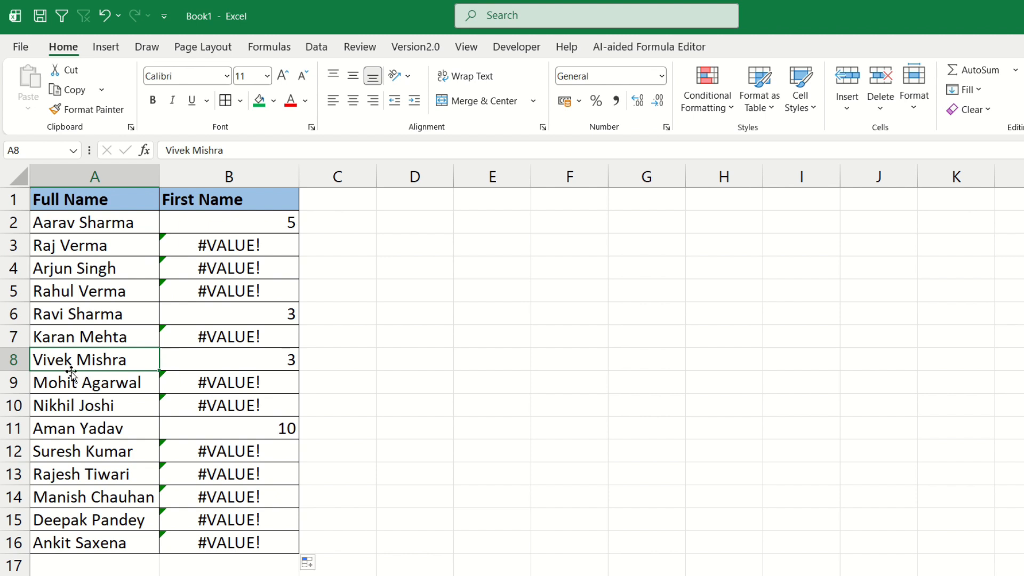
pyautogui.click(201, 367)
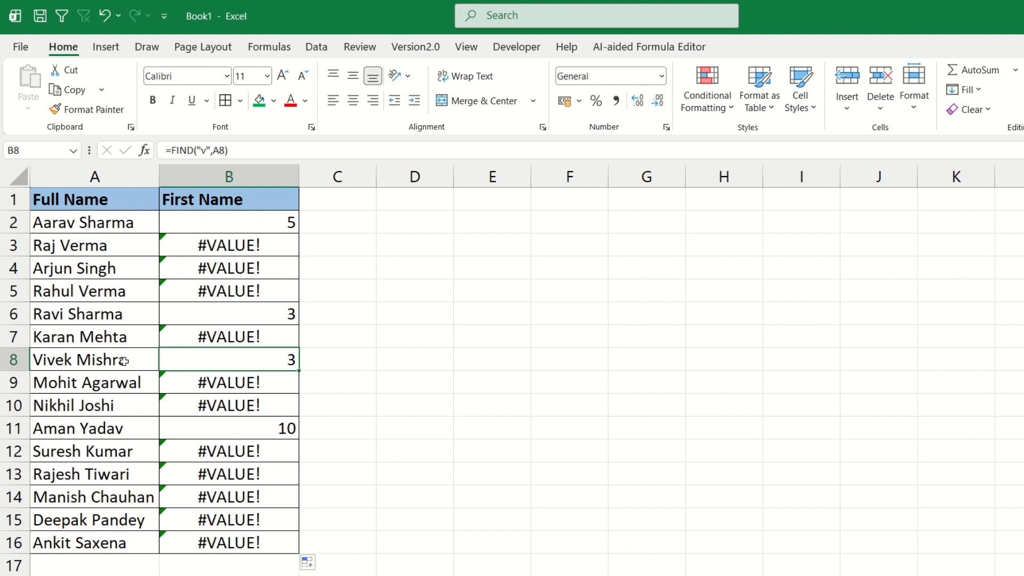
pyautogui.click(105, 361)
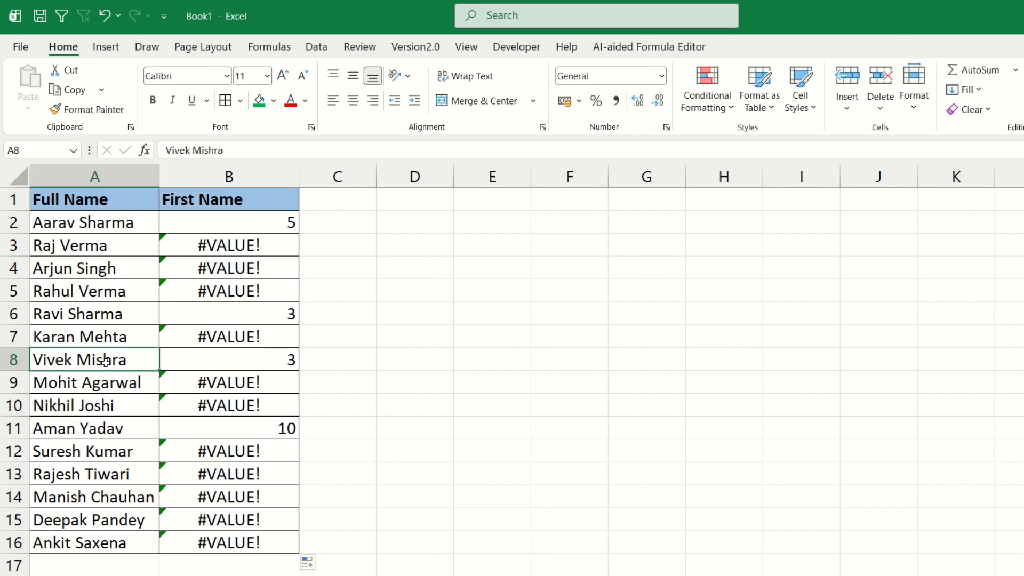
# Change the search text of the FIND formula in B8 to uppercase "V"
pyautogui.doubleClick(212, 356)
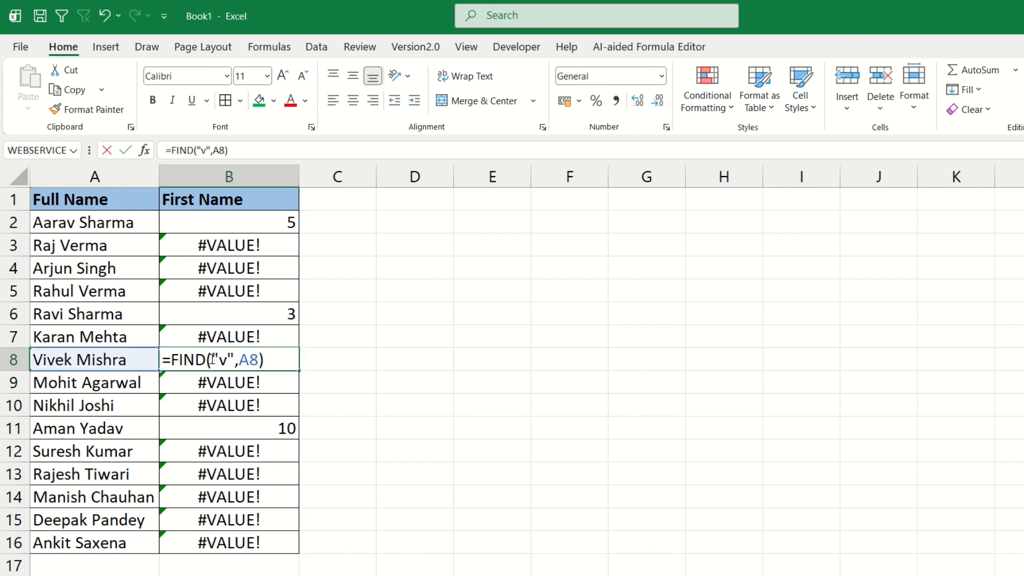
pyautogui.click(226, 362)
pyautogui.press('BackSpace')
pyautogui.write('V')
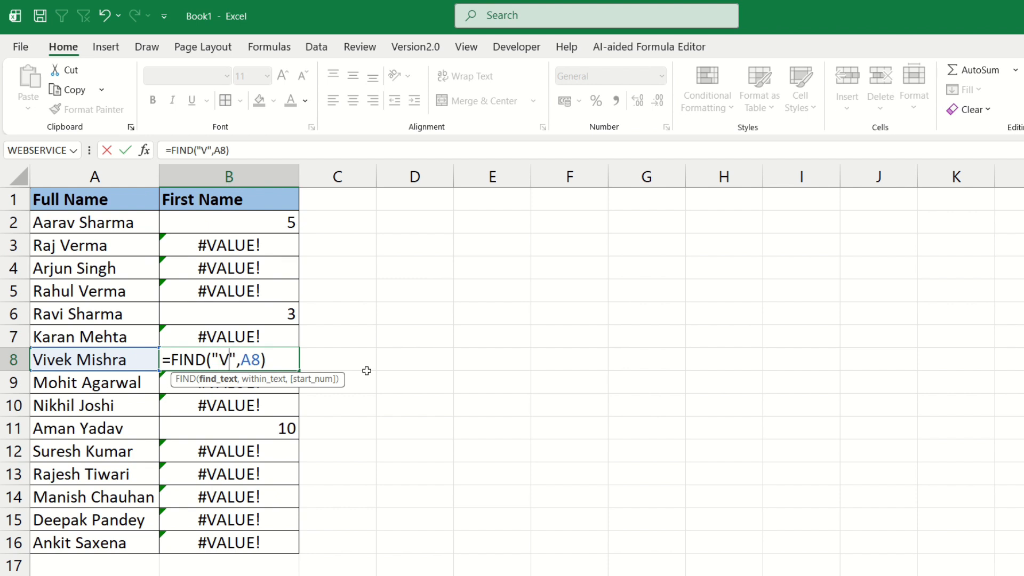
pyautogui.press('Return')
pyautogui.click(275, 360)
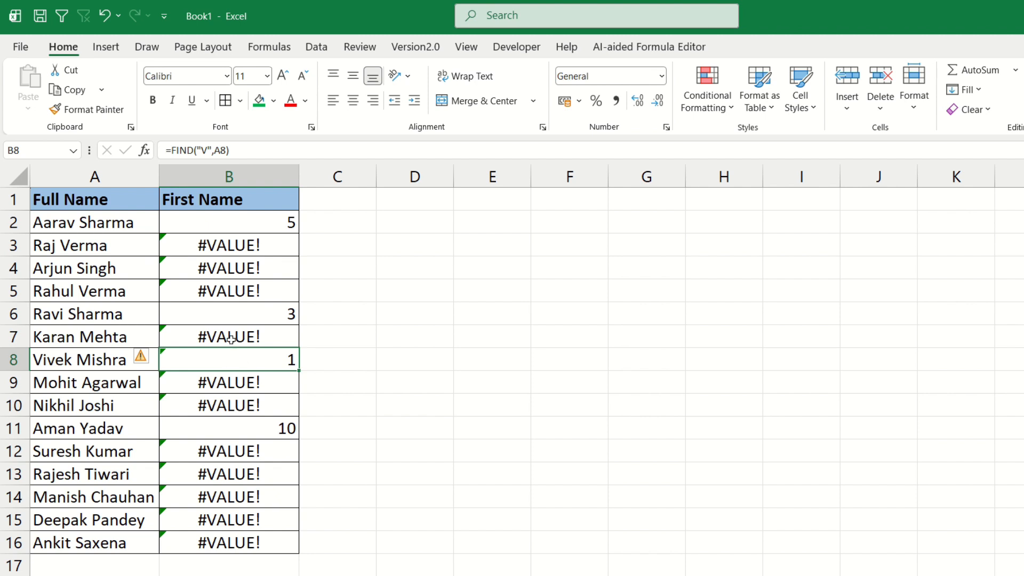
# Clear the full name from A6
pyautogui.click(107, 316)
pyautogui.press('Delete')
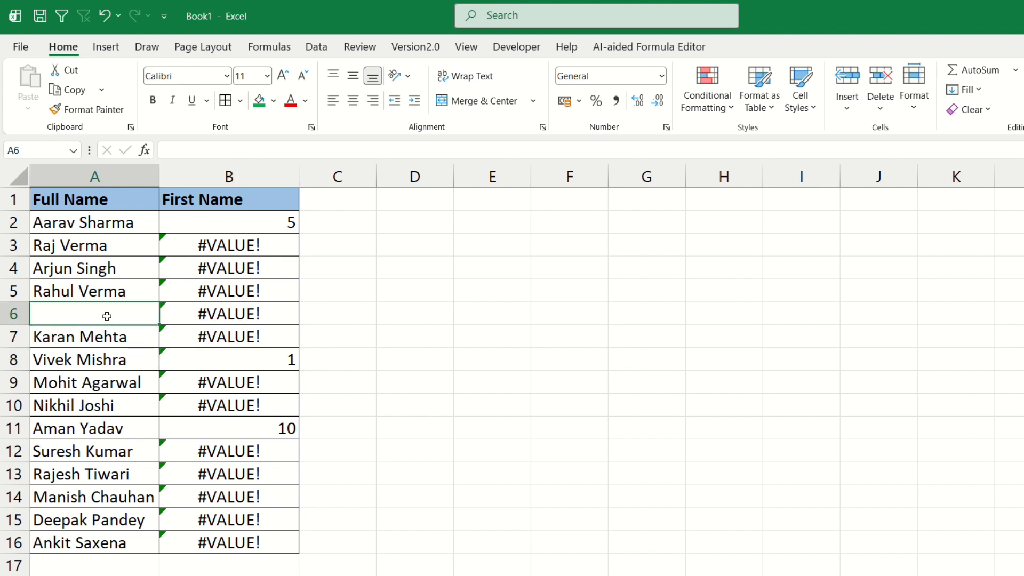
# Enter a full name with a lowercase "v" surname in A6 and check the FIND formula in B6
pyautogui.write('Ram verma')
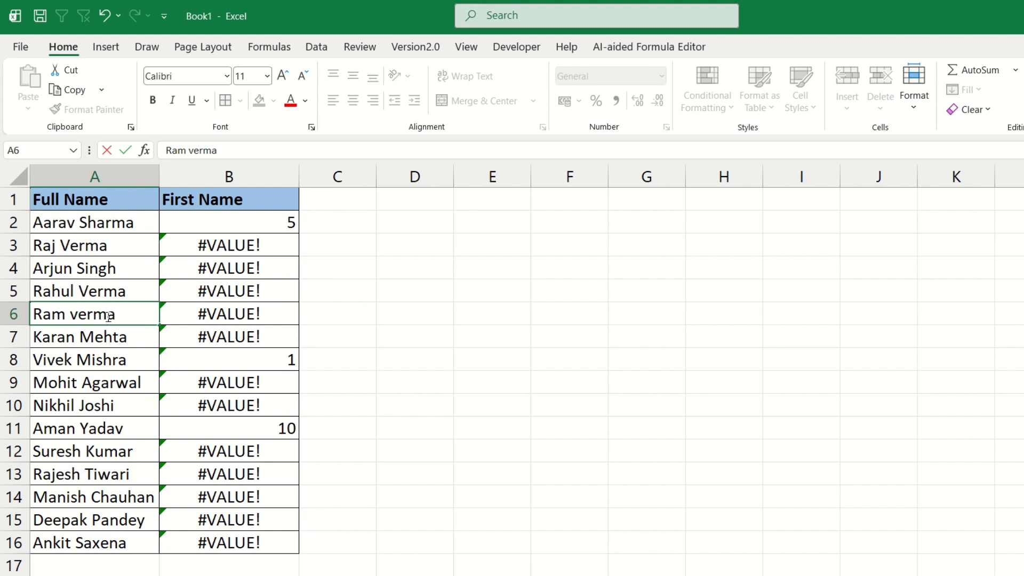
pyautogui.press('Return')
pyautogui.click(218, 308)
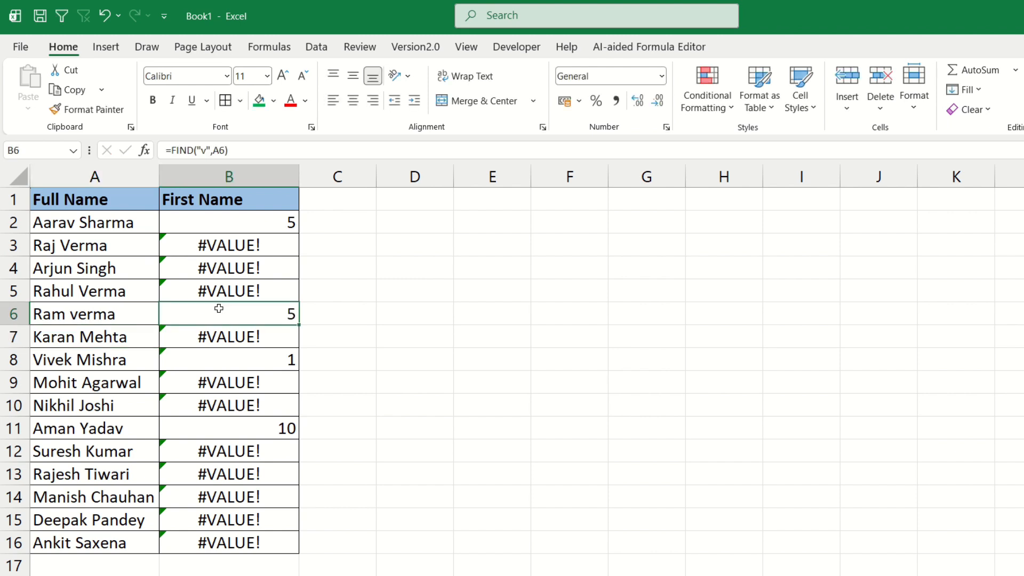
# Examine the full name in A6, counting the characters and the space before the lowercase "v"
pyautogui.click(119, 301)
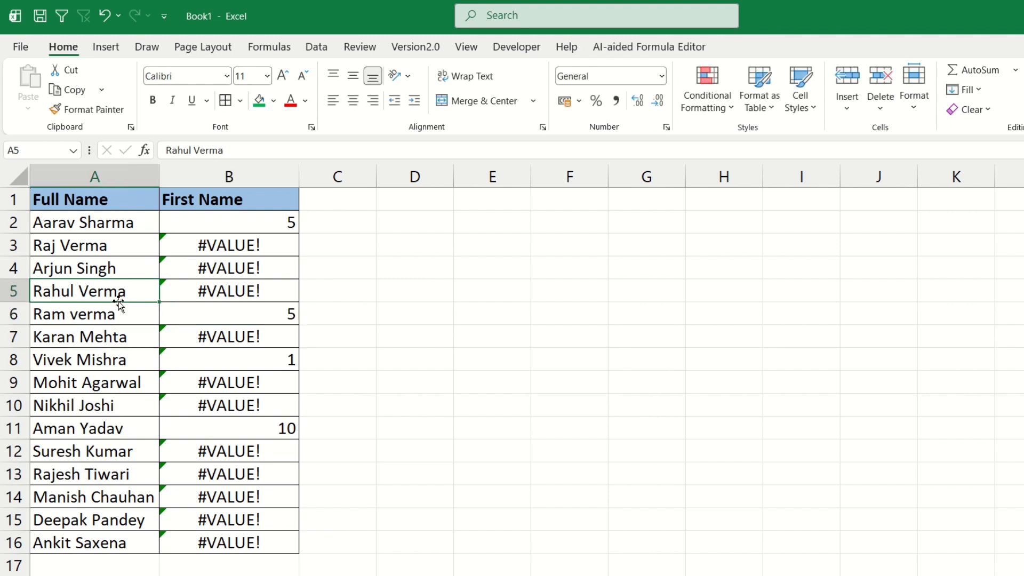
pyautogui.click(118, 304)
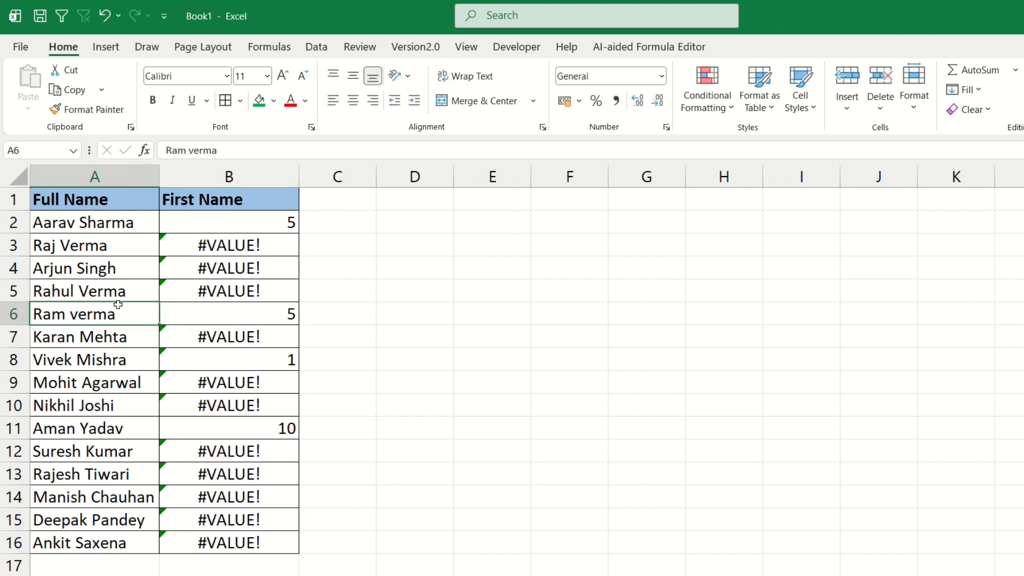
pyautogui.doubleClick(72, 319)
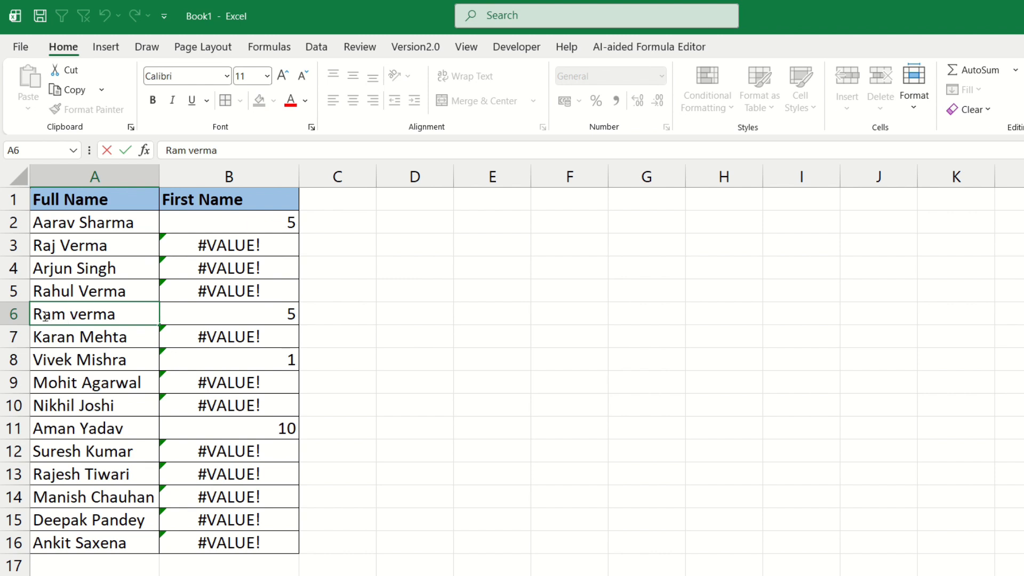
pyautogui.moveTo(36, 315); pyautogui.dragTo(64, 317)
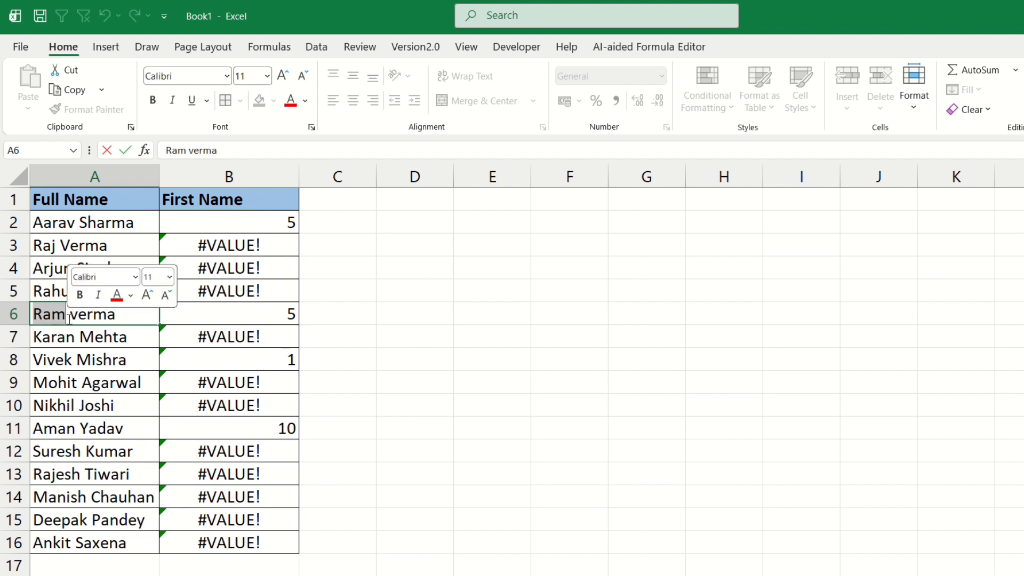
pyautogui.click(78, 318)
pyautogui.press('Return')
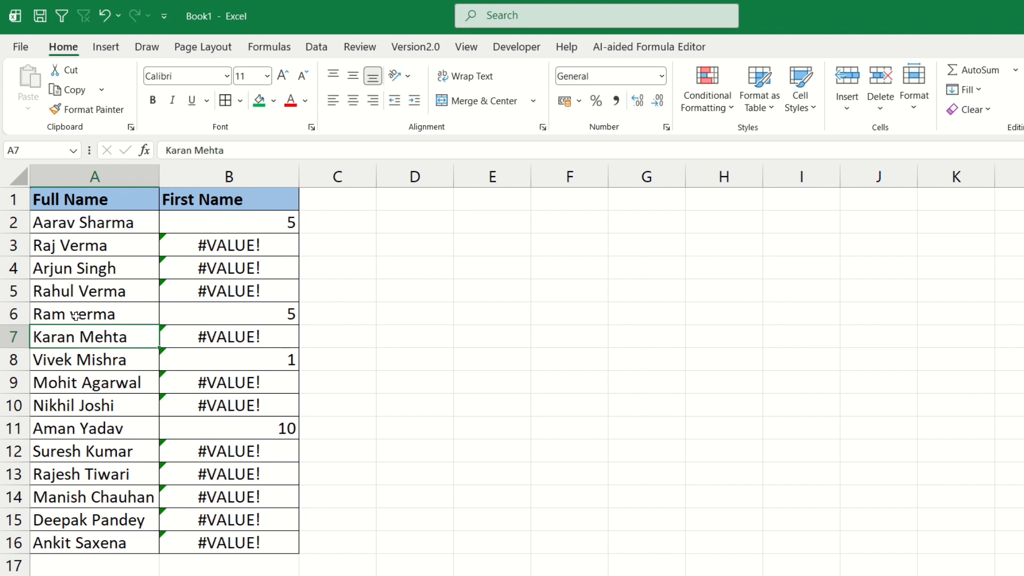
pyautogui.click(122, 313)
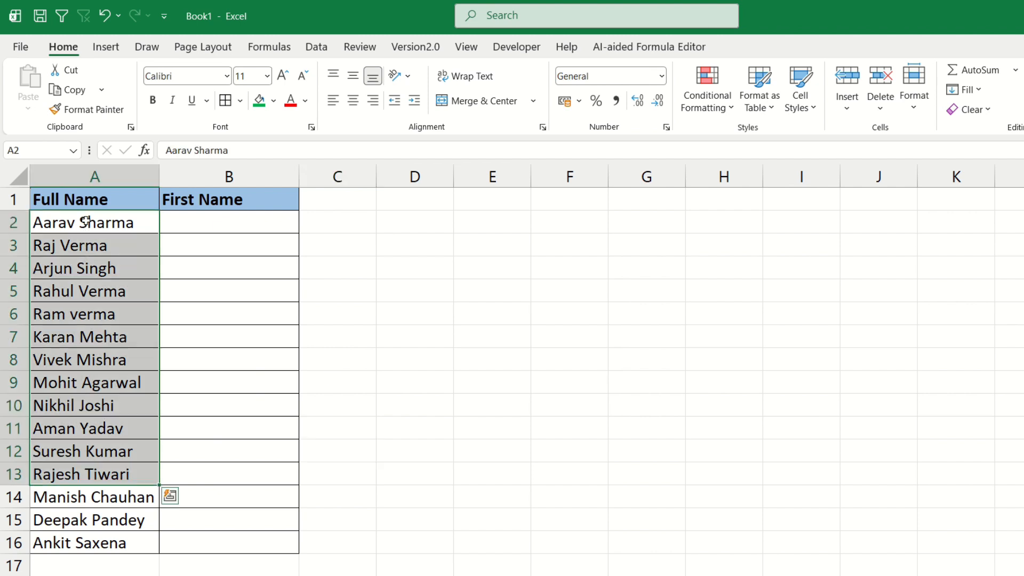
# Review the full names in A2:A16 for the space that separates first name from surname
pyautogui.moveTo(85, 220); pyautogui.dragTo(85, 547)
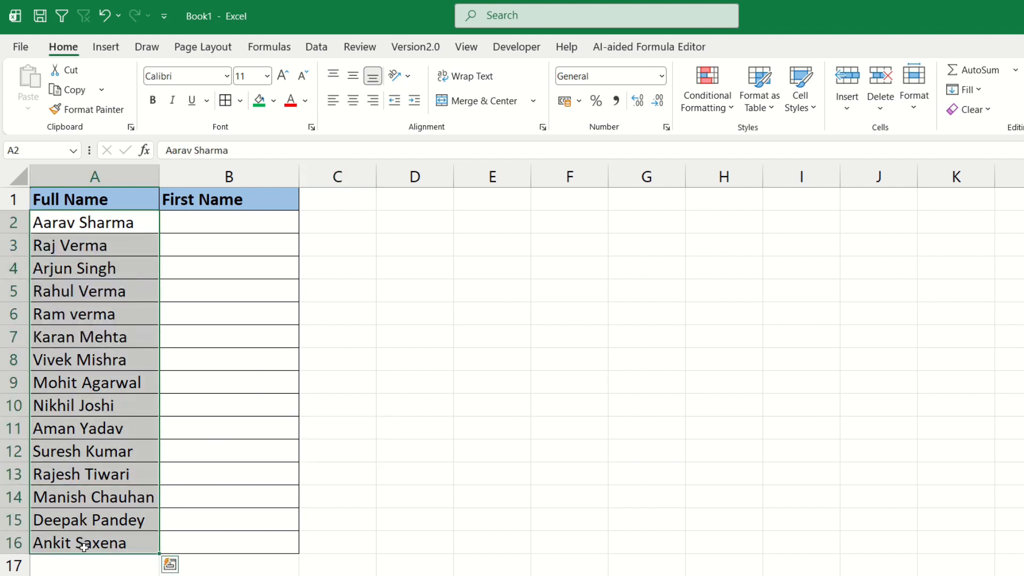
pyautogui.click(95, 224)
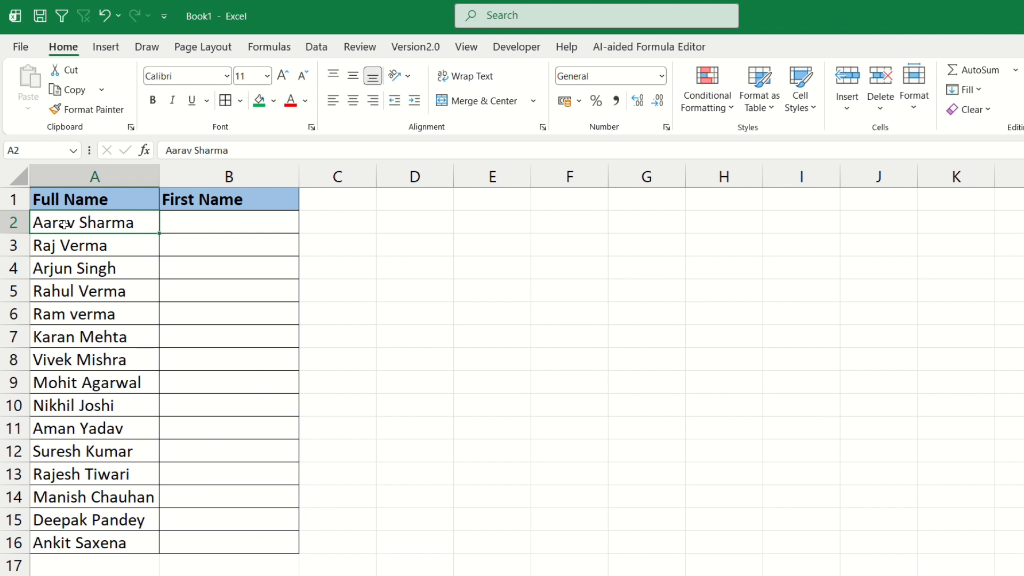
pyautogui.click(52, 259)
pyautogui.click(57, 250)
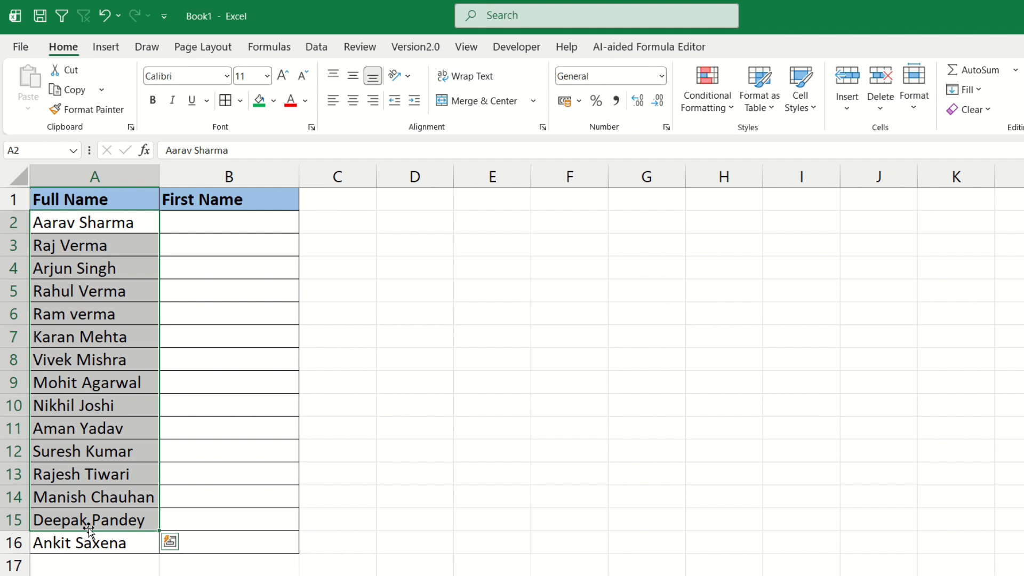
# Enter the formula =FIND(" ",A2) in C2 to locate the space in the first full name
pyautogui.click(338, 220)
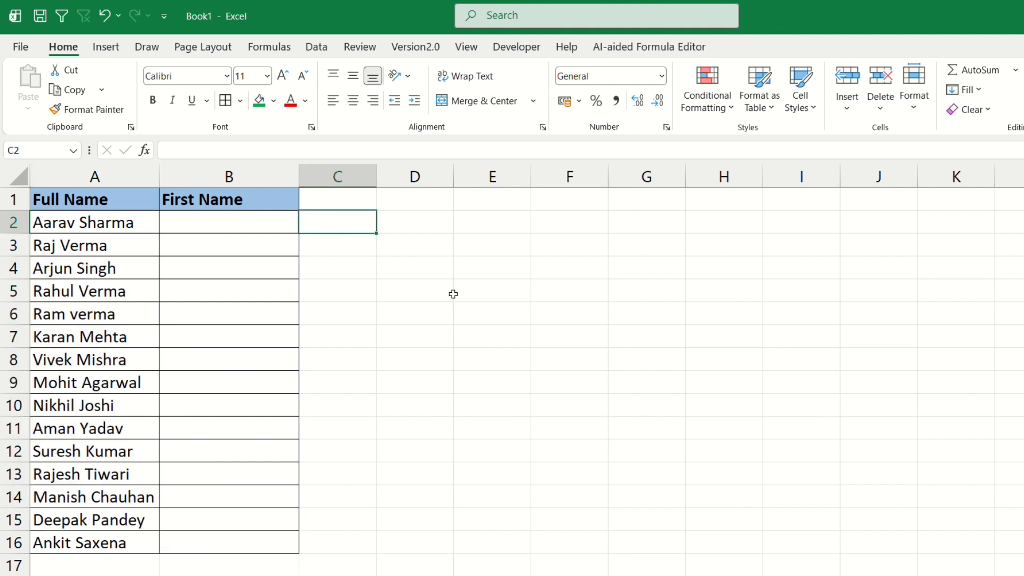
pyautogui.write('=find')
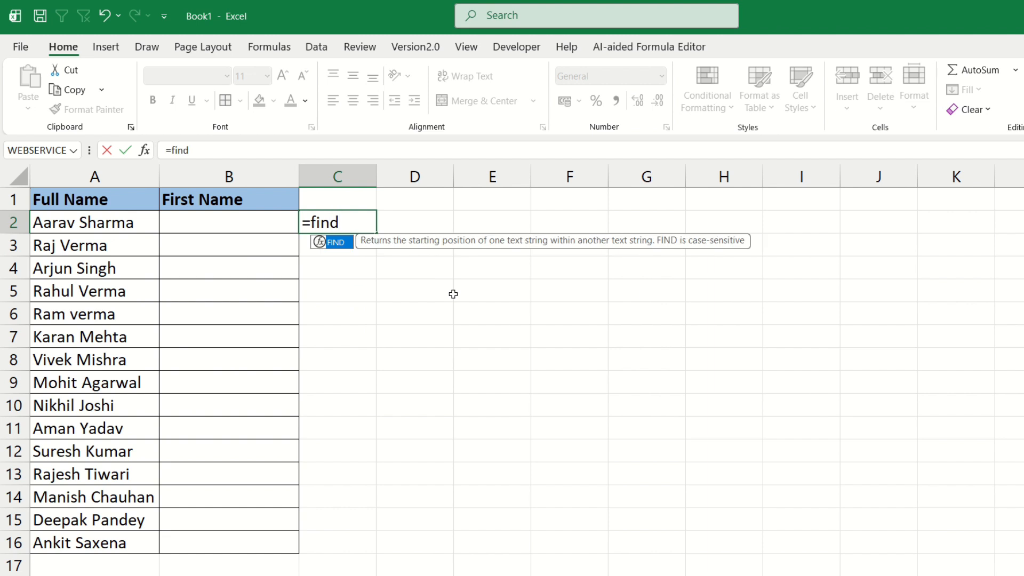
pyautogui.press('Tab')
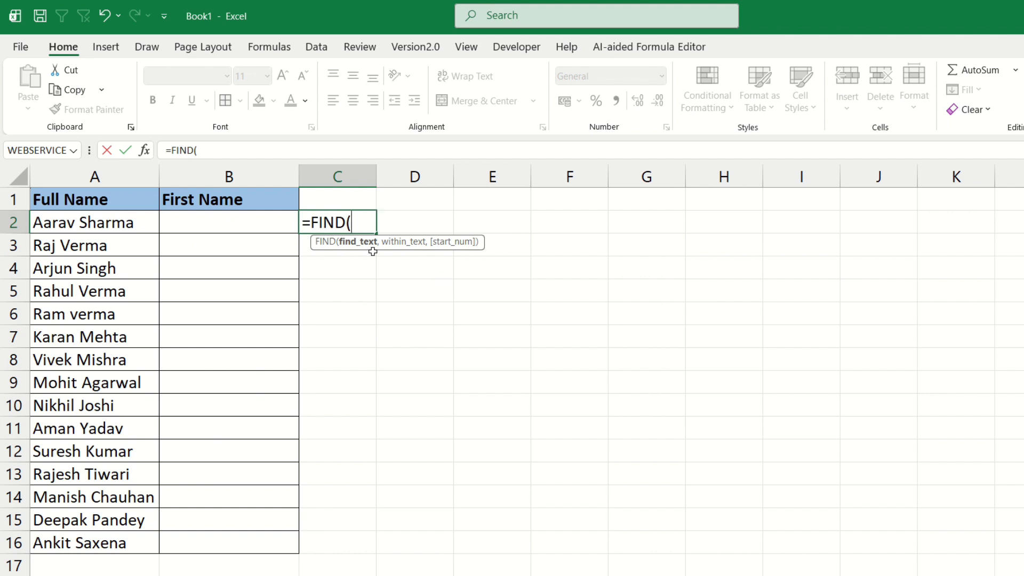
pyautogui.write('" "m')
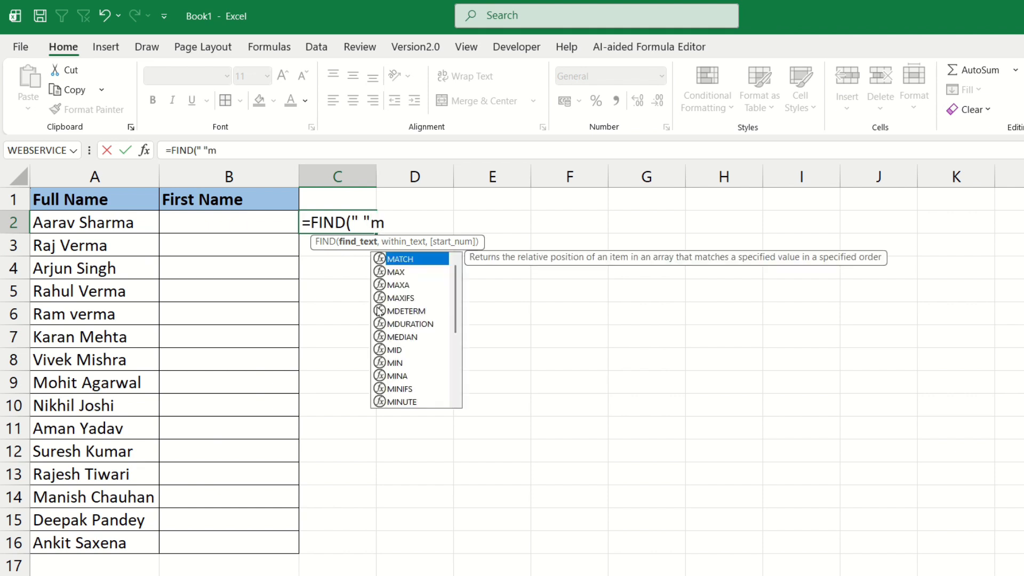
pyautogui.press('BackSpace')
pyautogui.write(',')
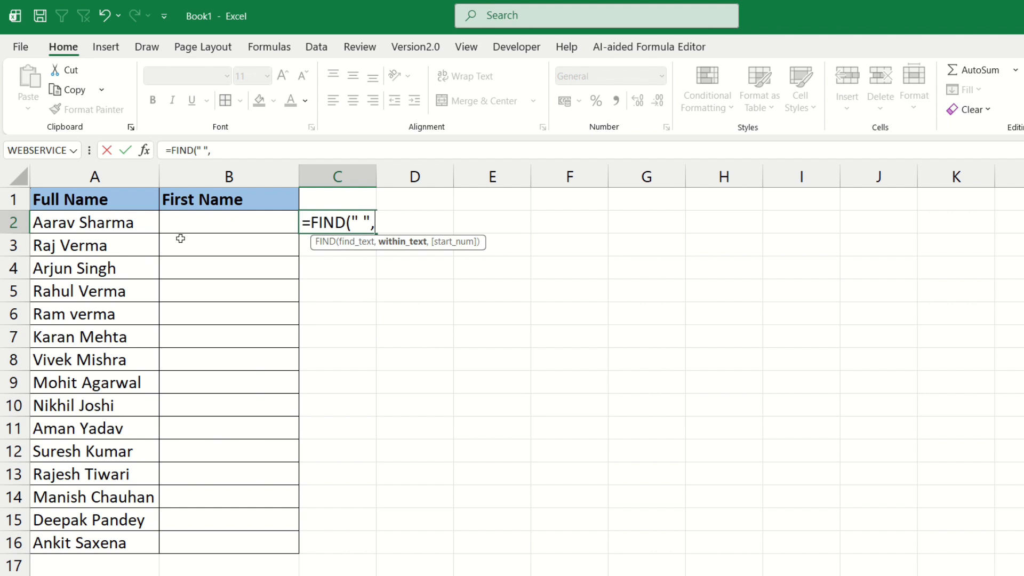
pyautogui.click(120, 215)
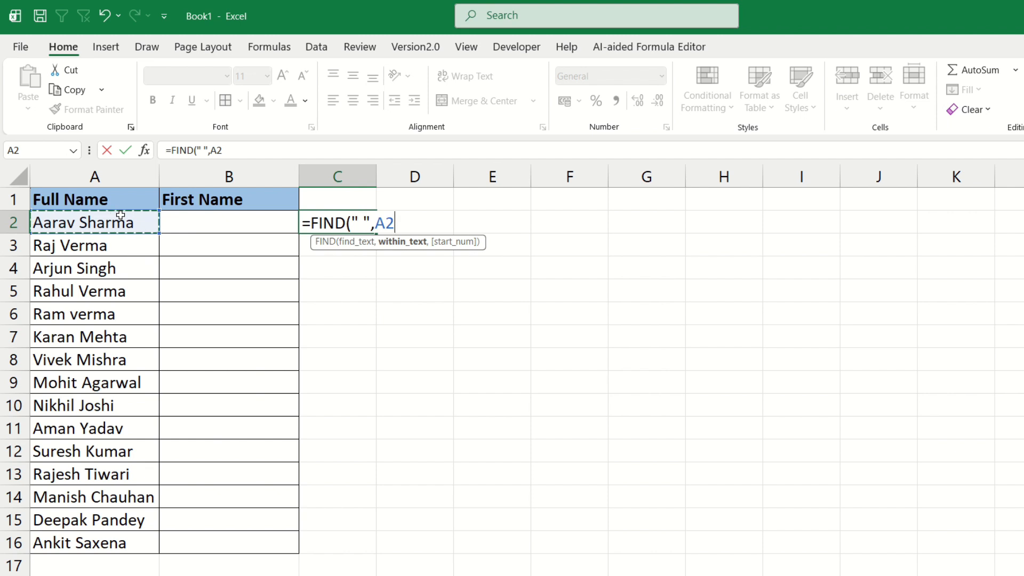
pyautogui.write(')')
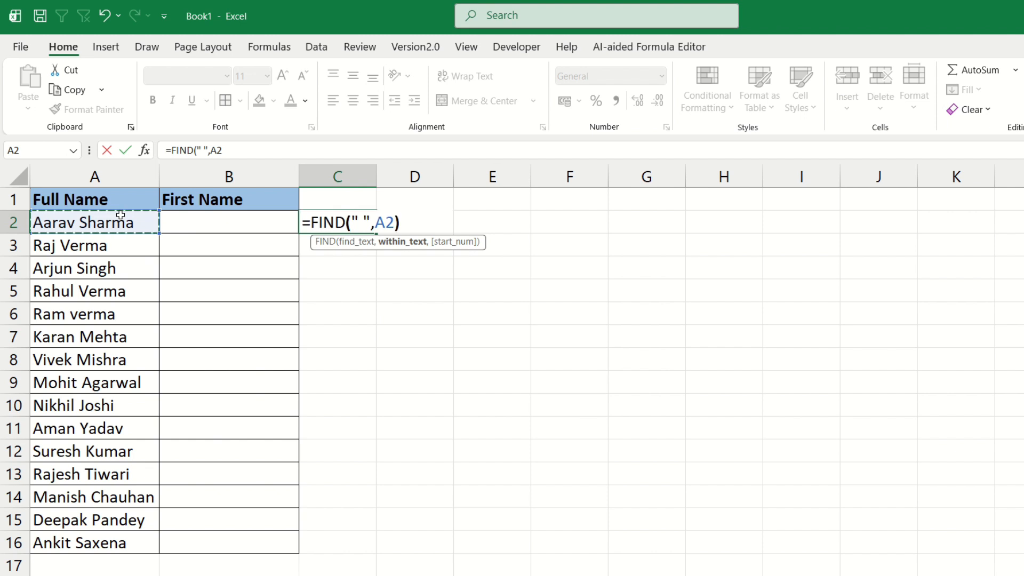
pyautogui.press('Return')
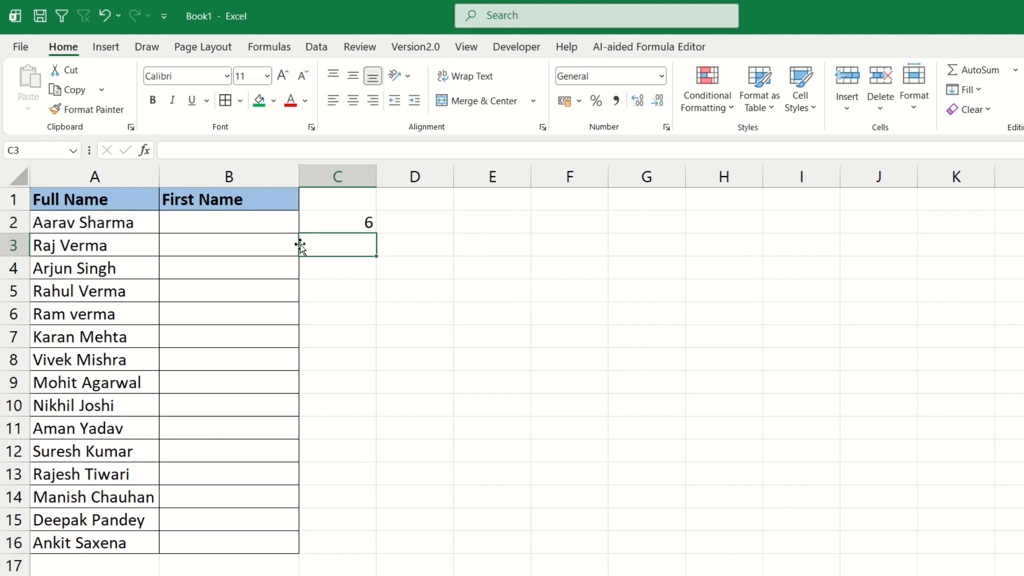
# Fill the space-locating FIND formula from C2 down through C16
pyautogui.click(54, 222)
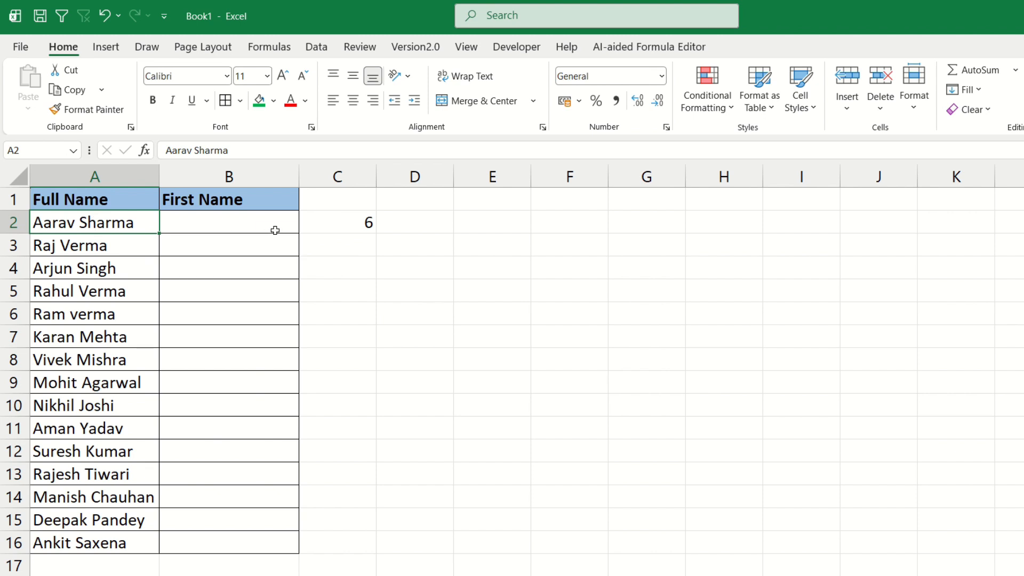
pyautogui.click(338, 216)
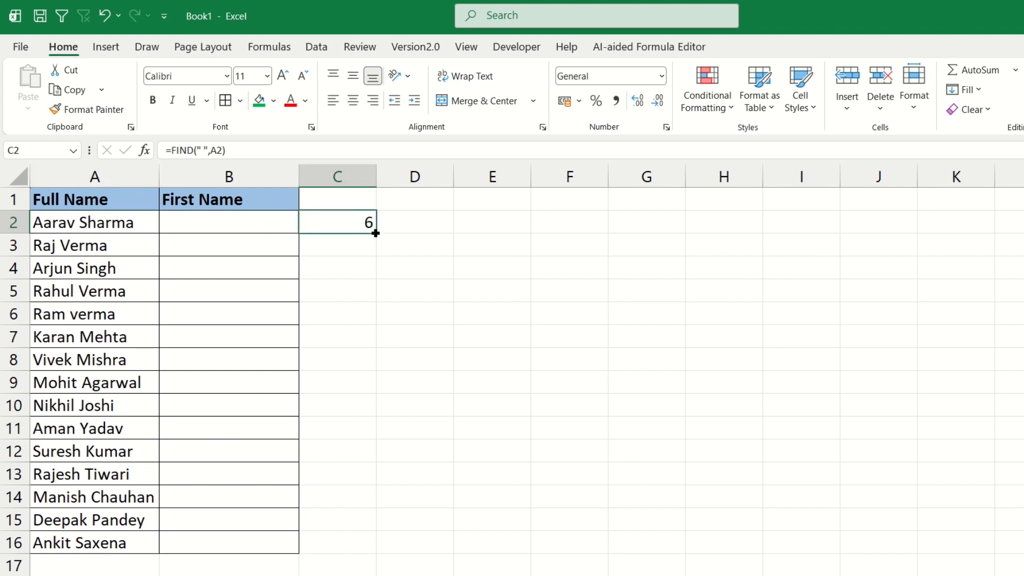
pyautogui.moveTo(375, 233); pyautogui.dragTo(372, 546)
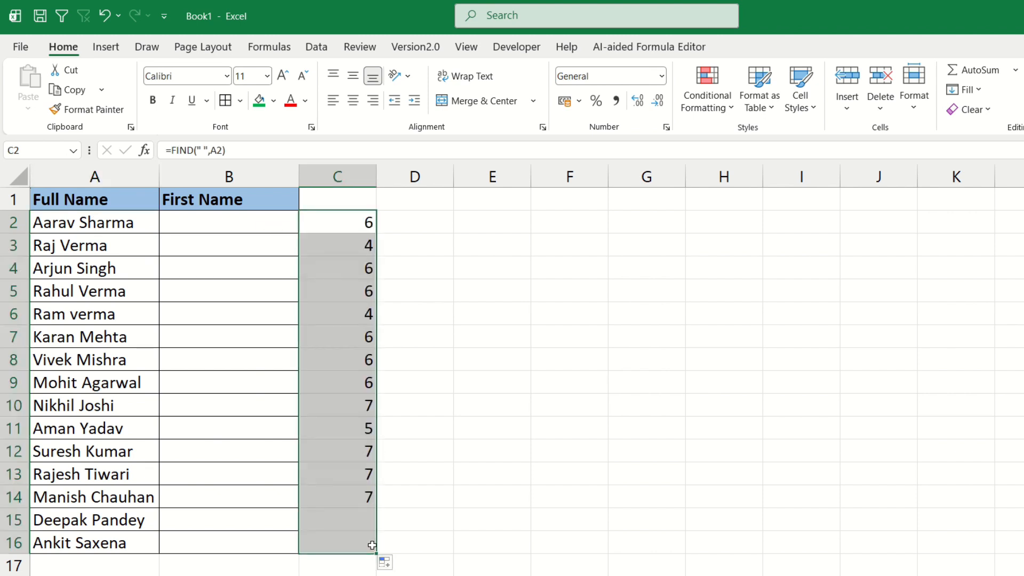
pyautogui.click(288, 359)
# Compare the space positions in C2:C16 with the full names, especially in rows 6 and 16
pyautogui.moveTo(327, 217); pyautogui.dragTo(331, 535)
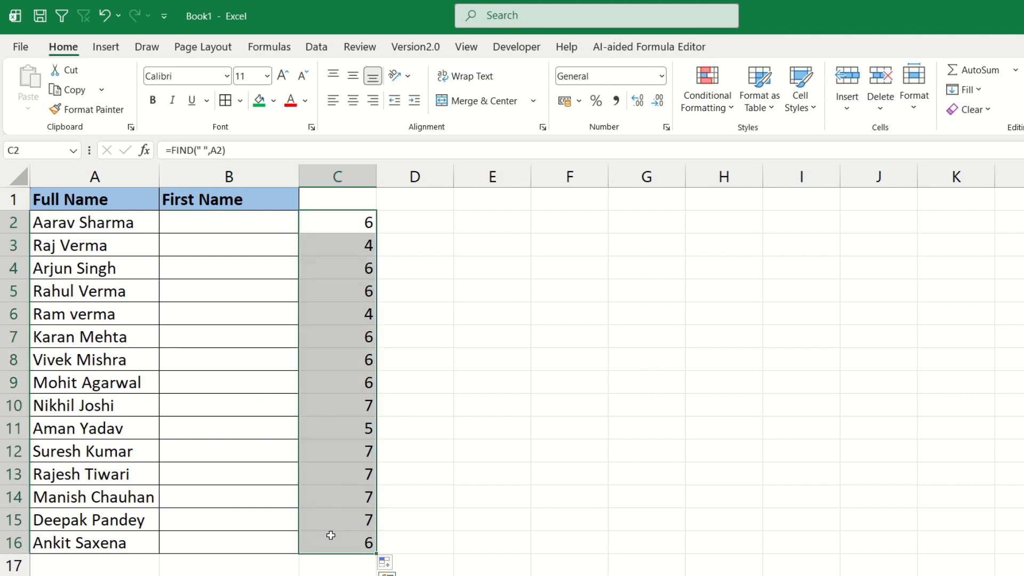
pyautogui.click(337, 508)
pyautogui.click(107, 544)
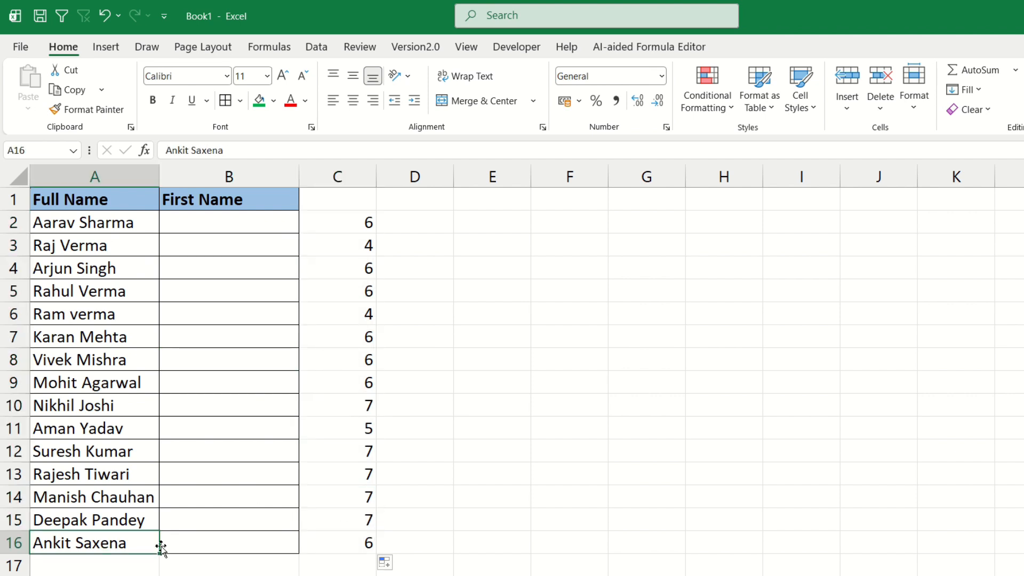
pyautogui.click(355, 558)
pyautogui.click(351, 542)
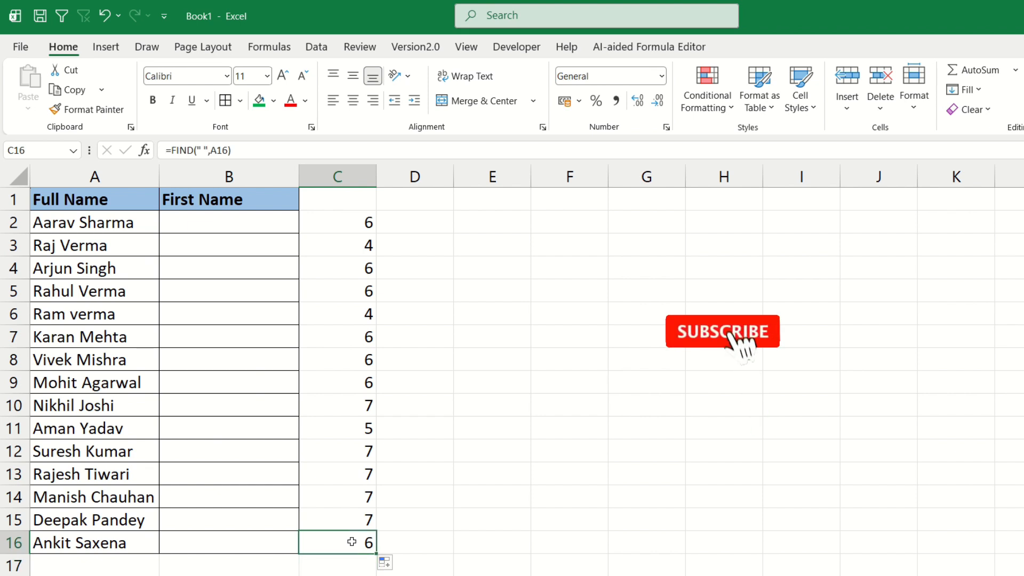
pyautogui.click(336, 309)
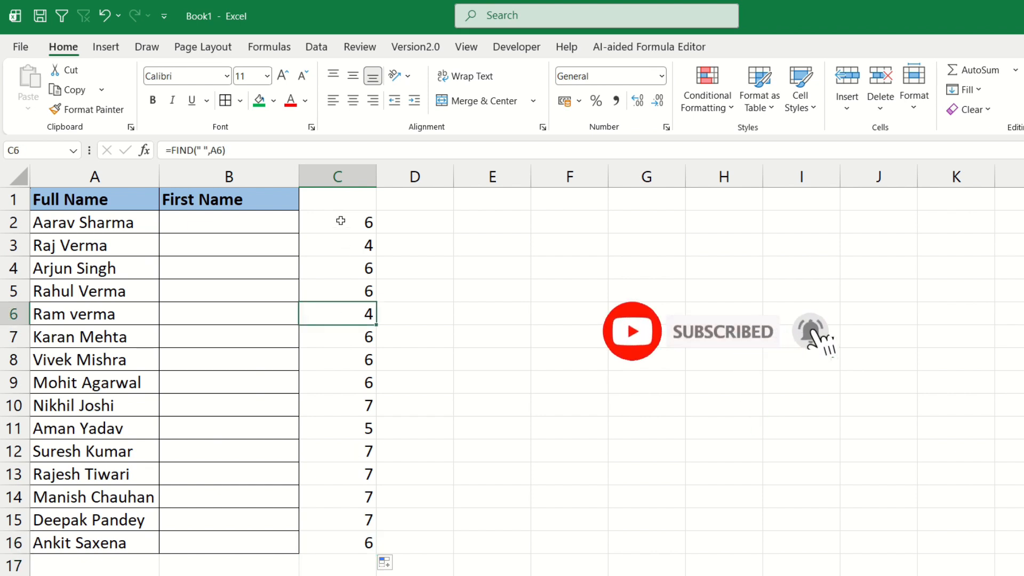
pyautogui.moveTo(338, 213); pyautogui.dragTo(368, 539)
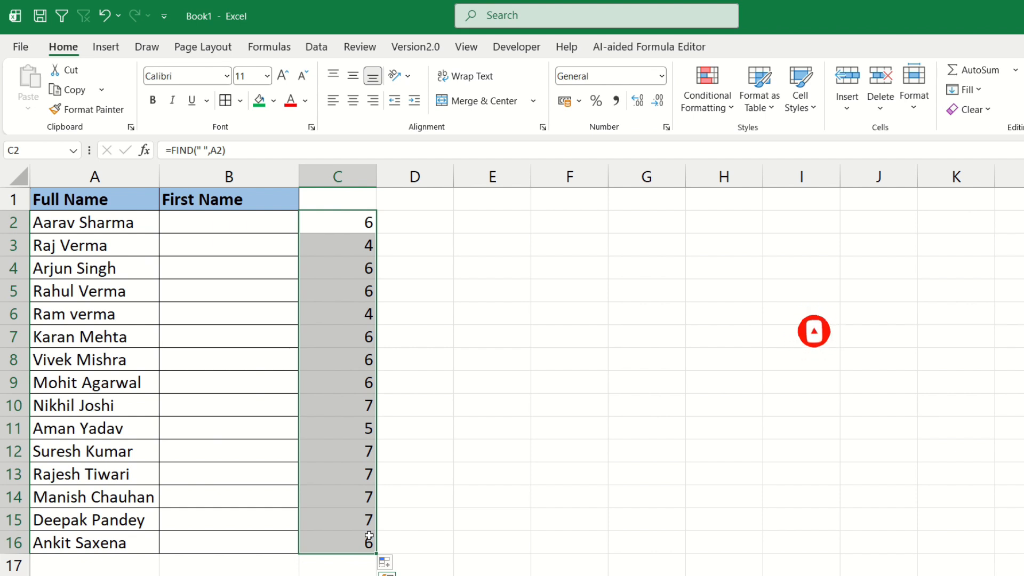
# Enter =LEFT(A2,C2) in B2 to extract the first name, and compare it with the full name in A2
pyautogui.click(228, 224)
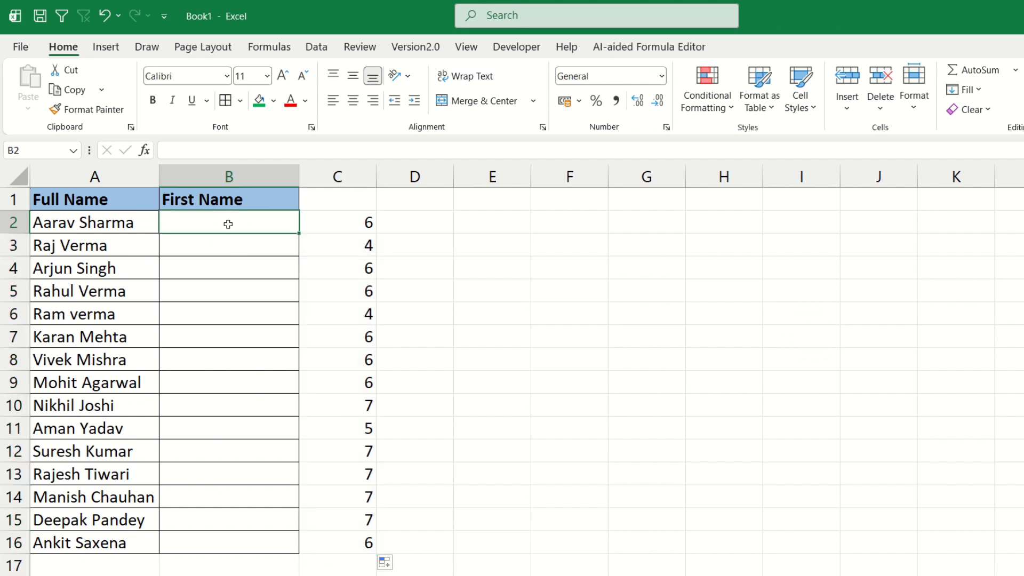
pyautogui.write('=left')
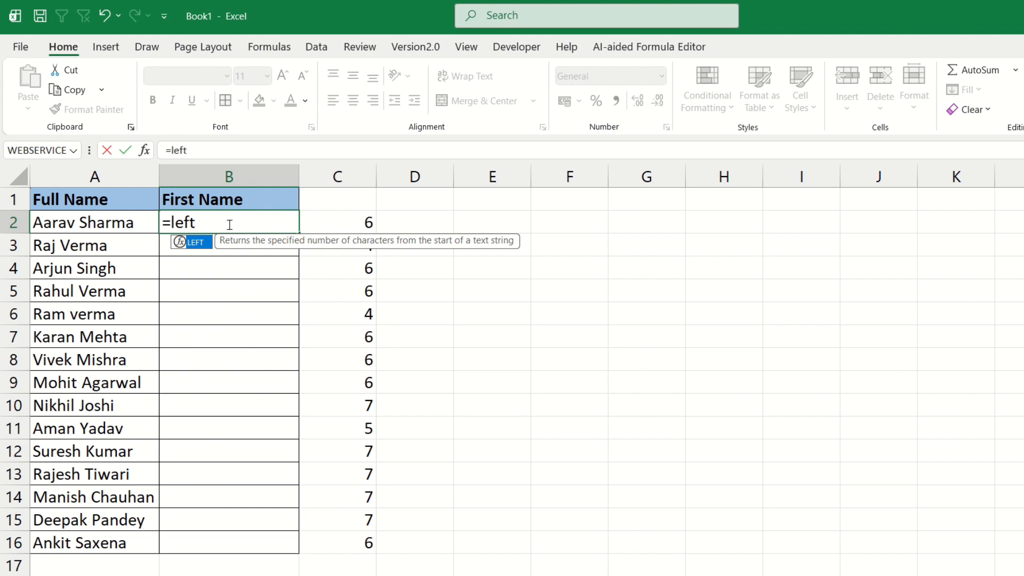
pyautogui.press('Tab')
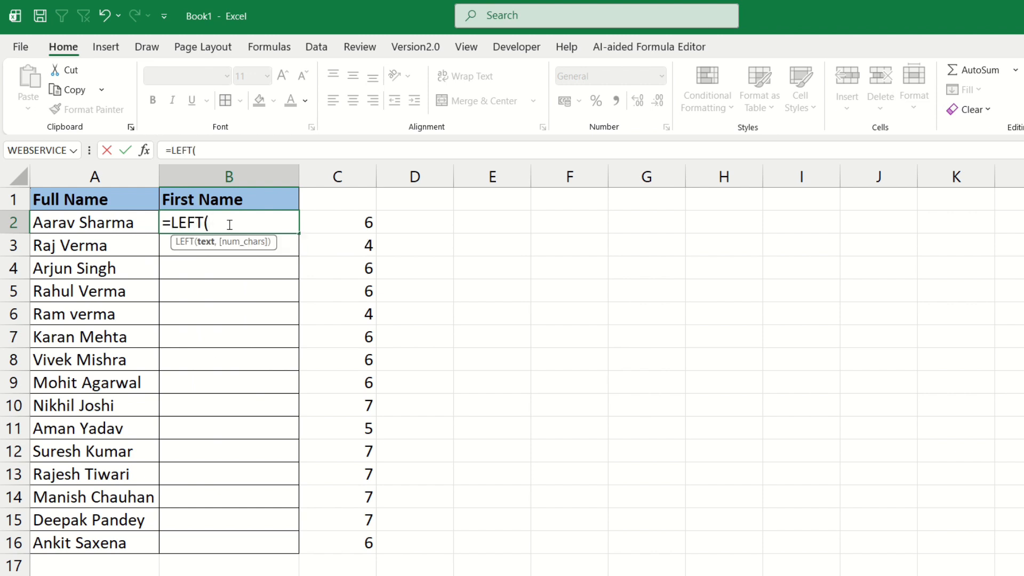
pyautogui.click(127, 220)
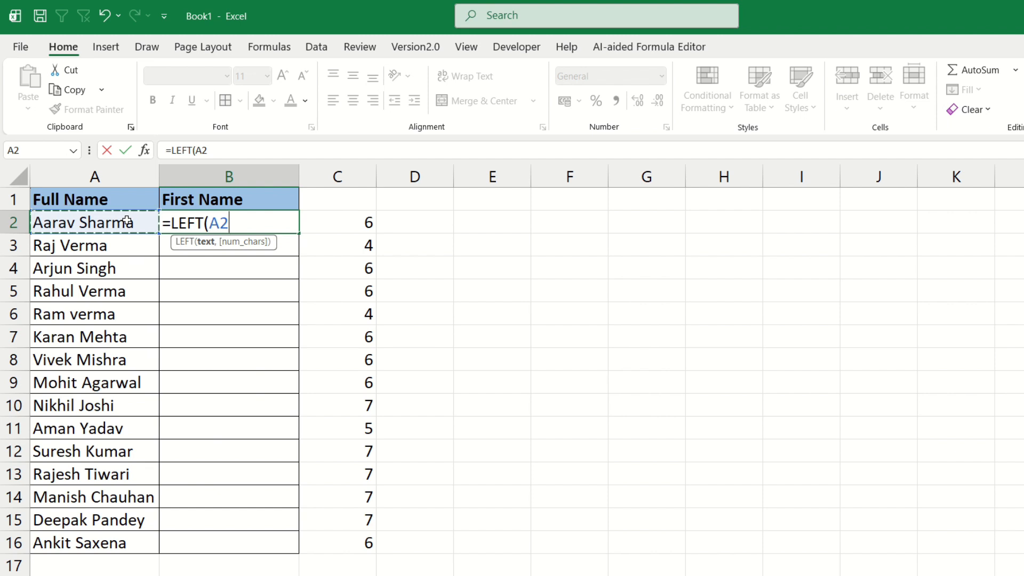
pyautogui.write(',')
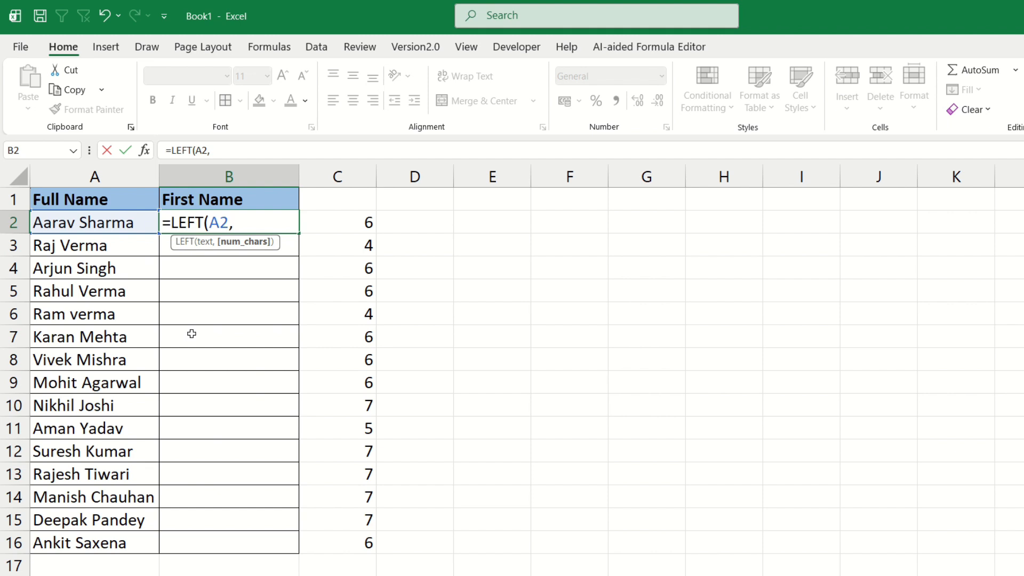
pyautogui.click(341, 226)
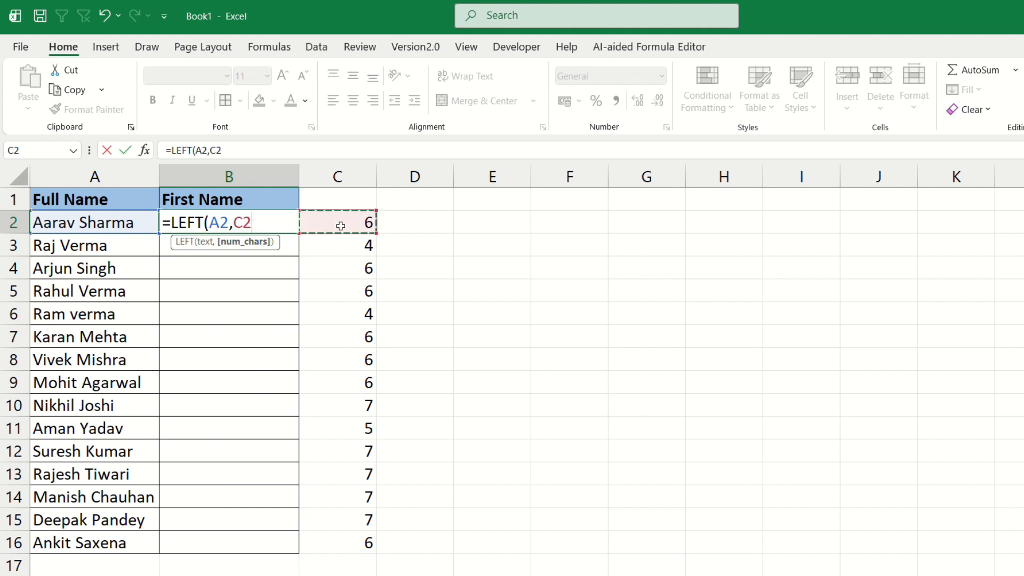
pyautogui.write(')')
pyautogui.press('Return')
pyautogui.click(272, 224)
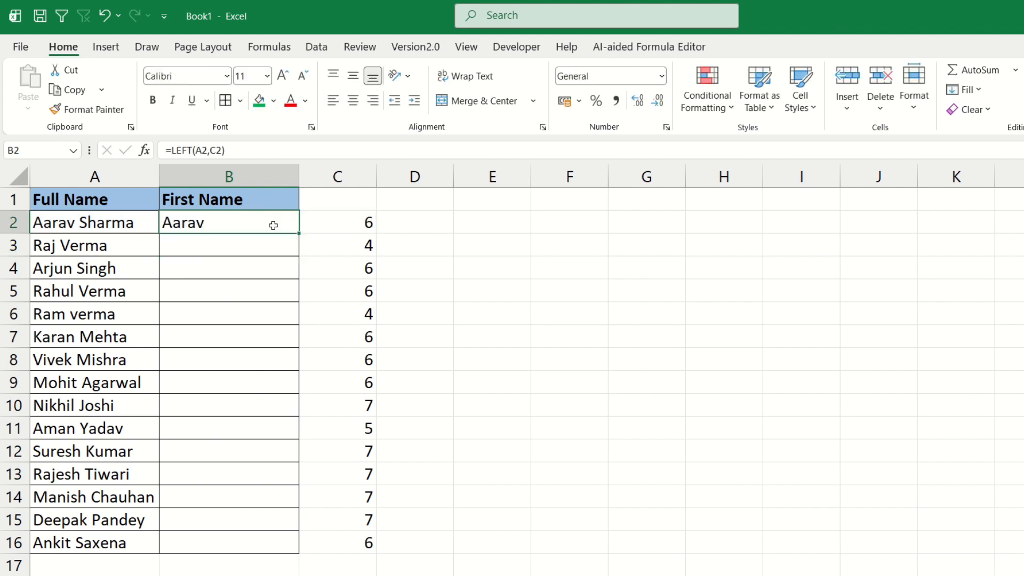
pyautogui.moveTo(94, 222); pyautogui.dragTo(203, 222)
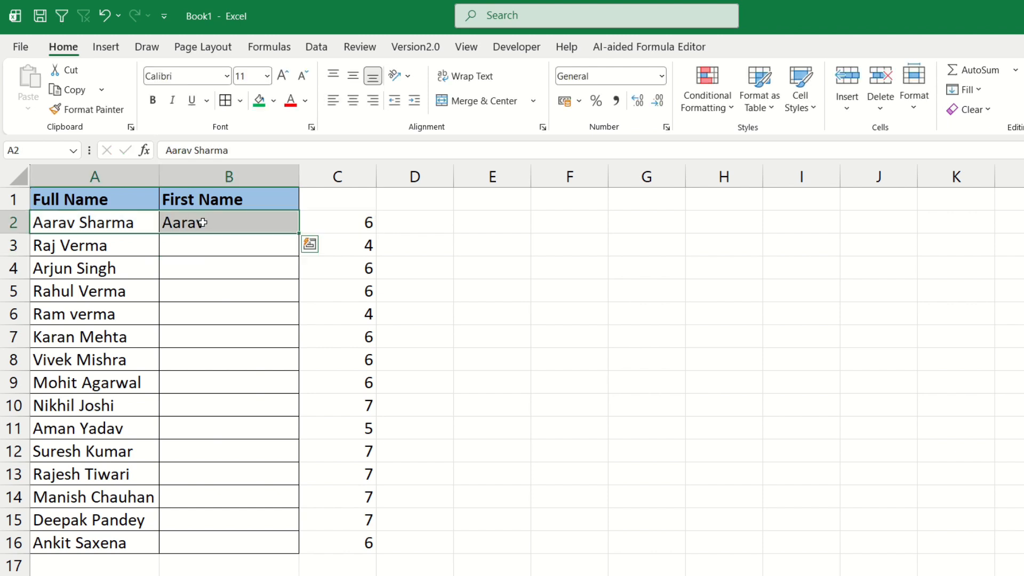
# Fill the LEFT formula from B2 down through B16 and compare the extracted first names with the space positions
pyautogui.click(192, 224)
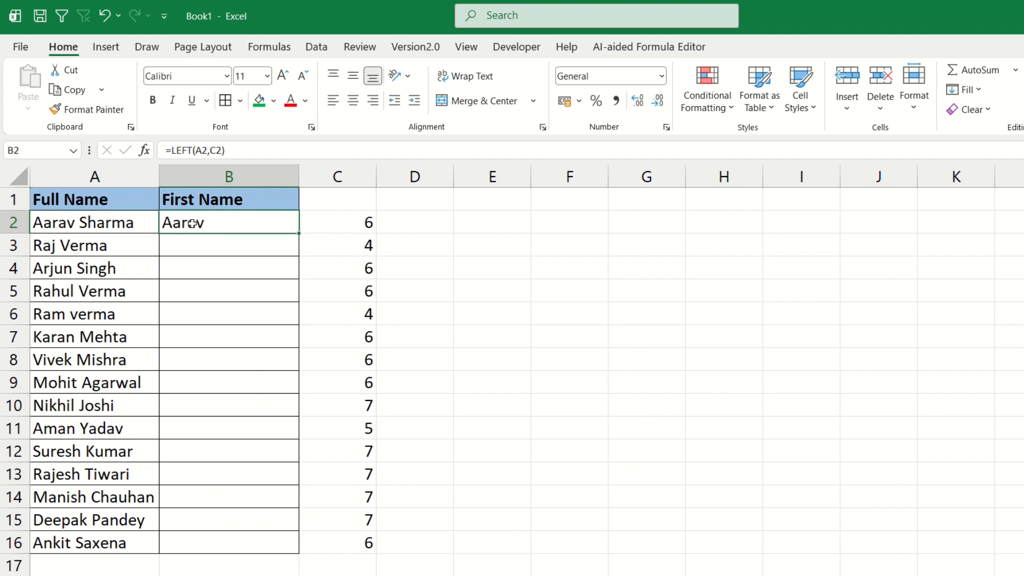
pyautogui.click(326, 228)
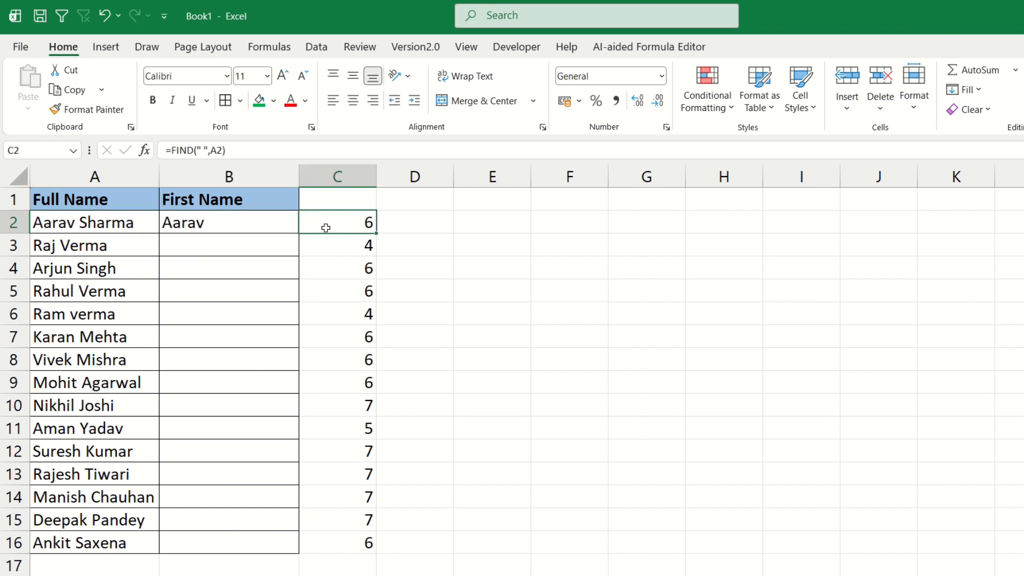
pyautogui.click(132, 228)
pyautogui.click(190, 224)
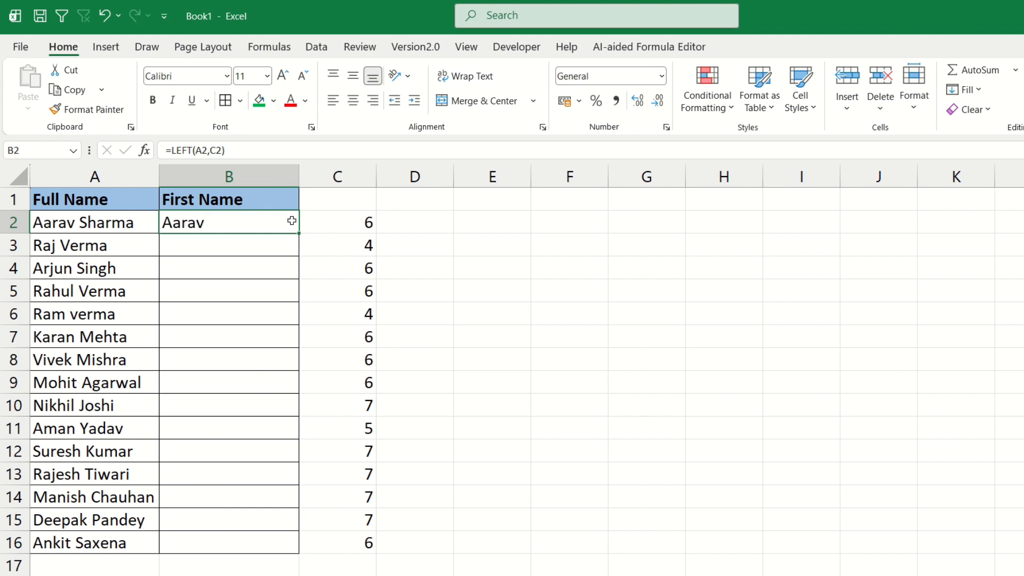
pyautogui.moveTo(298, 236); pyautogui.dragTo(298, 553)
pyautogui.click(261, 408)
pyautogui.moveTo(197, 231); pyautogui.dragTo(214, 544)
pyautogui.click(220, 459)
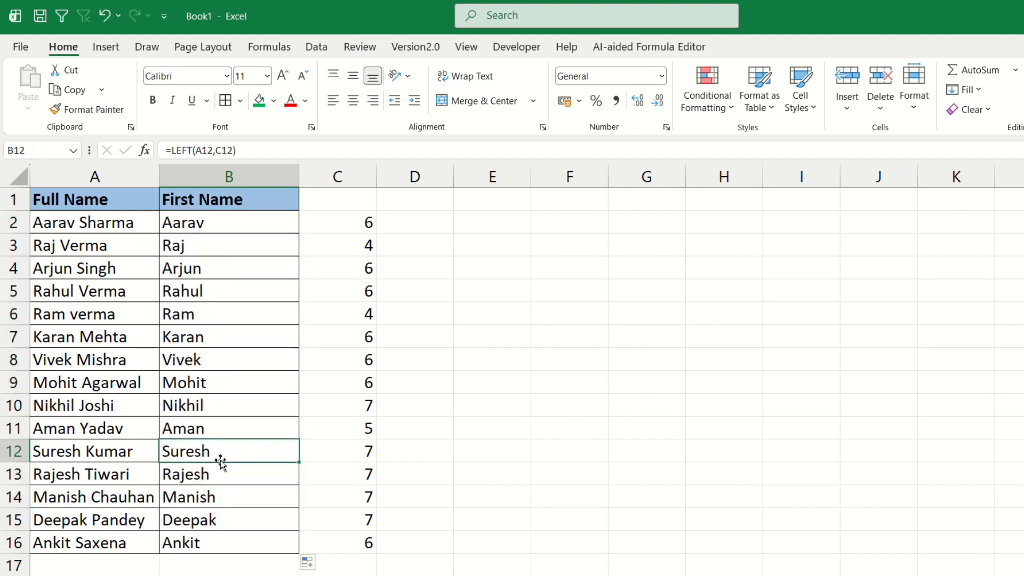
pyautogui.click(343, 457)
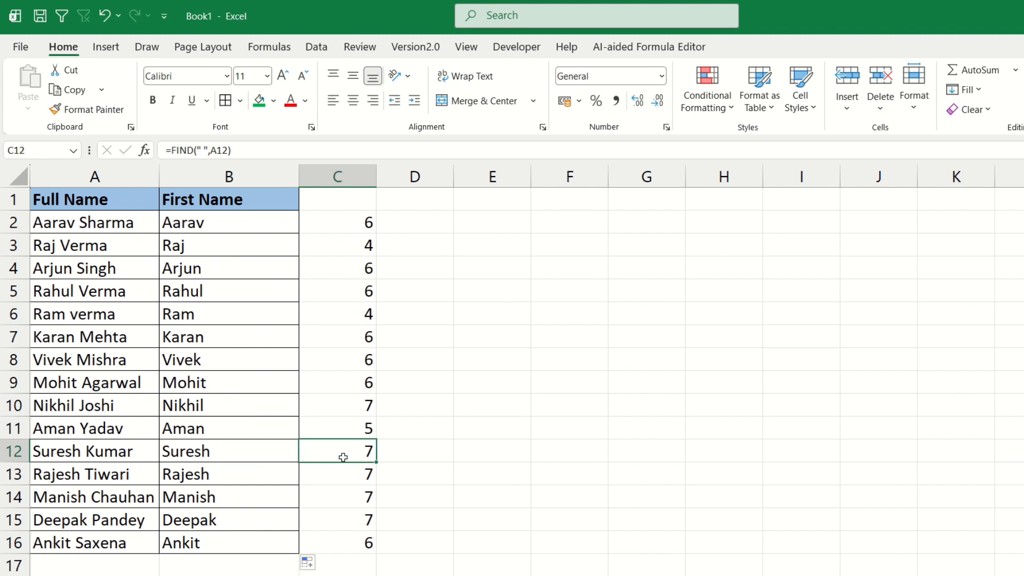
# Replace the full name in A16 with a different first and last name to test the formulas
pyautogui.click(111, 552)
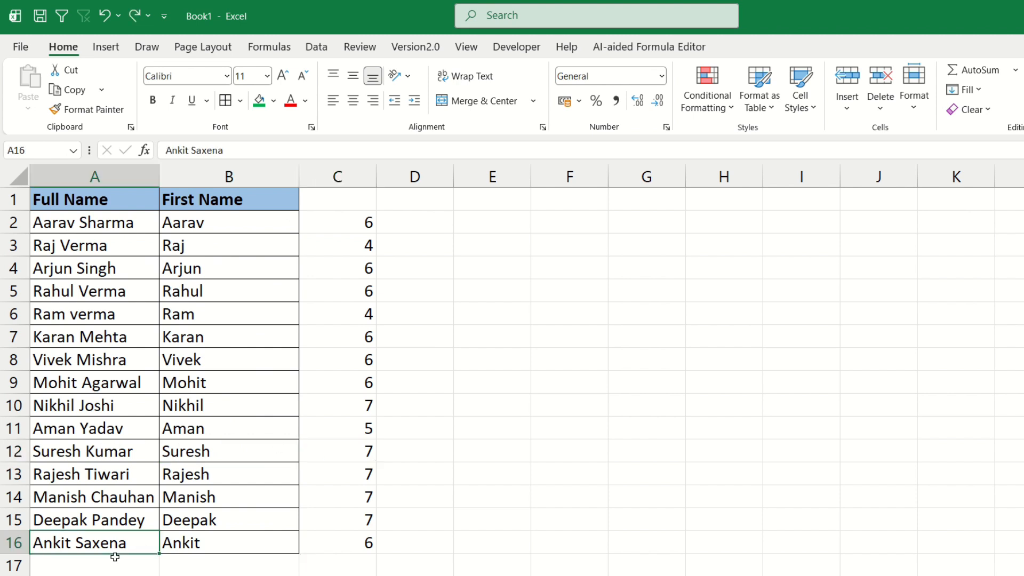
pyautogui.write('Raj')
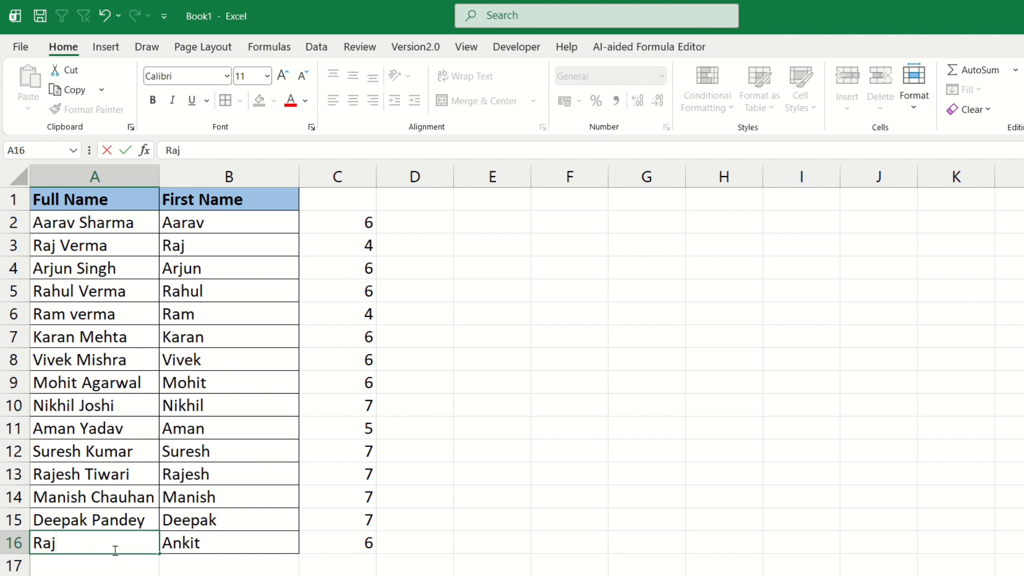
pyautogui.write(' Thakur')
pyautogui.press('Return')
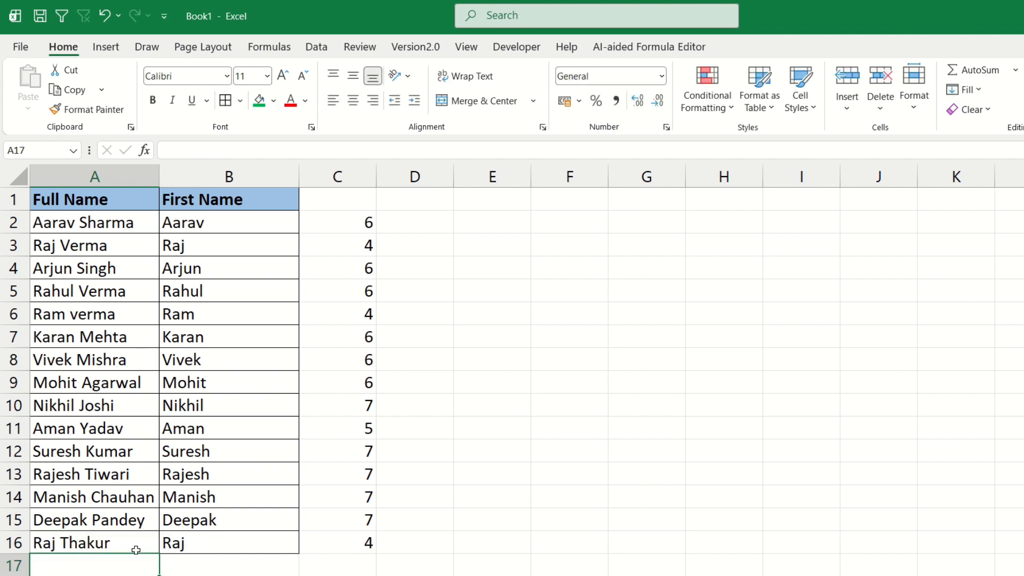
# Examine how the LEFT formula in B16 uses the space position from C16 to extract the first name
pyautogui.click(133, 549)
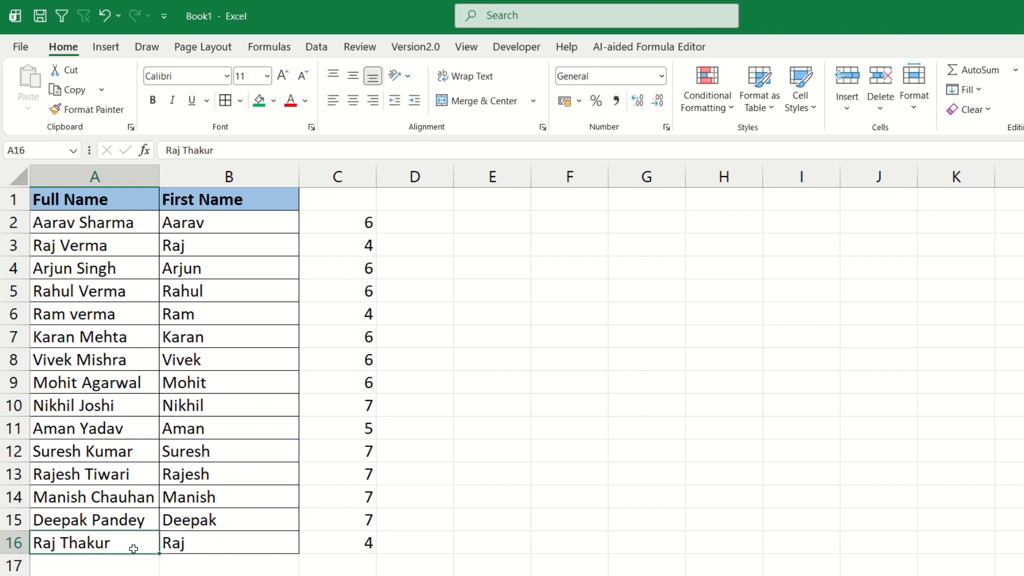
pyautogui.click(353, 549)
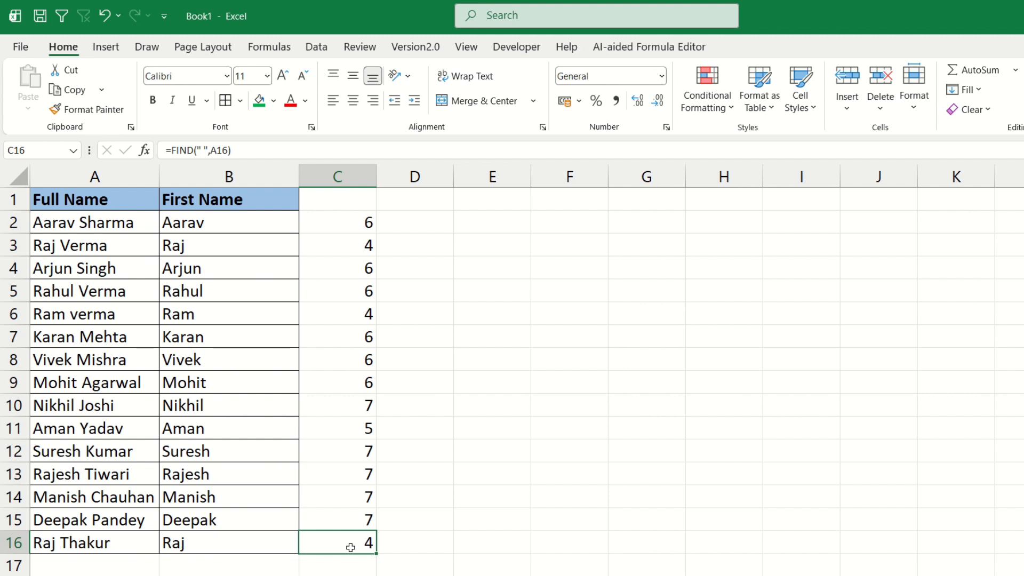
pyautogui.click(239, 550)
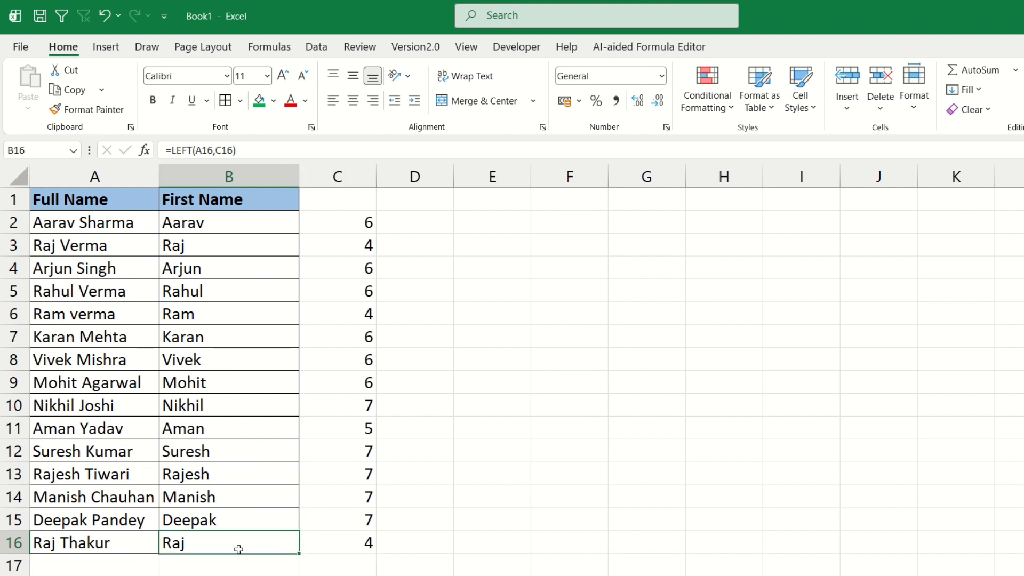
pyautogui.doubleClick(238, 549)
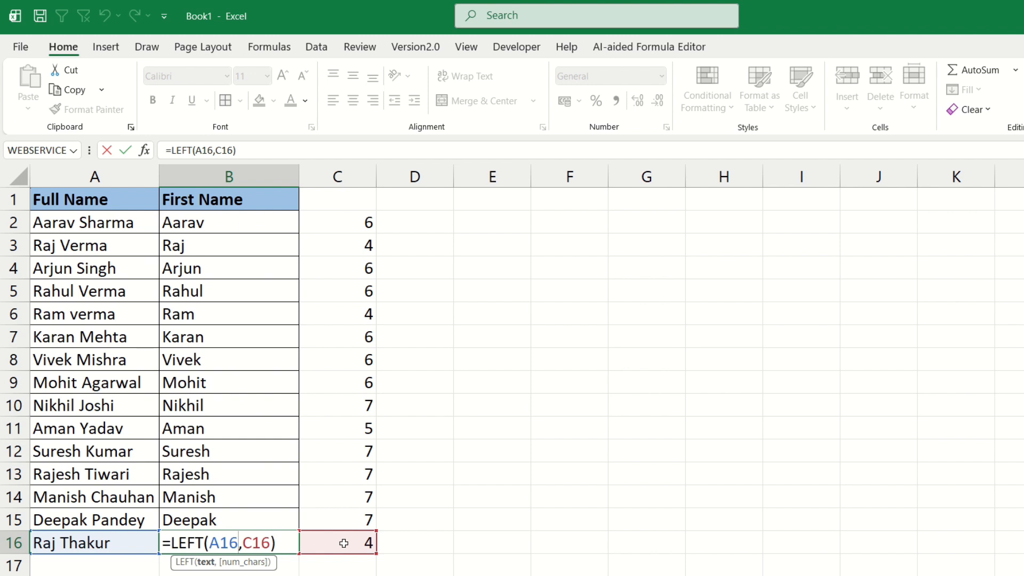
pyautogui.moveTo(243, 543); pyautogui.dragTo(252, 544)
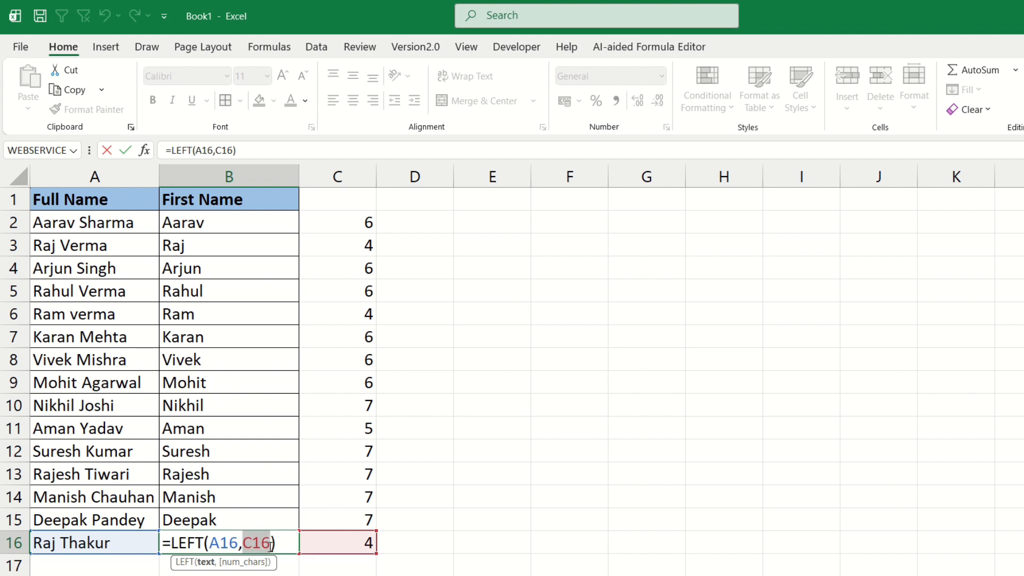
pyautogui.press('Return')
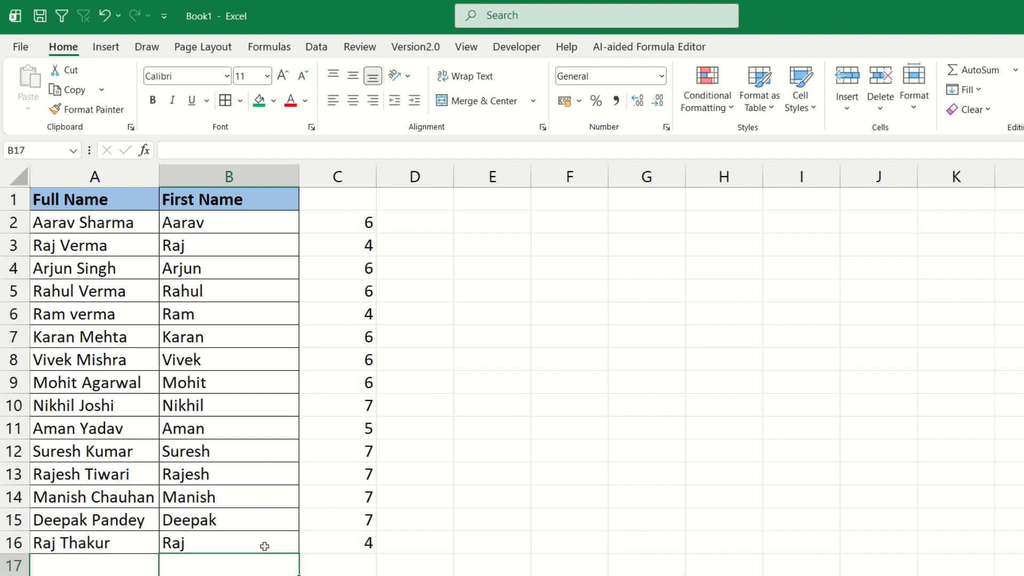
pyautogui.click(262, 545)
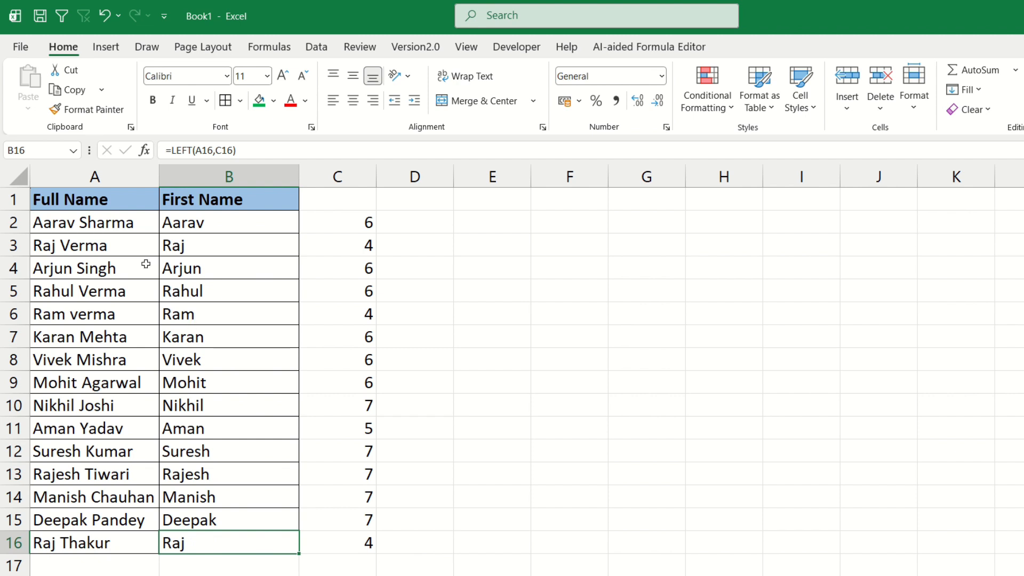
# Replace the full name in A3 with another first and last name and check the space position in C3
pyautogui.click(87, 240)
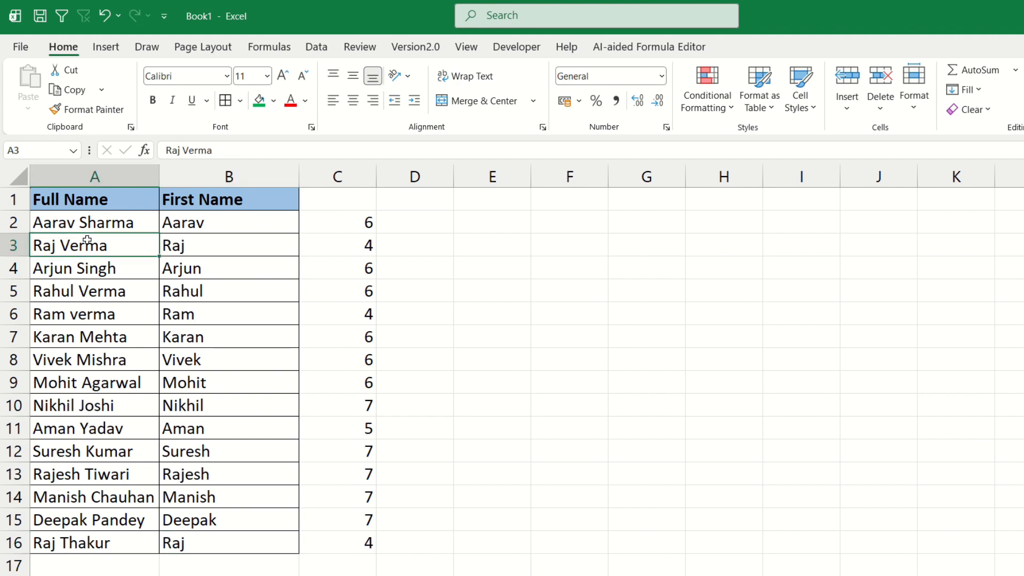
pyautogui.write('Simran')
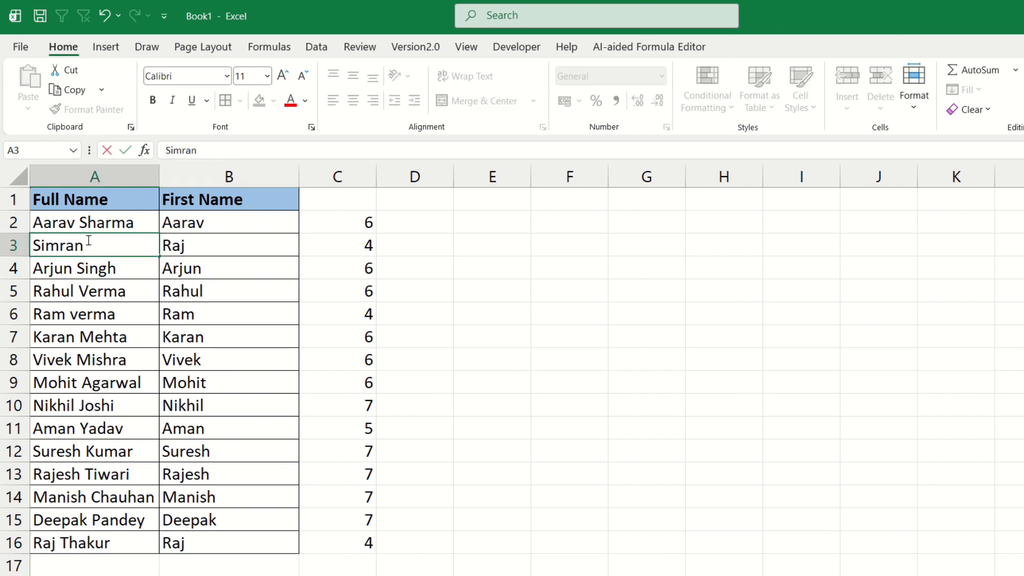
pyautogui.press('BackSpace')
pyautogui.write('n Sahu')
pyautogui.press('Return')
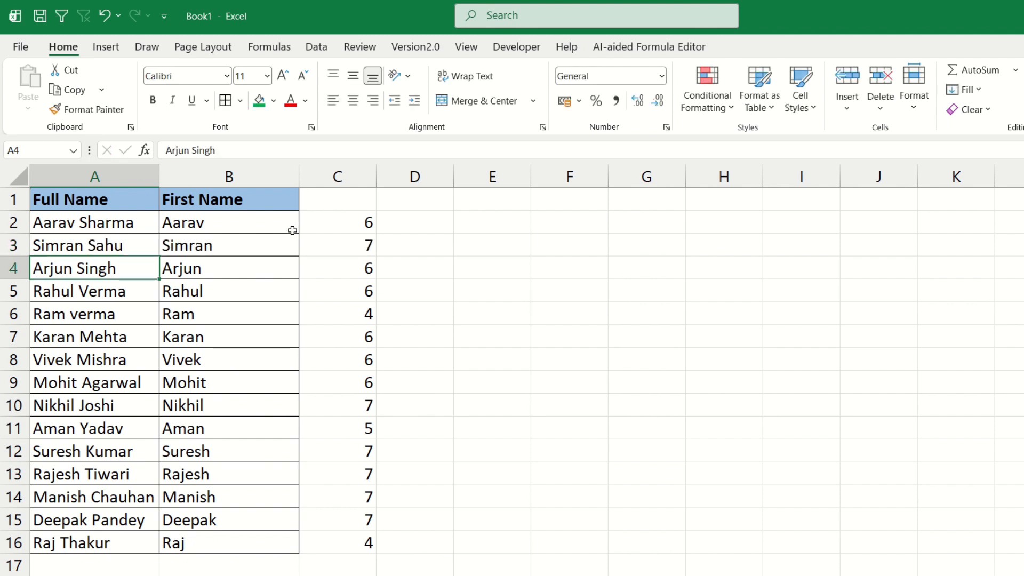
pyautogui.click(350, 243)
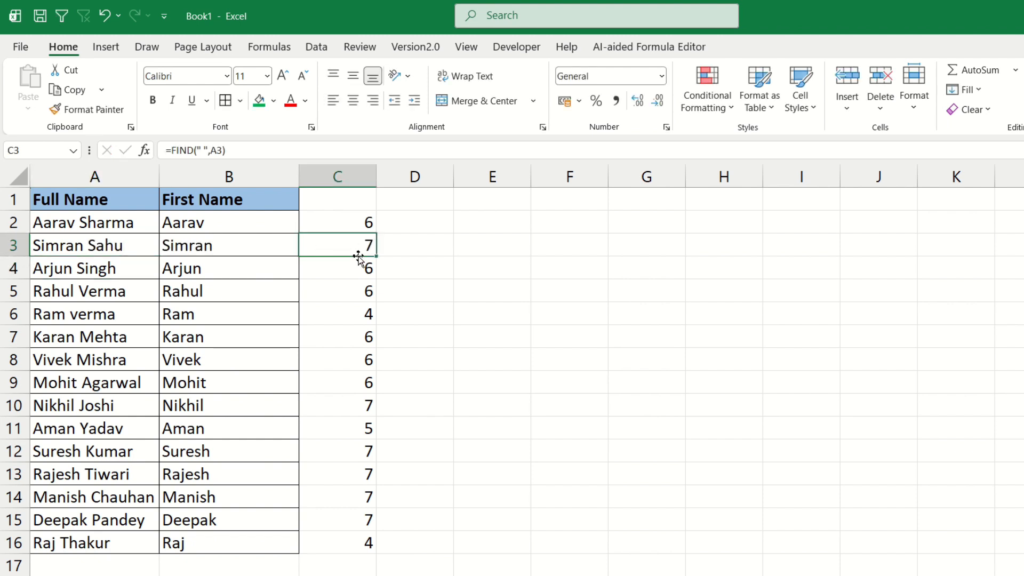
pyautogui.click(229, 262)
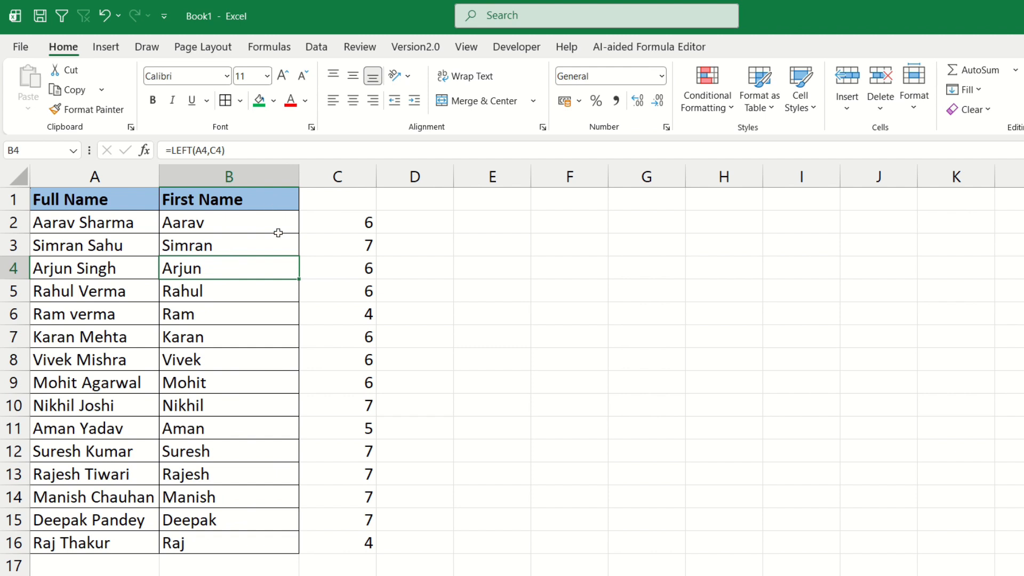
# Review the helper positions in C2:C16 and clear the LEFT formulas from B2:B16
pyautogui.moveTo(336, 223); pyautogui.dragTo(341, 542)
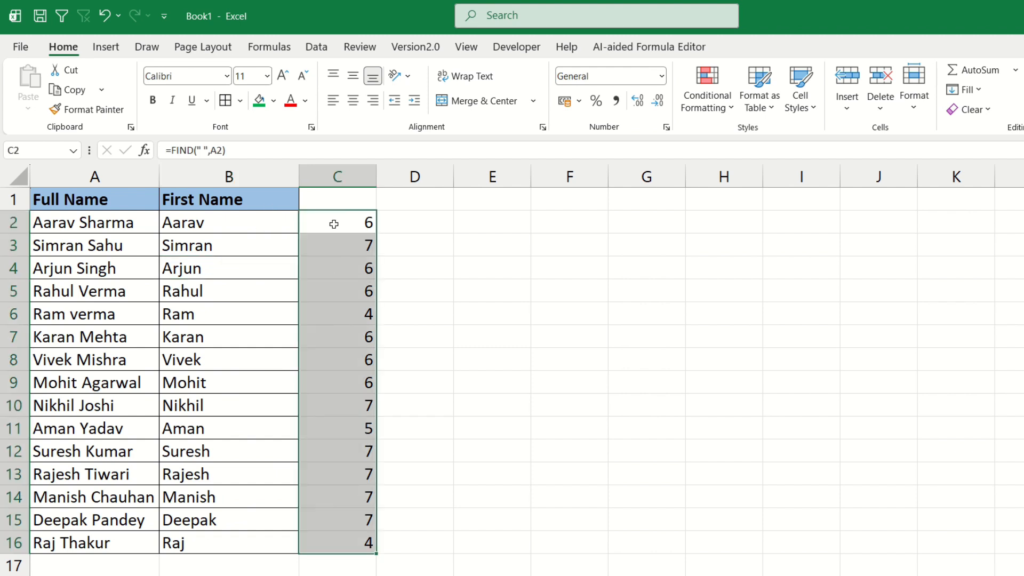
pyautogui.moveTo(334, 224); pyautogui.dragTo(339, 552)
pyautogui.click(265, 224)
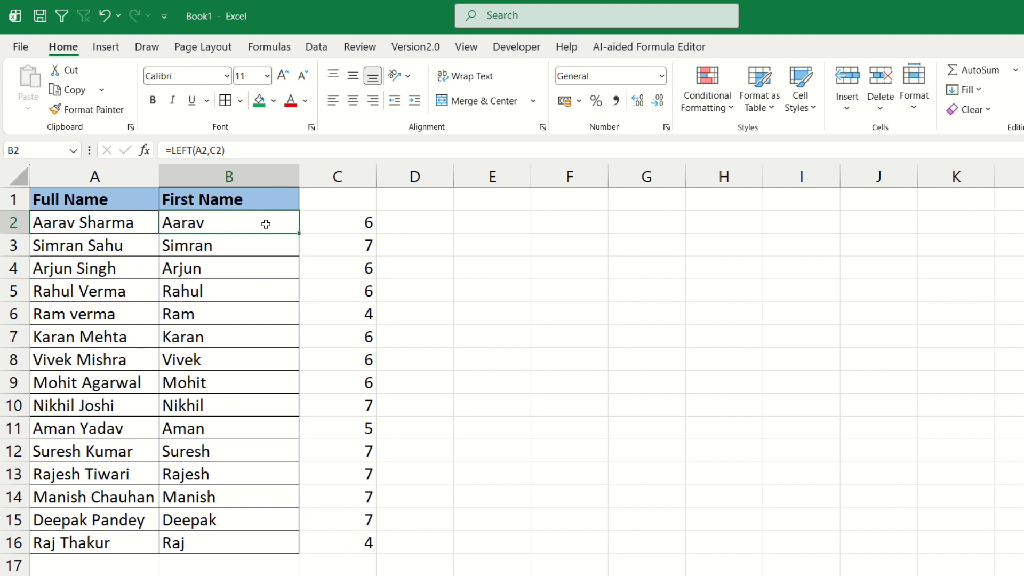
pyautogui.moveTo(266, 224); pyautogui.dragTo(252, 537)
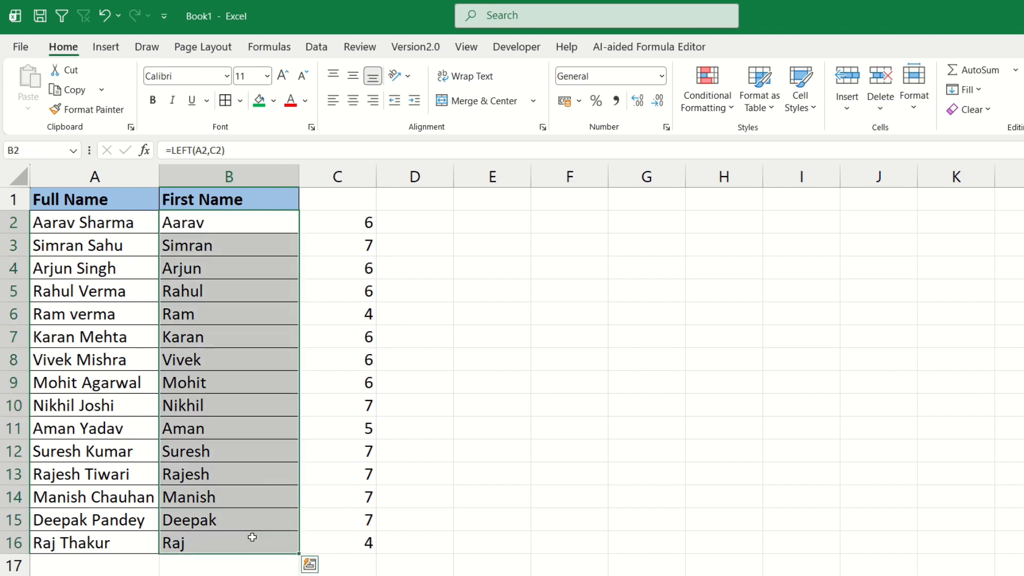
pyautogui.press('Delete')
# Start a LEFT formula in B2 that takes the full name in A2 as its text argument
pyautogui.click(259, 229)
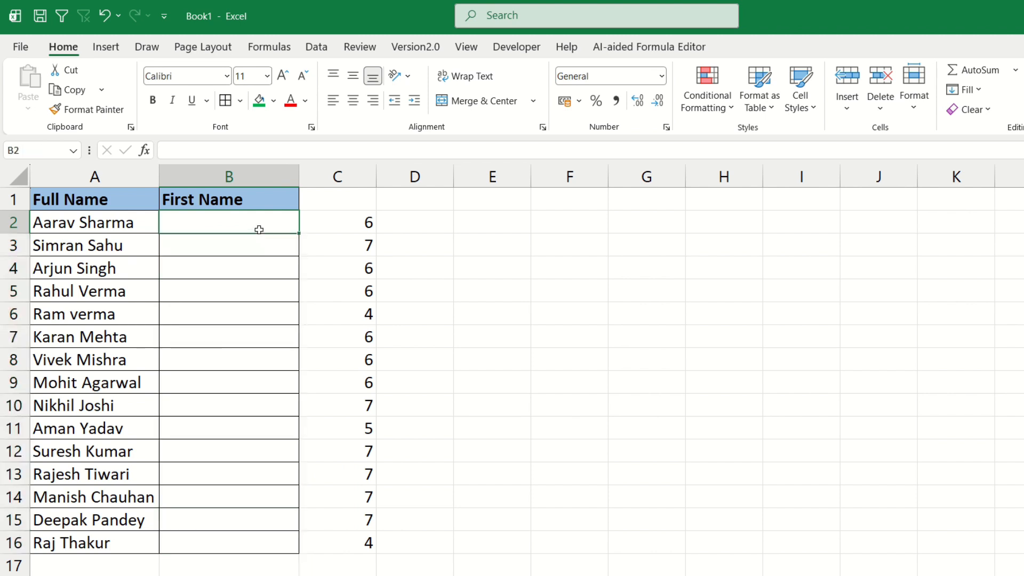
pyautogui.write('=left')
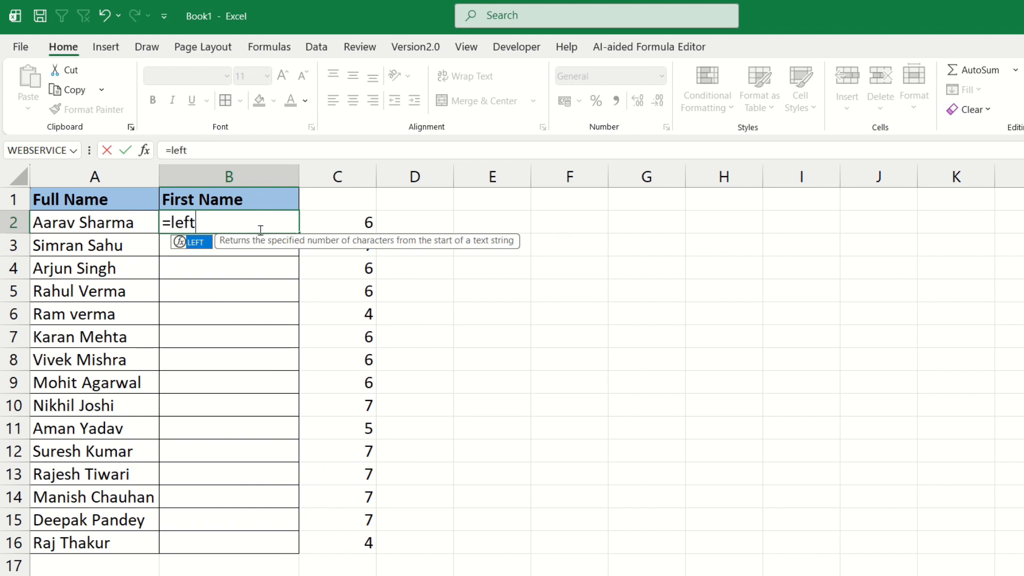
pyautogui.press('Tab')
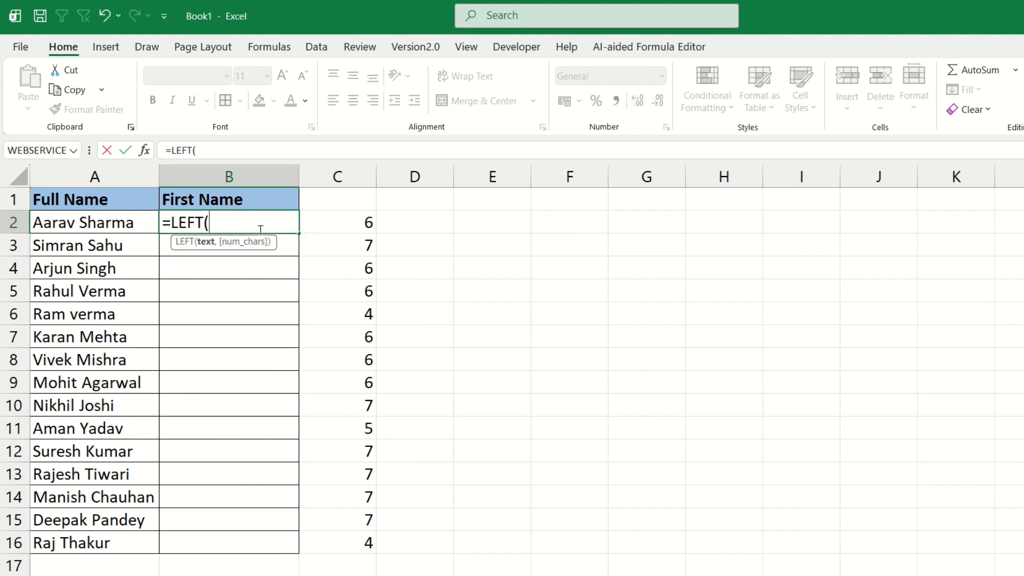
pyautogui.click(103, 223)
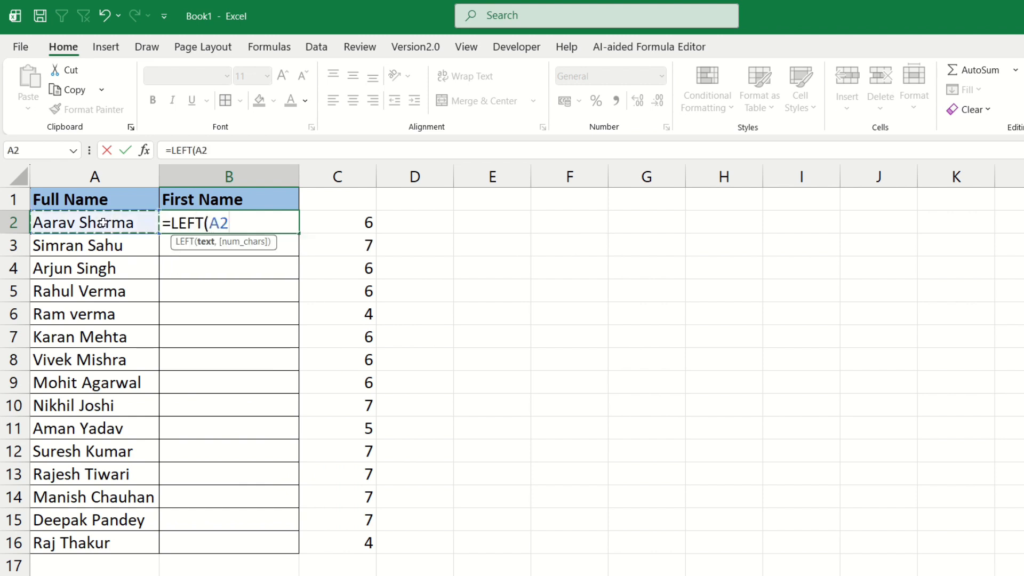
pyautogui.write(',')
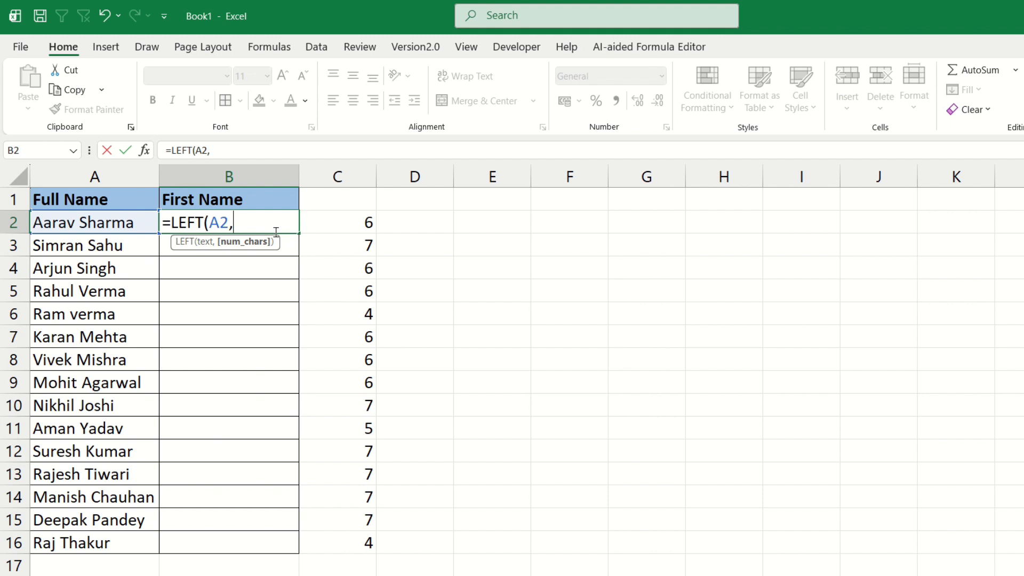
# Nest FIND(" ",A2) as the character count of the LEFT formula in B2
pyautogui.write('find')
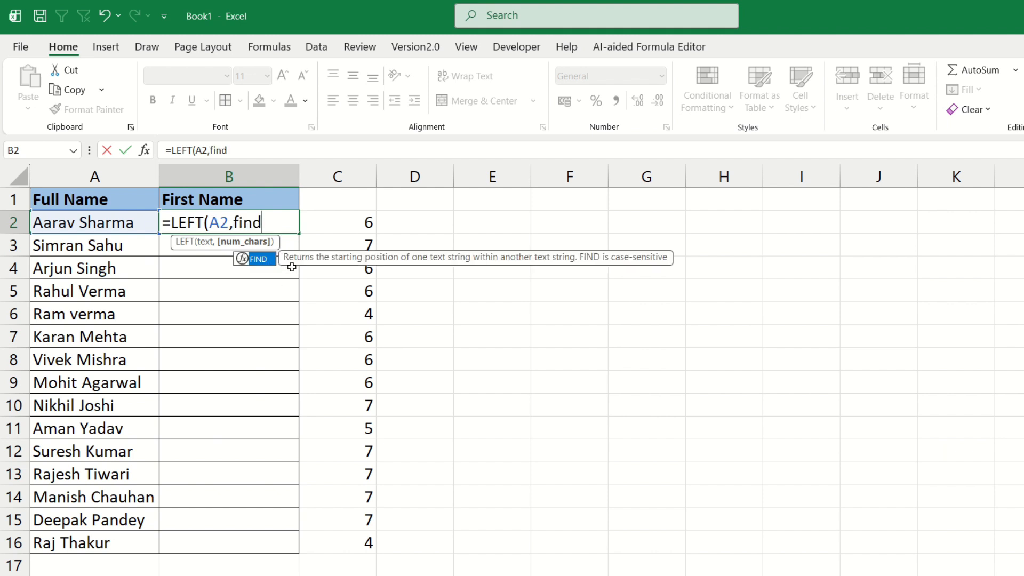
pyautogui.press('Tab')
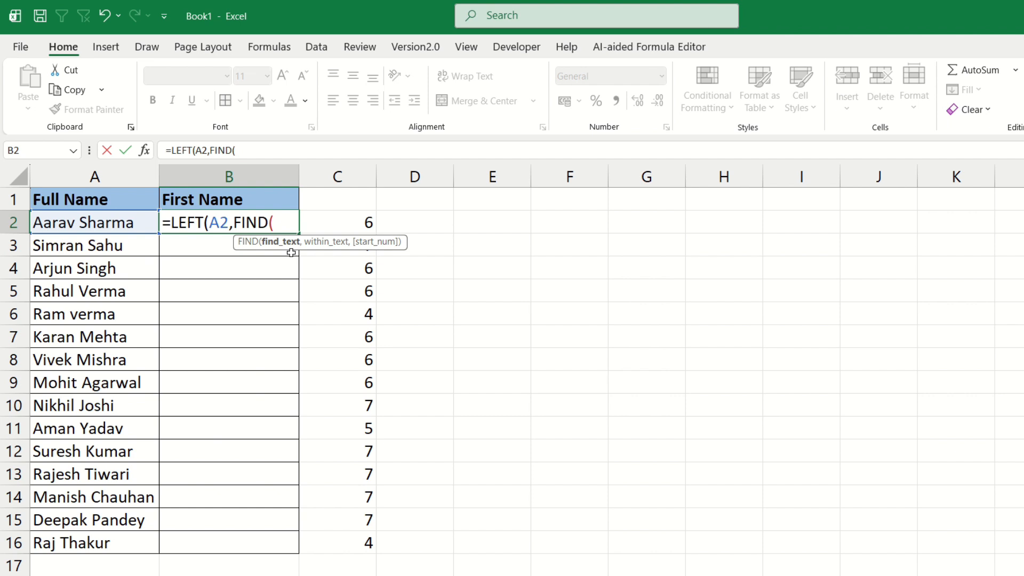
pyautogui.write('" ",')
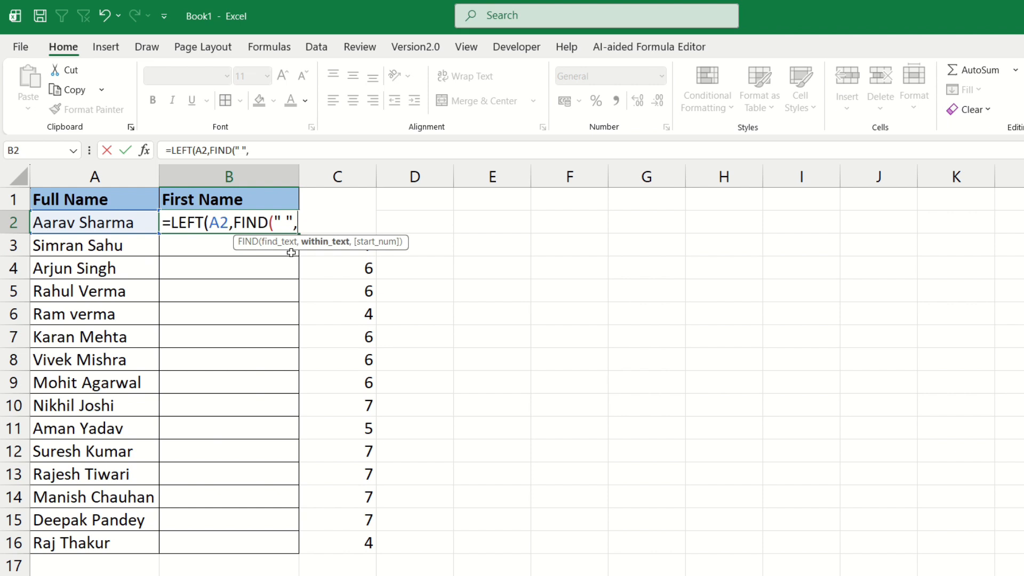
pyautogui.click(117, 224)
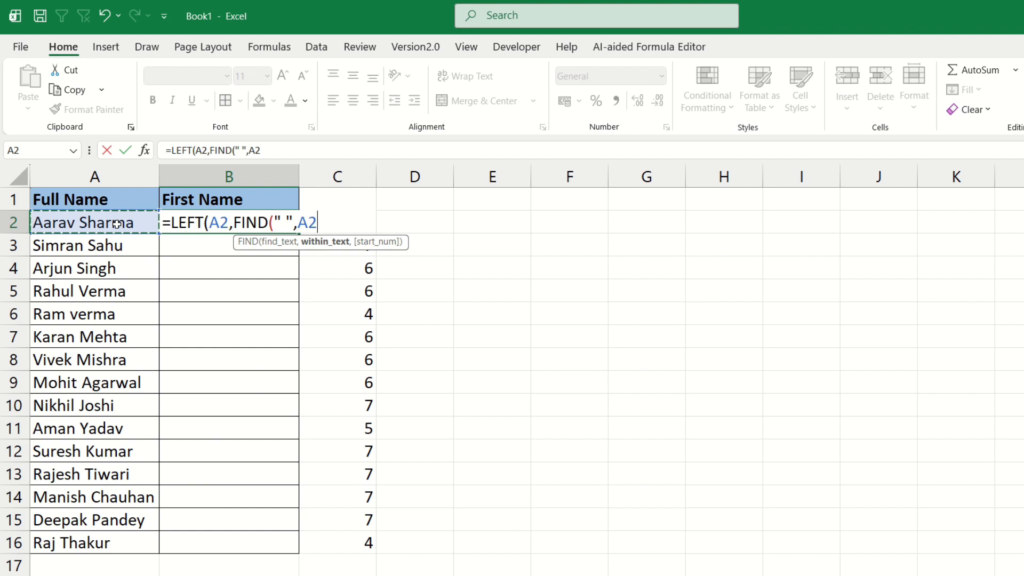
pyautogui.write(')')
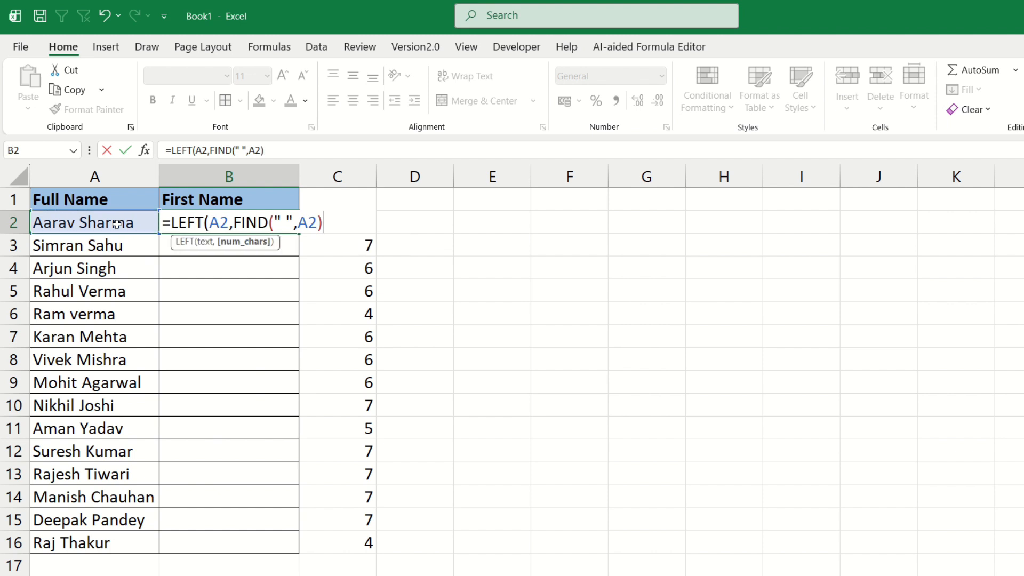
# Check the nested FIND part of the B2 formula and complete it as =LEFT(A2,FIND(" ",A2))
pyautogui.moveTo(323, 223)
pyautogui.mouseDown()
pyautogui.moveTo(229, 223)
pyautogui.moveTo(328, 230)
pyautogui.mouseUp()
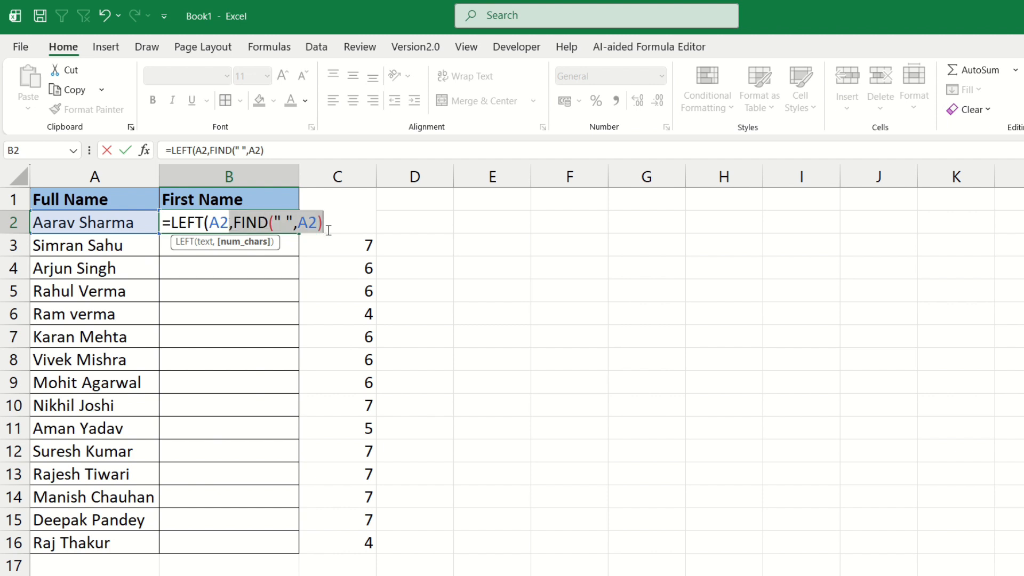
pyautogui.click(239, 221)
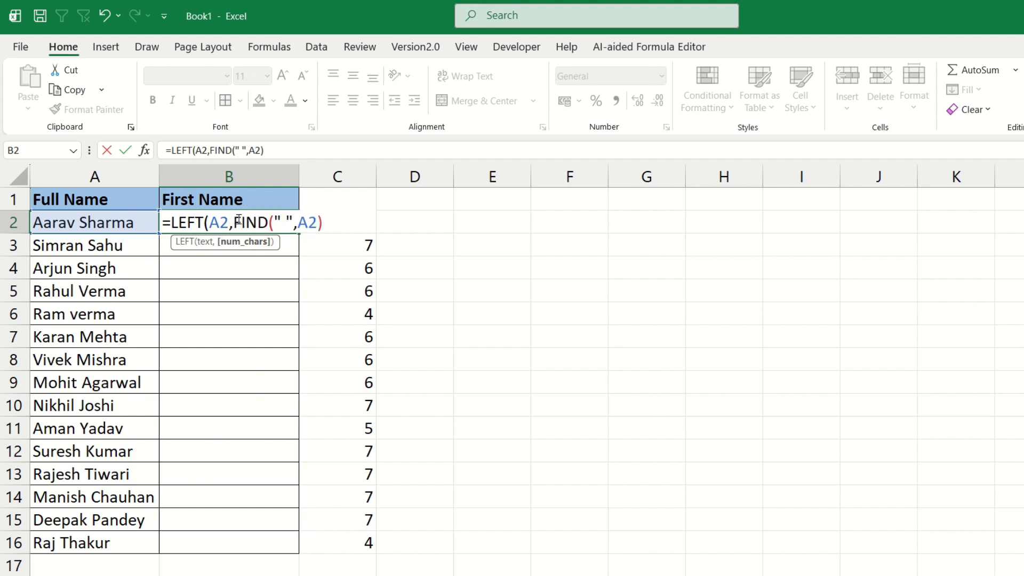
pyautogui.moveTo(238, 220); pyautogui.dragTo(343, 222)
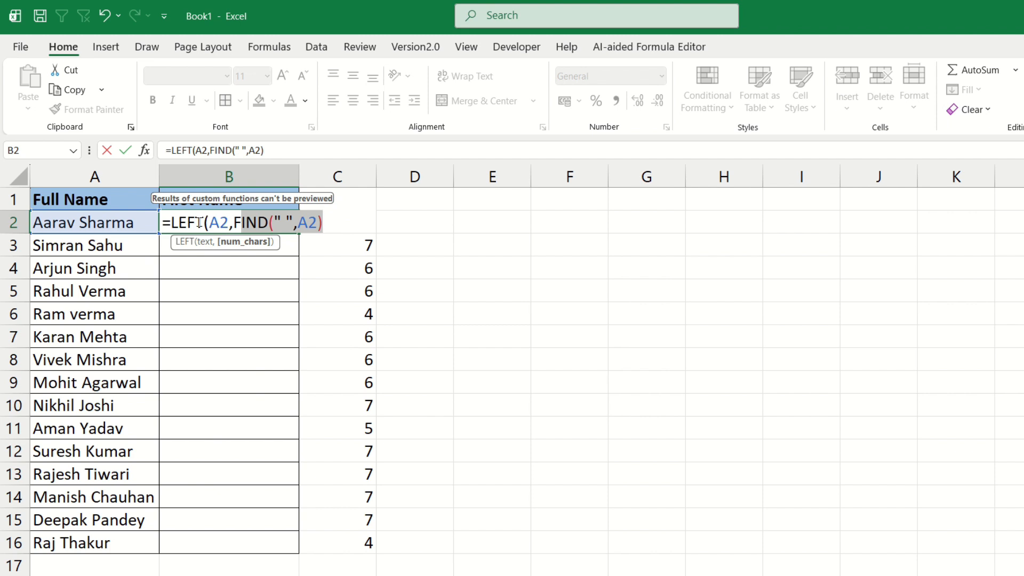
pyautogui.click(326, 224)
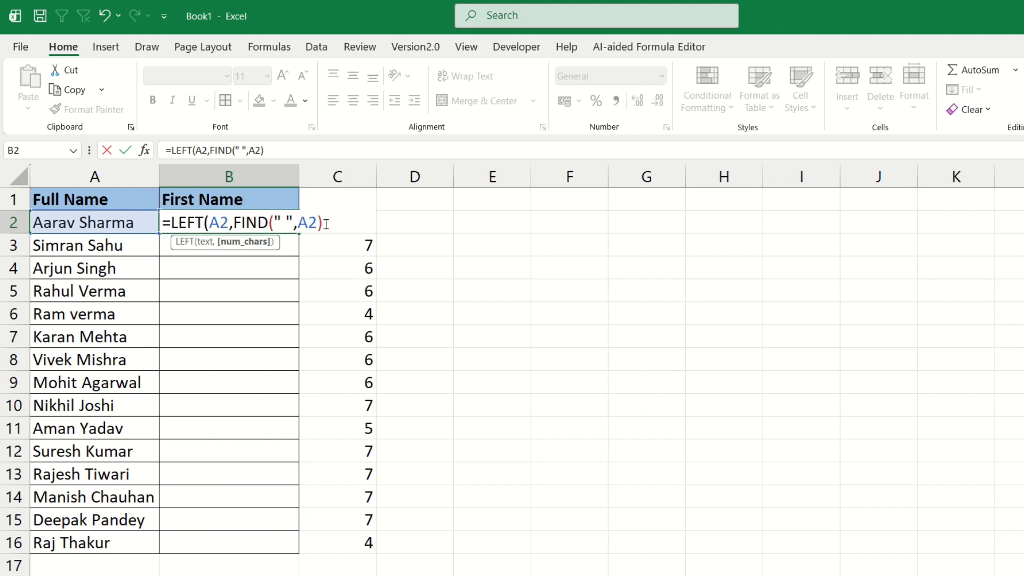
pyautogui.write(')')
pyautogui.write(')')
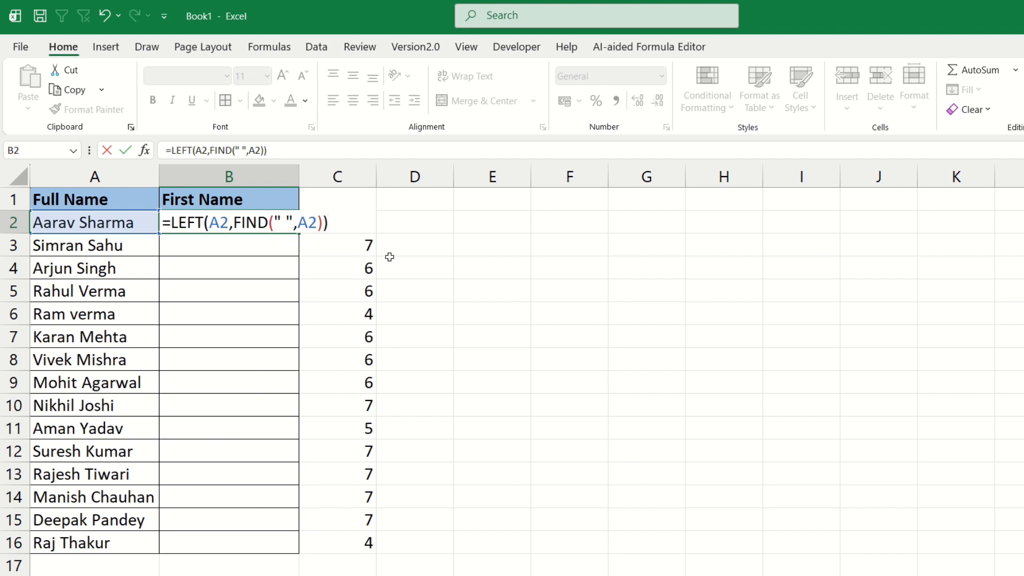
pyautogui.press('Return')
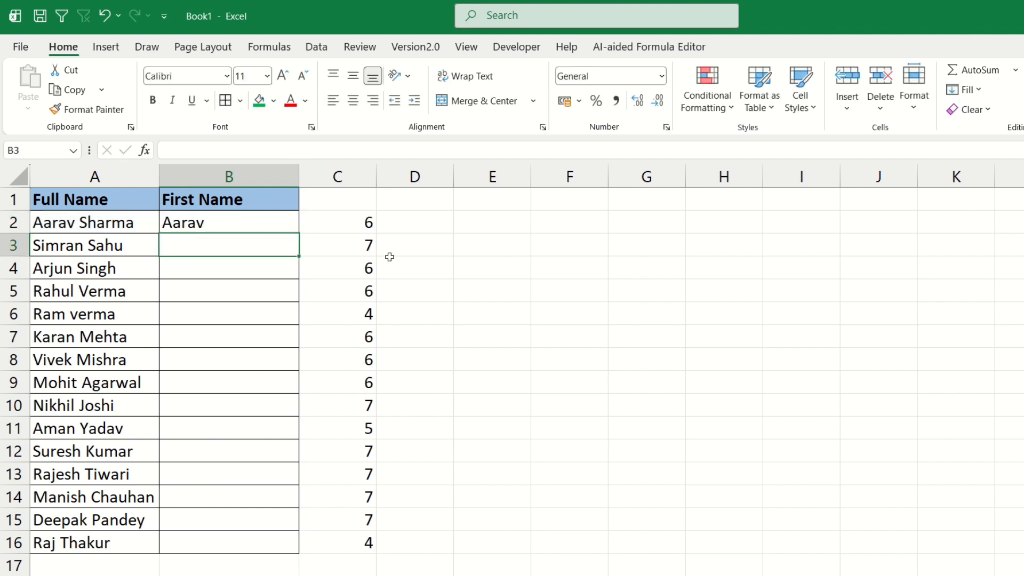
# Fill the combined LEFT and FIND formula from B2 down to B16 and check the copy in B13
pyautogui.click(253, 220)
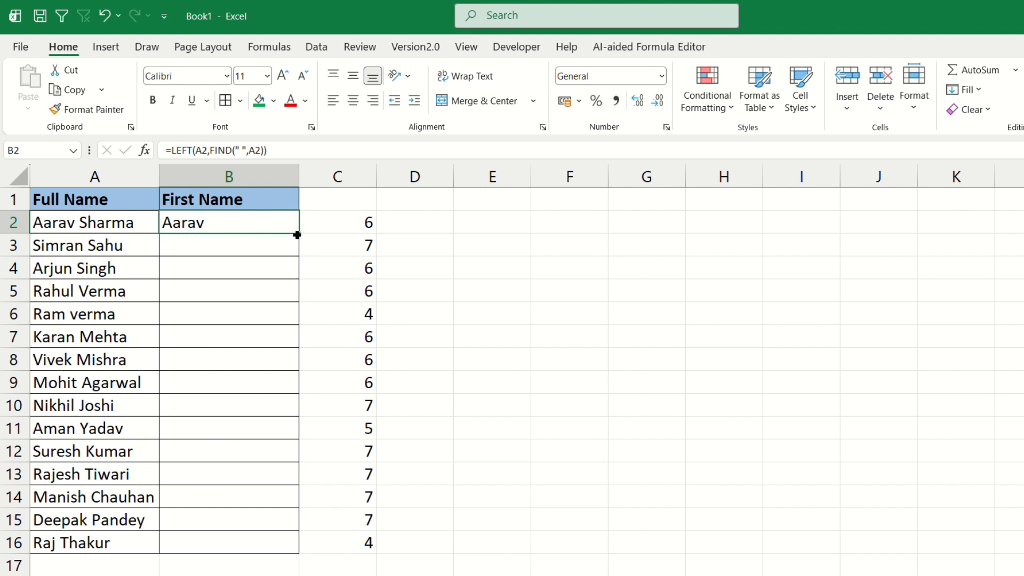
pyautogui.moveTo(297, 235); pyautogui.dragTo(288, 546)
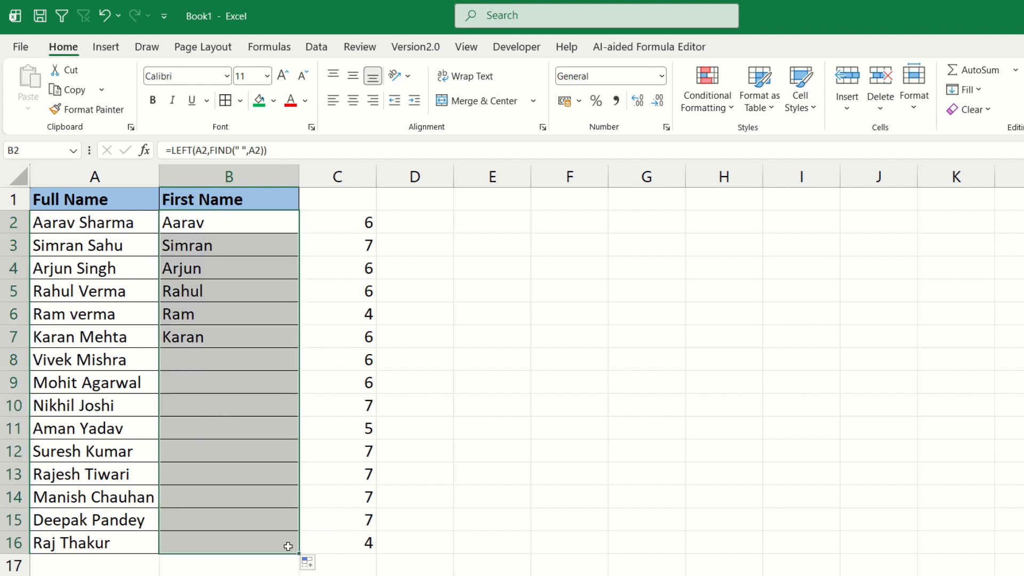
pyautogui.click(229, 475)
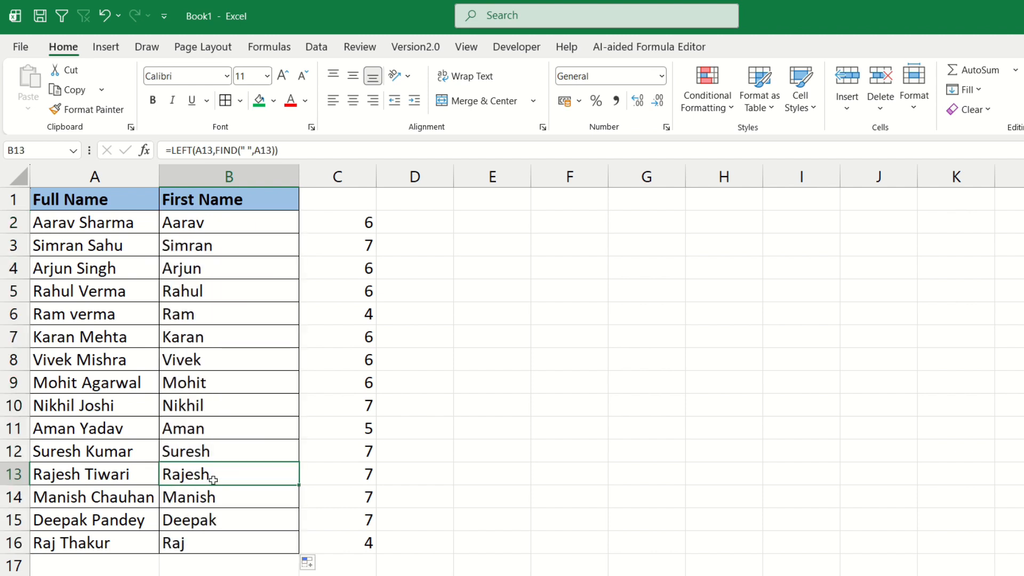
# Replace the full name in A16 with another first and last name and check the combined formula in B16
pyautogui.click(90, 540)
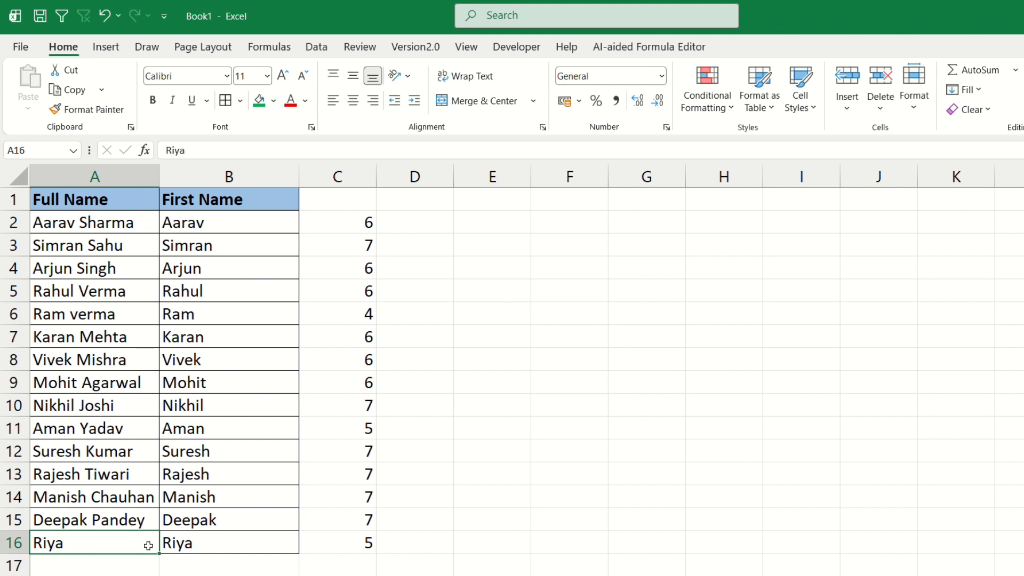
pyautogui.write('Rahul ')
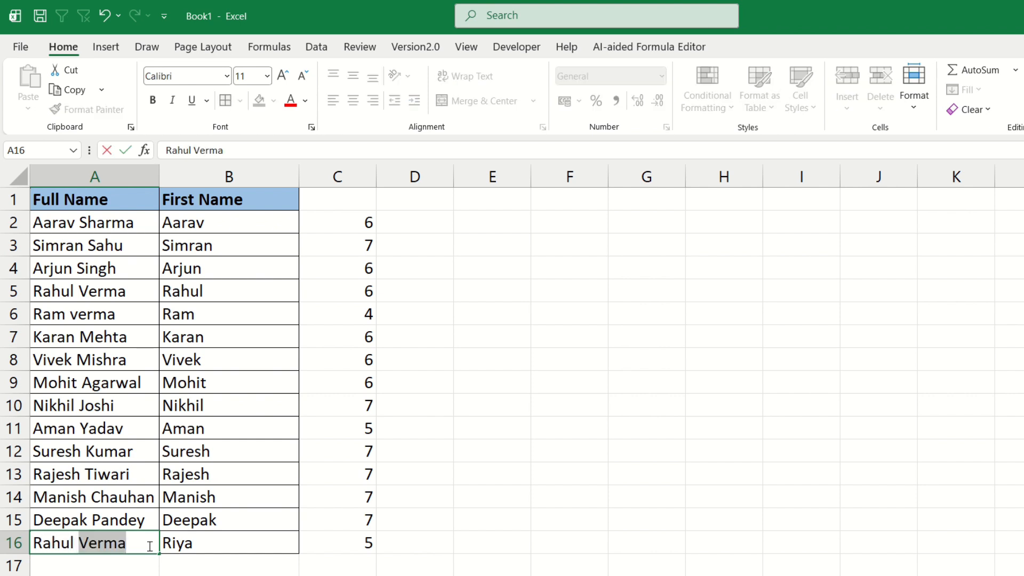
pyautogui.write('Jain')
pyautogui.press('Return')
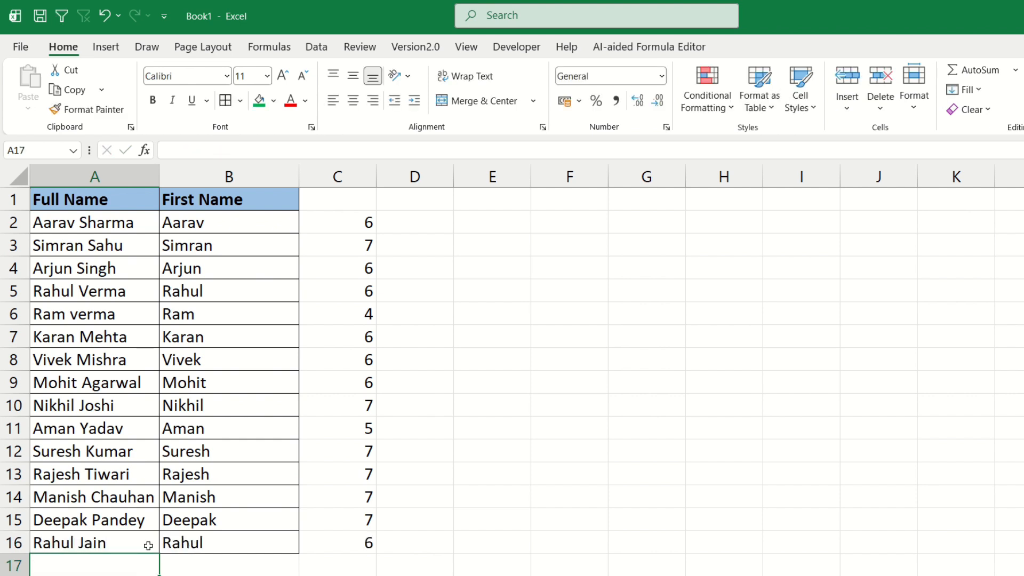
pyautogui.click(193, 551)
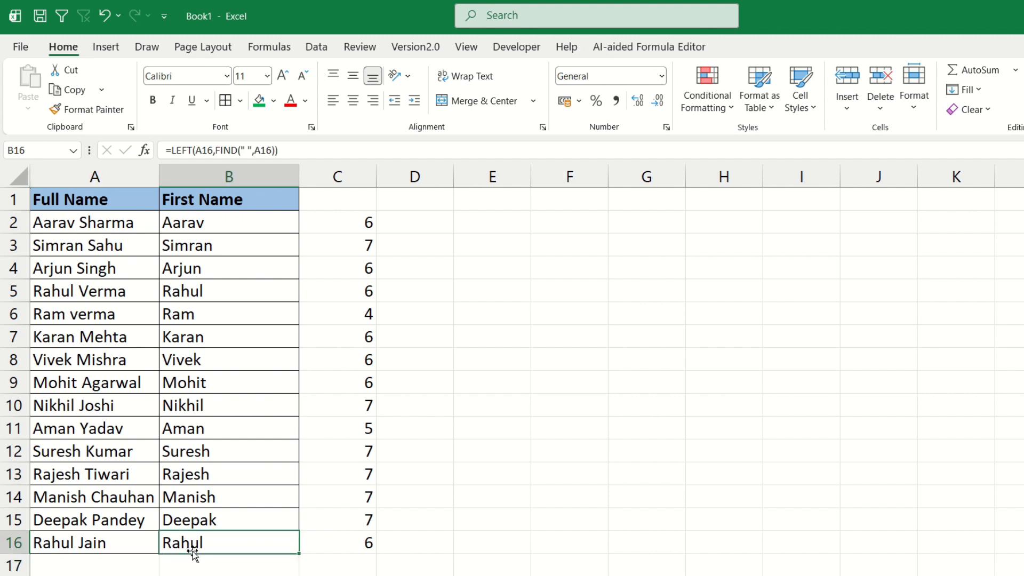
# Clear the helper FIND formulas with the space positions from C2:C16
pyautogui.moveTo(348, 220); pyautogui.dragTo(354, 560)
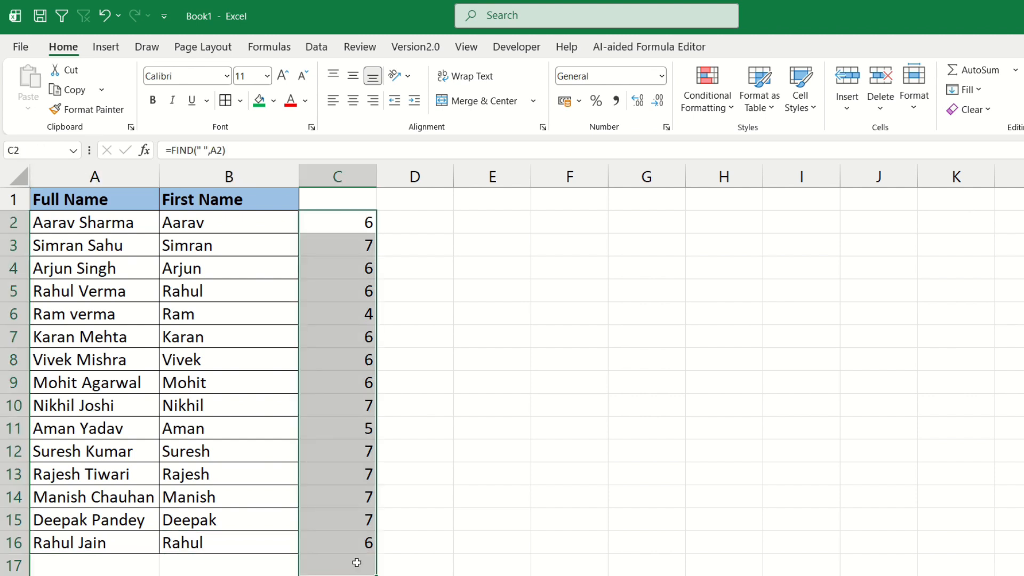
pyautogui.press('Delete')
pyautogui.click(366, 251)
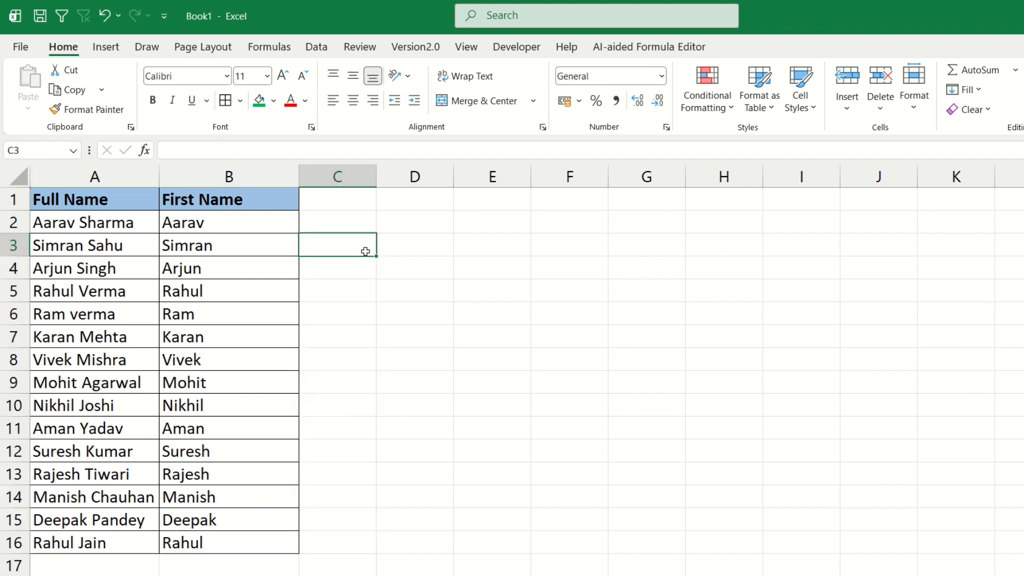
# Review the combined formula in B2, its source name in A2, and the extracted first names in B2:B16
pyautogui.click(280, 215)
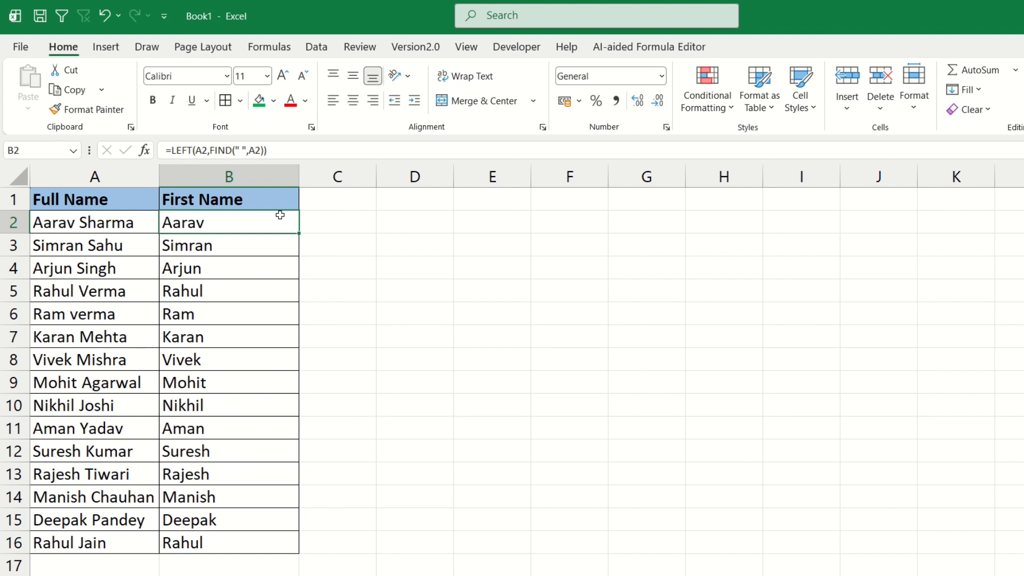
pyautogui.click(119, 232)
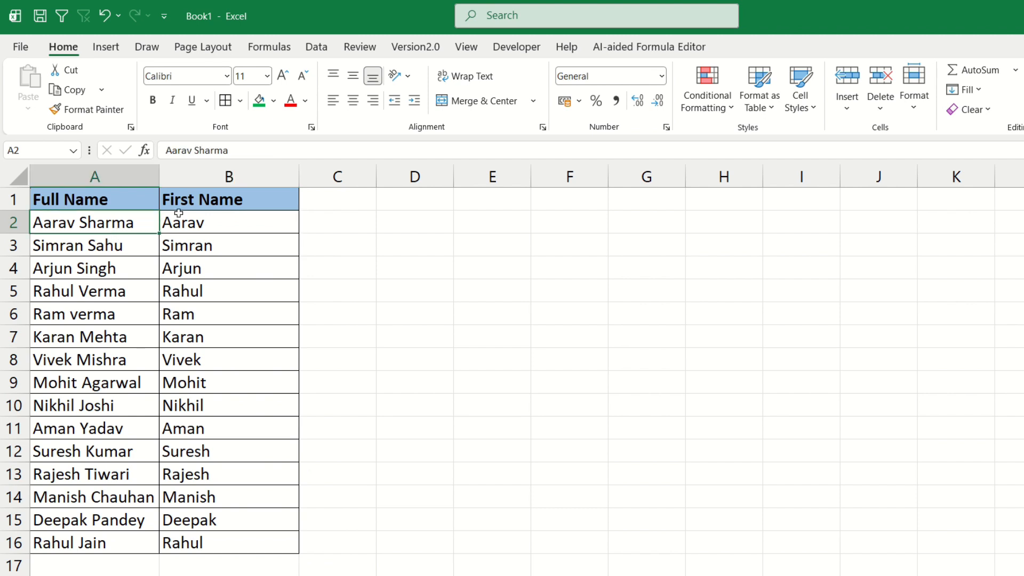
pyautogui.moveTo(178, 216); pyautogui.dragTo(206, 535)
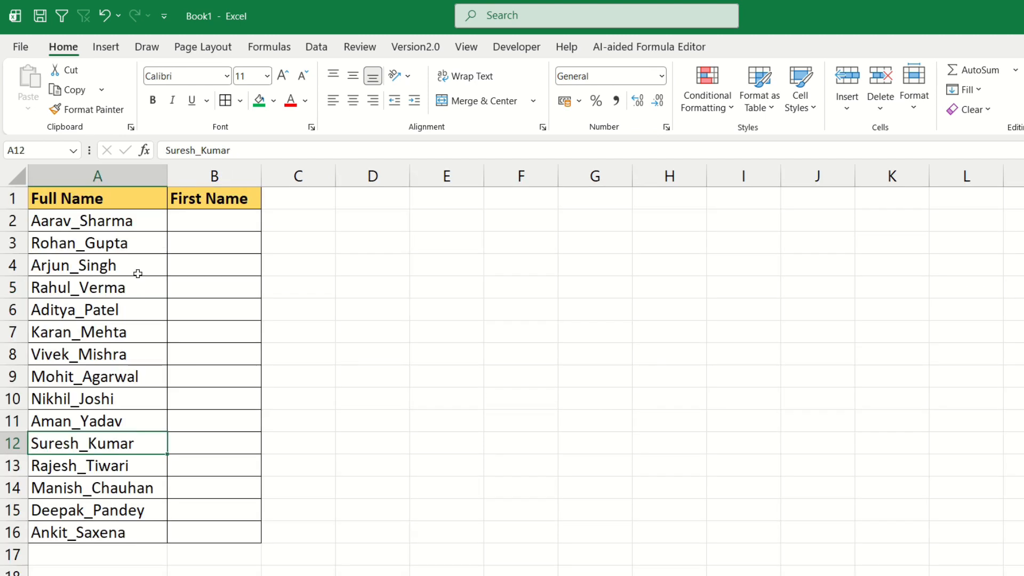
# Review the underscore-separated names in A2:A16 and start a LEFT formula in B2 with A2 as its text argument
pyautogui.moveTo(112, 221); pyautogui.dragTo(102, 529)
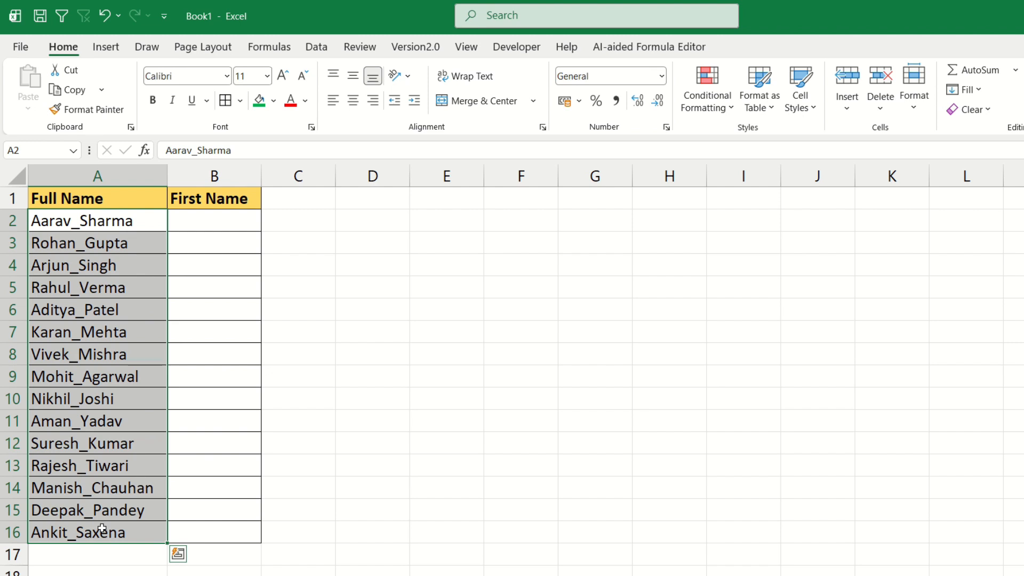
pyautogui.click(204, 224)
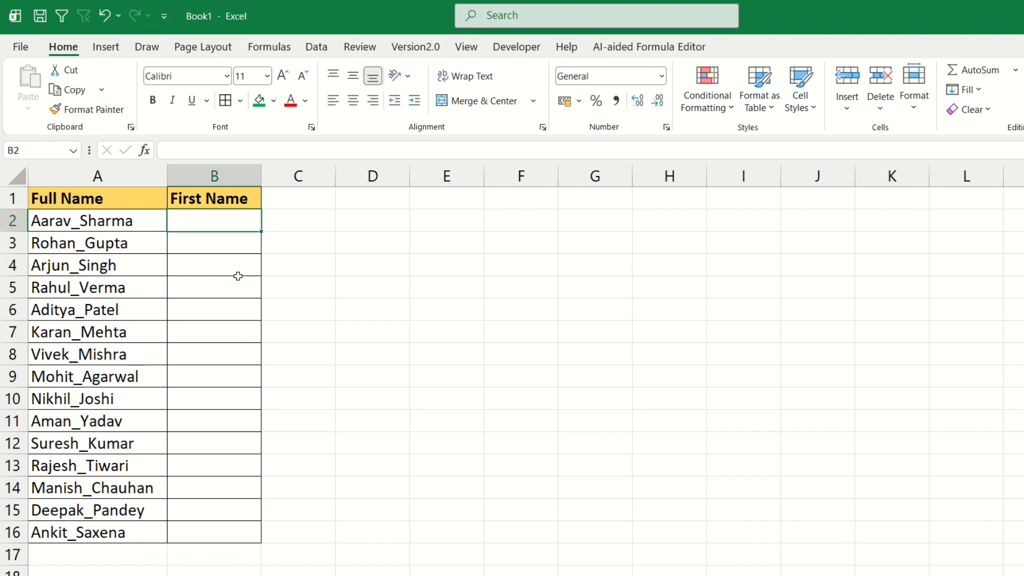
pyautogui.write('=le')
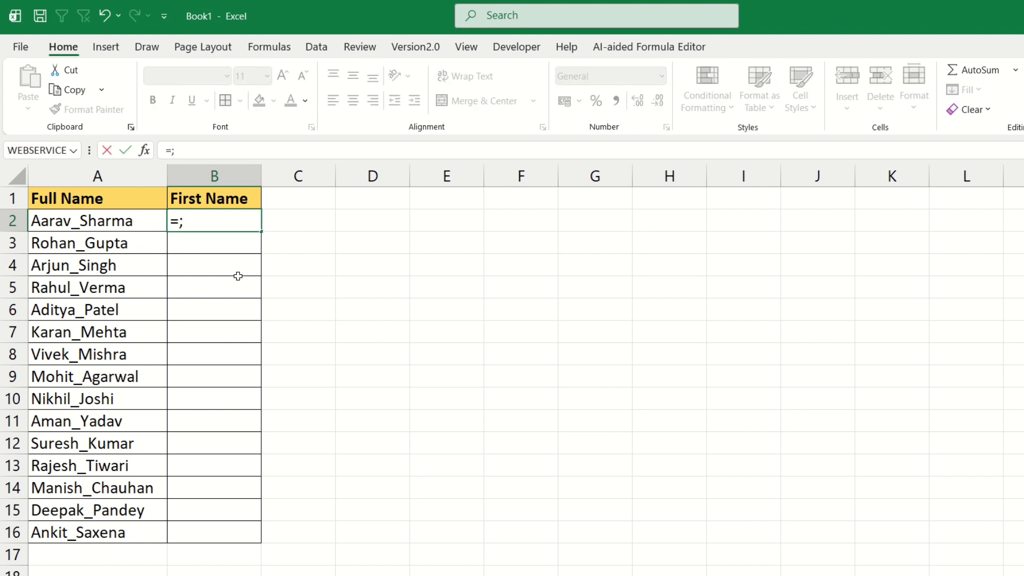
pyautogui.write('ft')
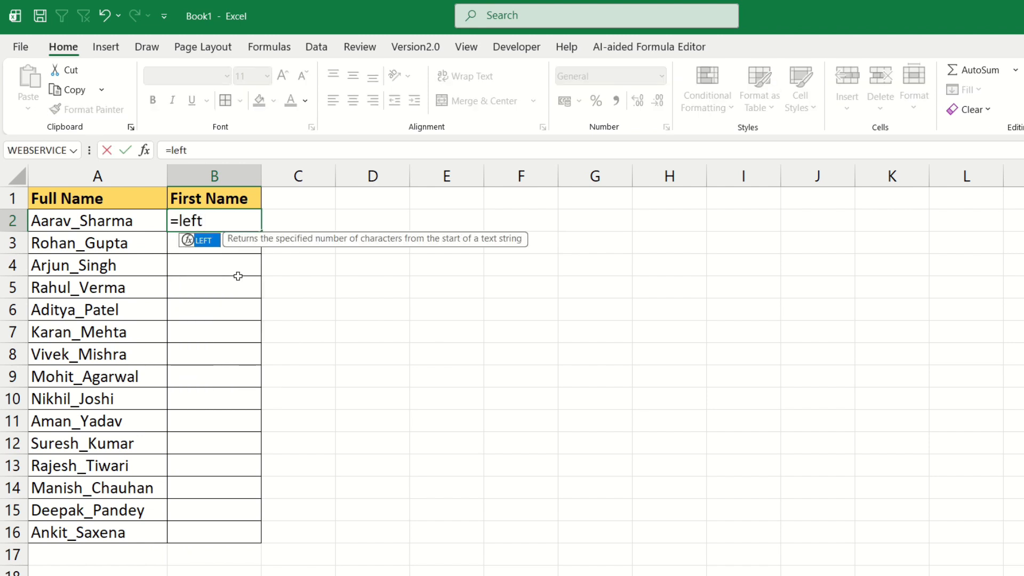
pyautogui.press('Tab')
pyautogui.click(124, 221)
# Complete the LEFT formula in B2 with a nested FIND for the underscore: =LEFT(A2,FIND("_",A2))
pyautogui.write(',fin')
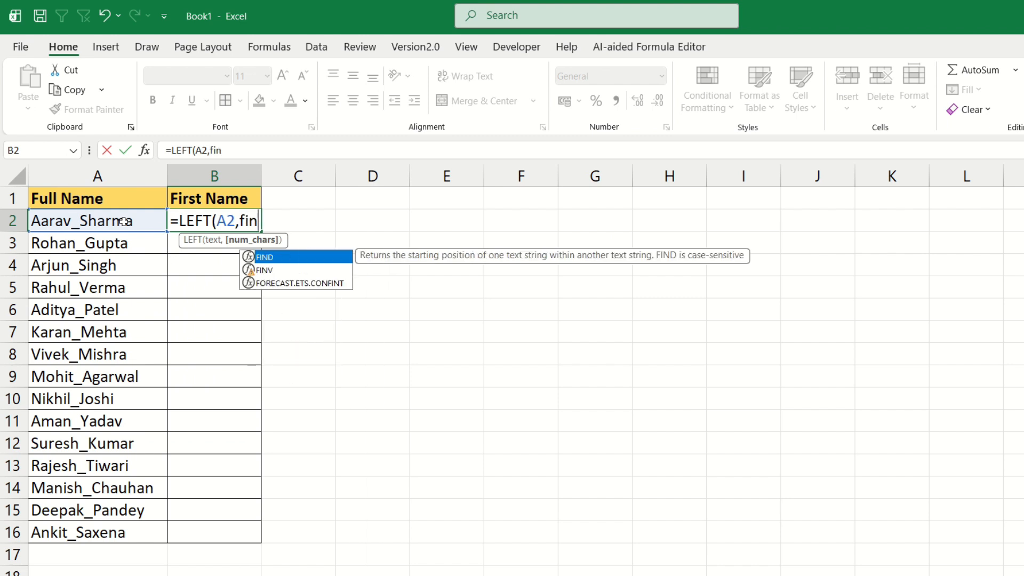
pyautogui.write('d')
pyautogui.press('Tab')
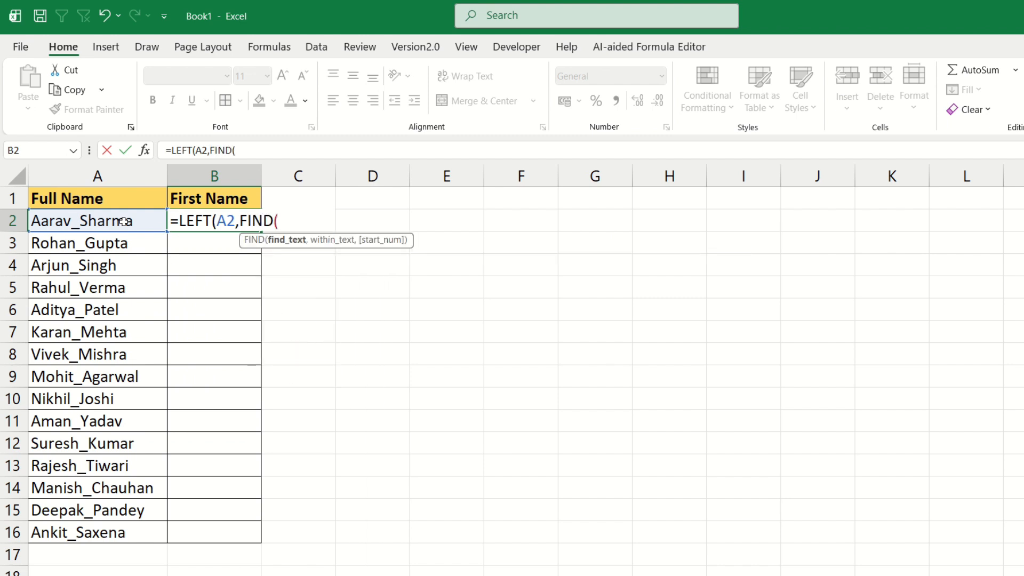
pyautogui.write('"')
pyautogui.write('_",')
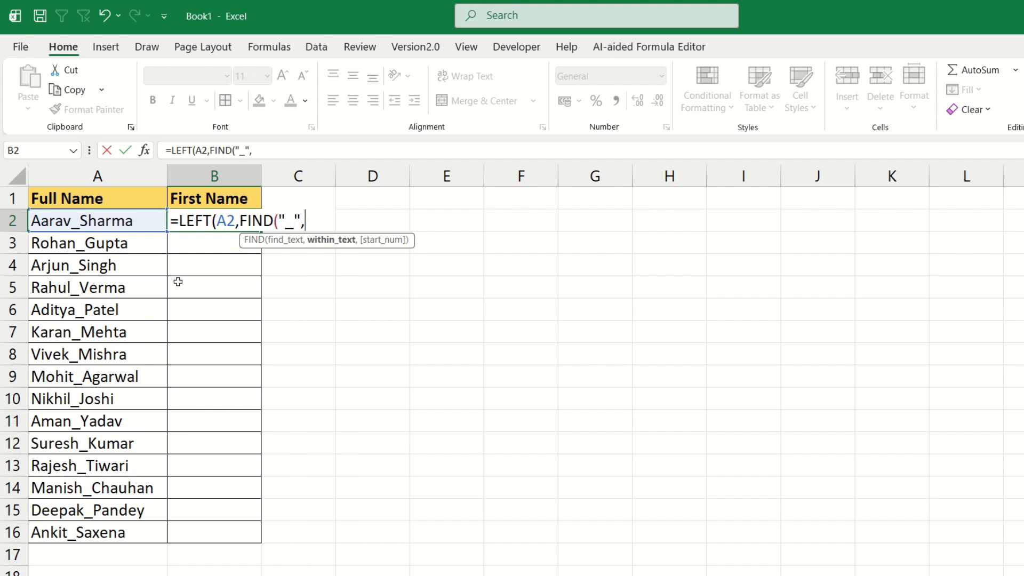
pyautogui.click(120, 221)
pyautogui.write('))')
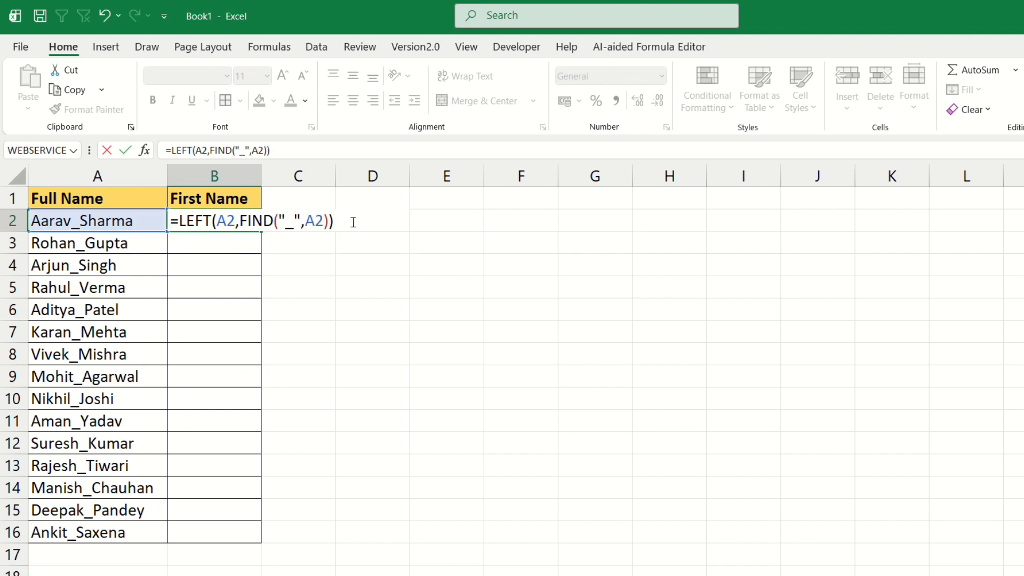
pyautogui.press('Return')
# Fill the LEFT and FIND formula from B2 down through B16 and review the extracted text
pyautogui.click(216, 227)
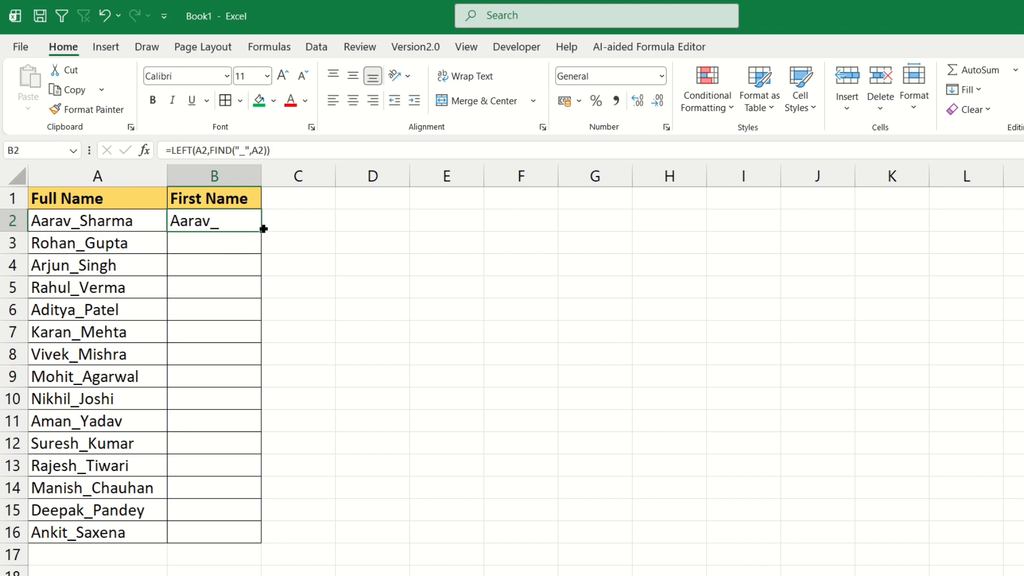
pyautogui.moveTo(263, 233); pyautogui.dragTo(257, 538)
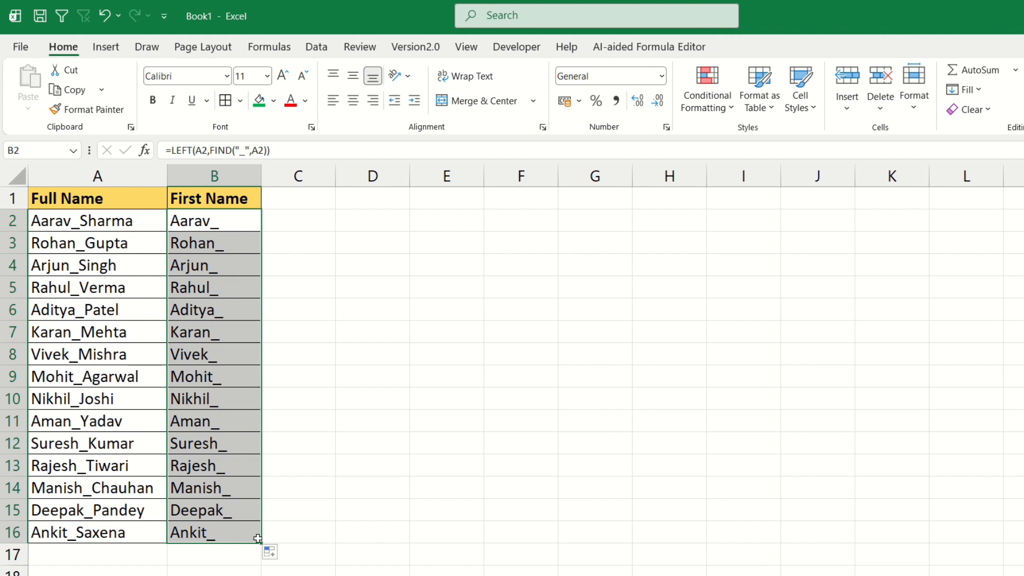
pyautogui.click(221, 441)
pyautogui.moveTo(203, 222); pyautogui.dragTo(210, 527)
pyautogui.click(223, 222)
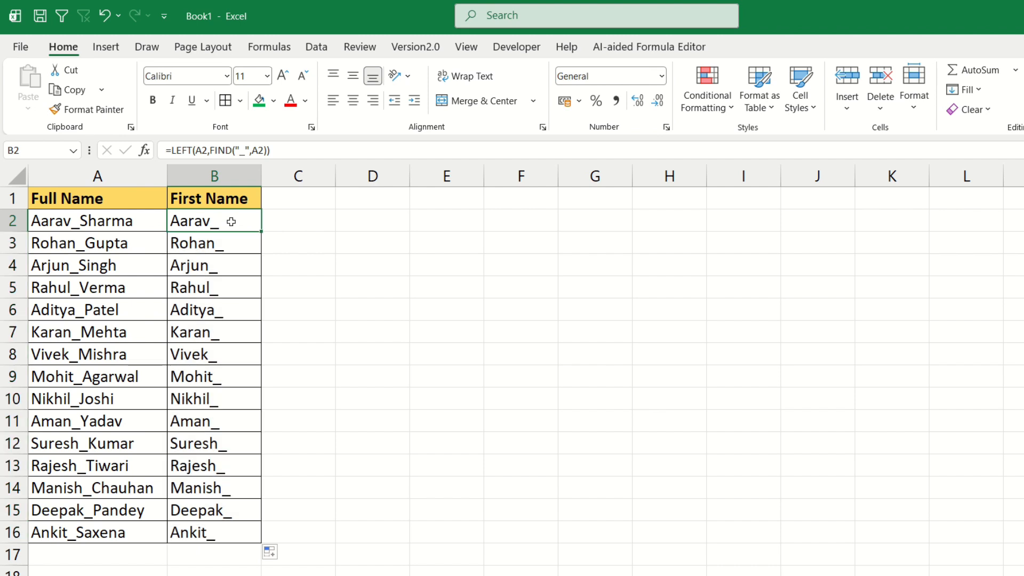
pyautogui.click(222, 260)
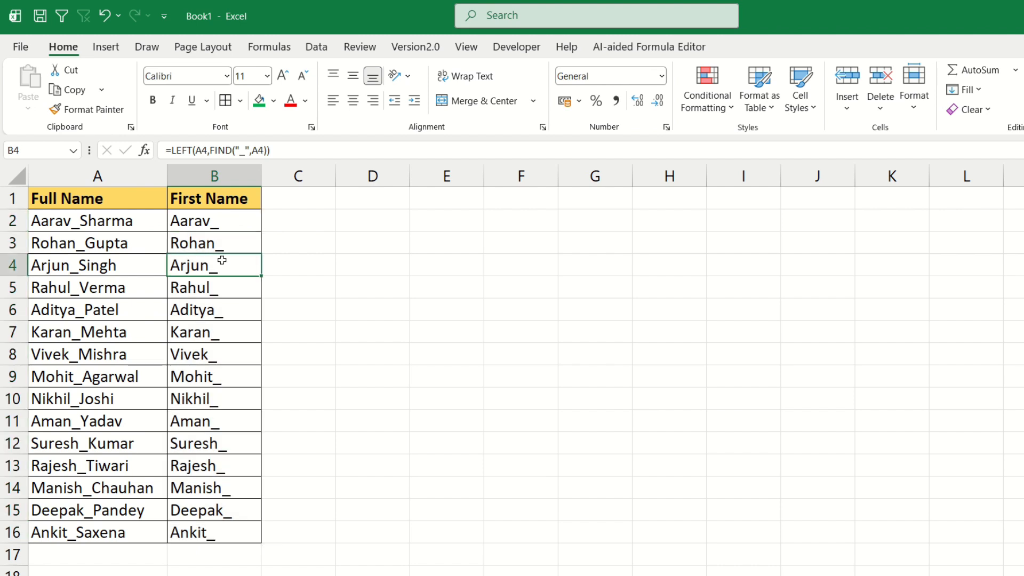
# Subtract 1 from the FIND result in B2 so the formula is =LEFT(A2,FIND("_",A2)-1)
pyautogui.doubleClick(219, 220)
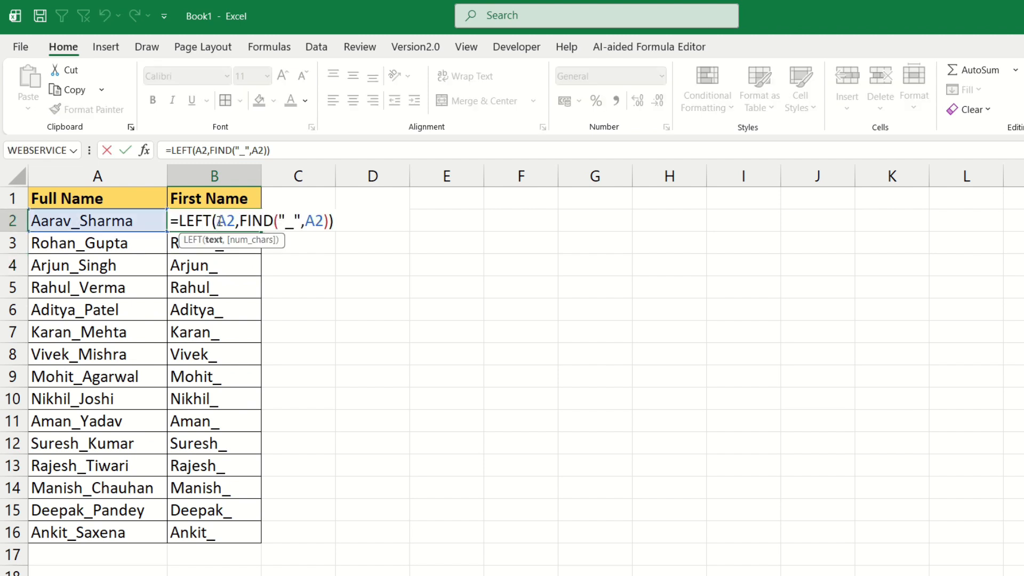
pyautogui.doubleClick(243, 221)
pyautogui.moveTo(242, 221); pyautogui.dragTo(330, 222)
pyautogui.click(330, 222)
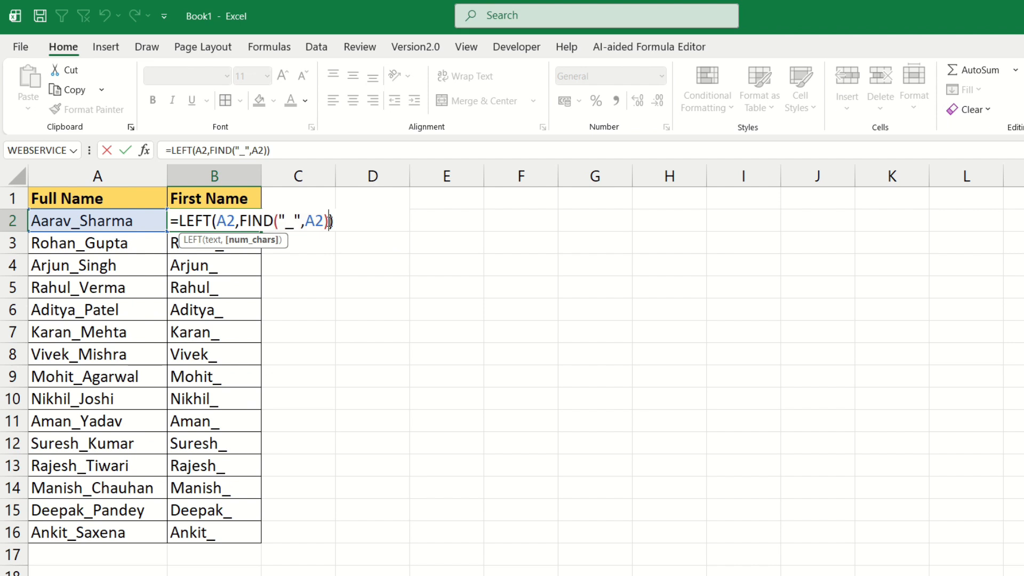
pyautogui.write('-1')
pyautogui.press('Return')
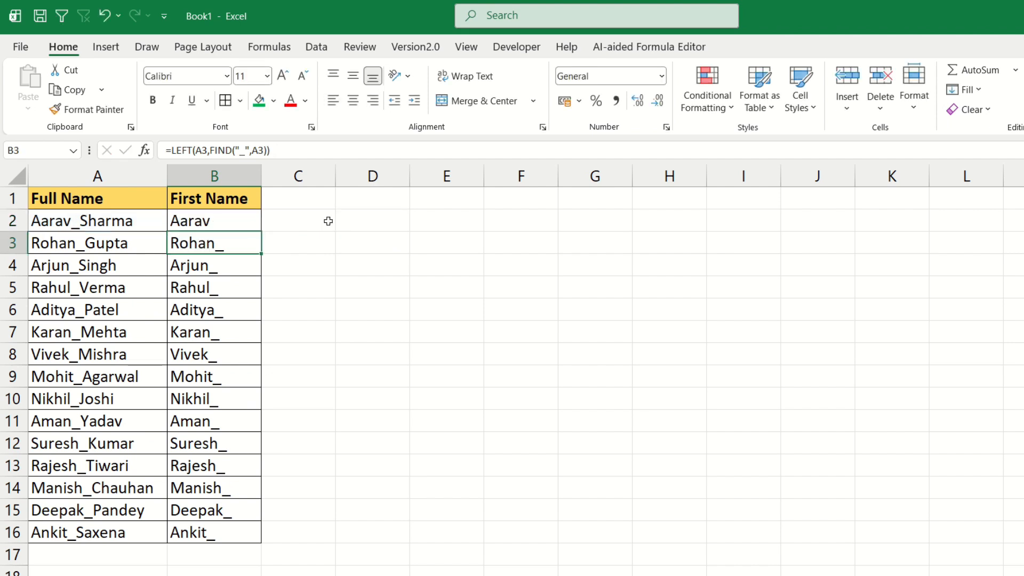
# Fill the corrected formula from B2 down through B16 and check the extracted first names
pyautogui.click(240, 223)
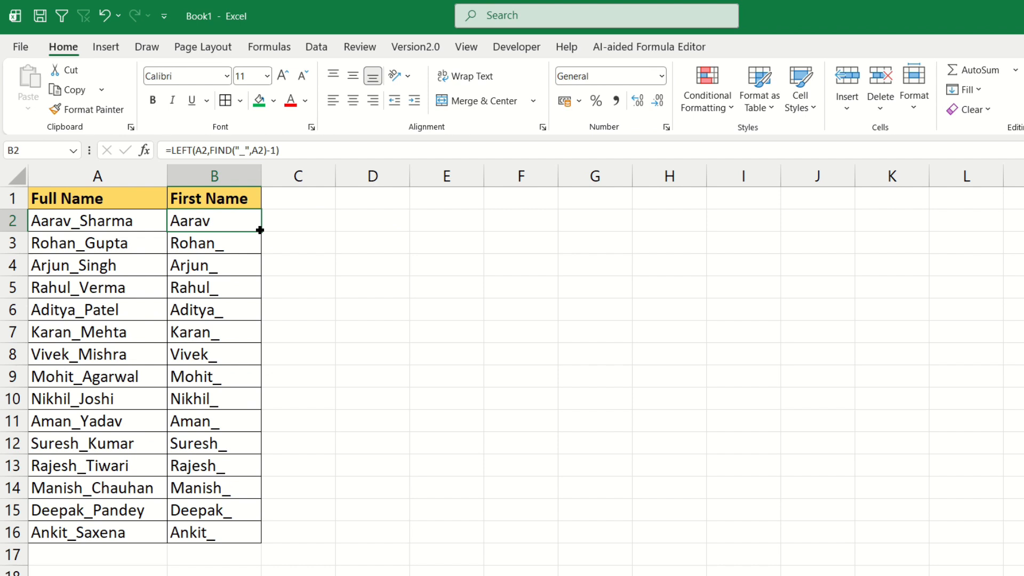
pyautogui.moveTo(259, 230); pyautogui.dragTo(252, 553)
pyautogui.click(213, 383)
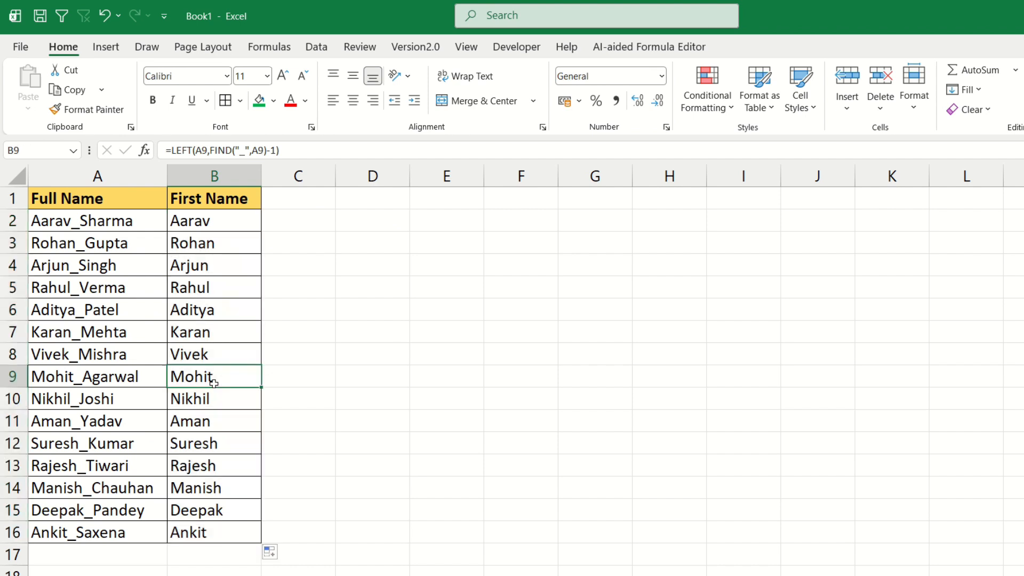
pyautogui.click(211, 329)
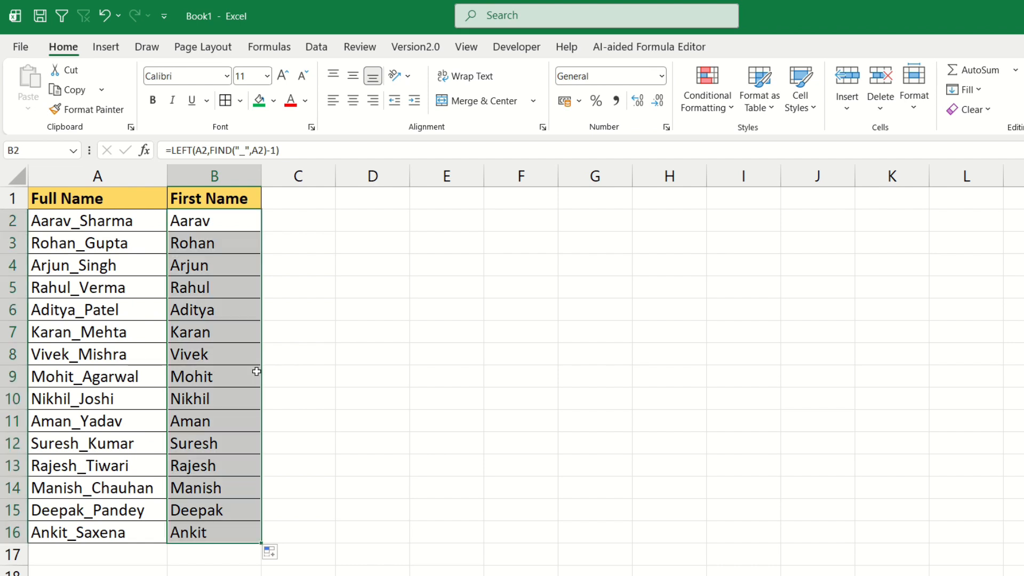
pyautogui.click(257, 369)
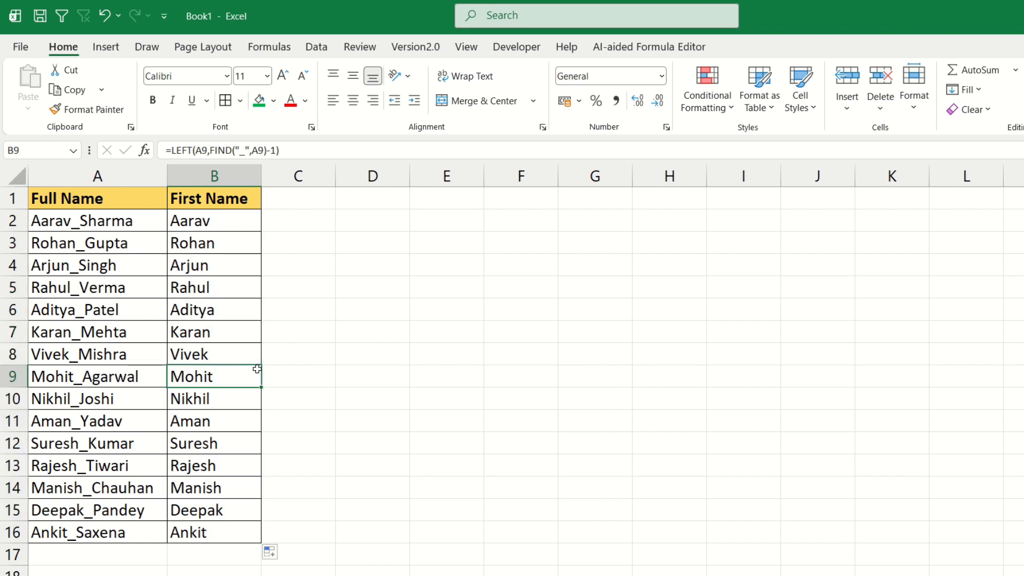
pyautogui.click(341, 229)
pyautogui.click(327, 238)
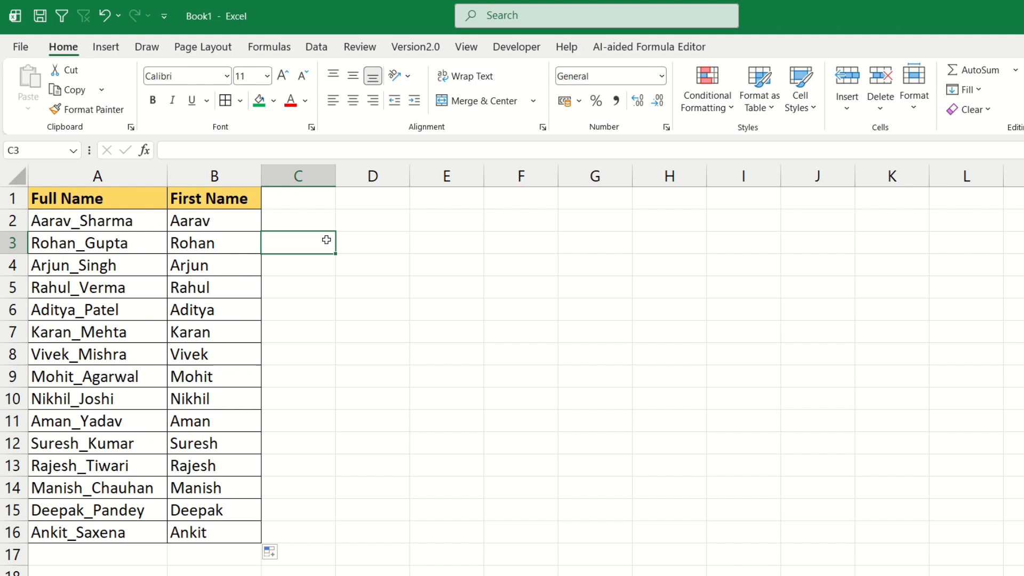
# Enter the helper formula =FIND("_",A2) in D2 to get the underscore's position
pyautogui.click(361, 218)
pyautogui.write('=find')
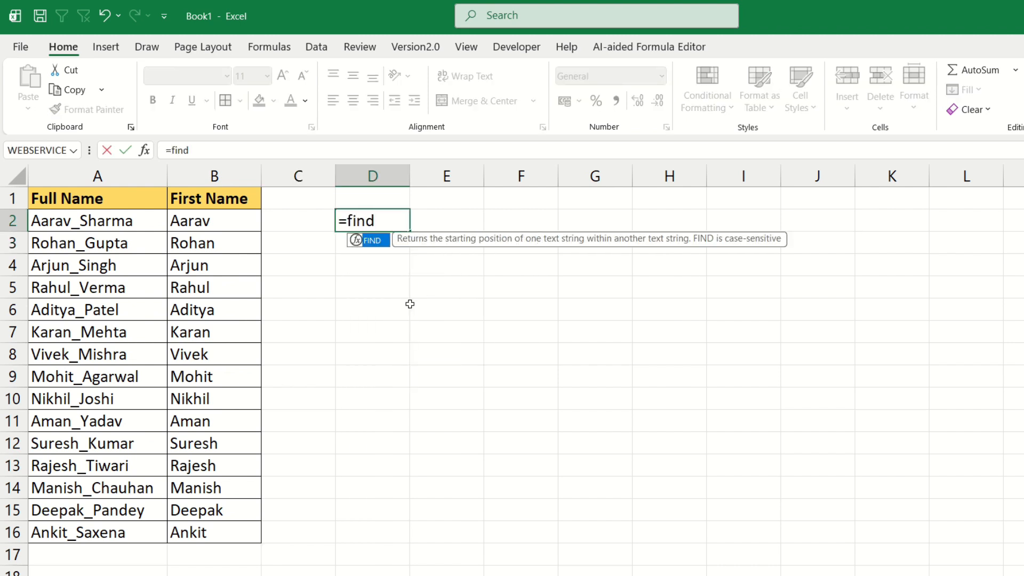
pyautogui.press('Tab')
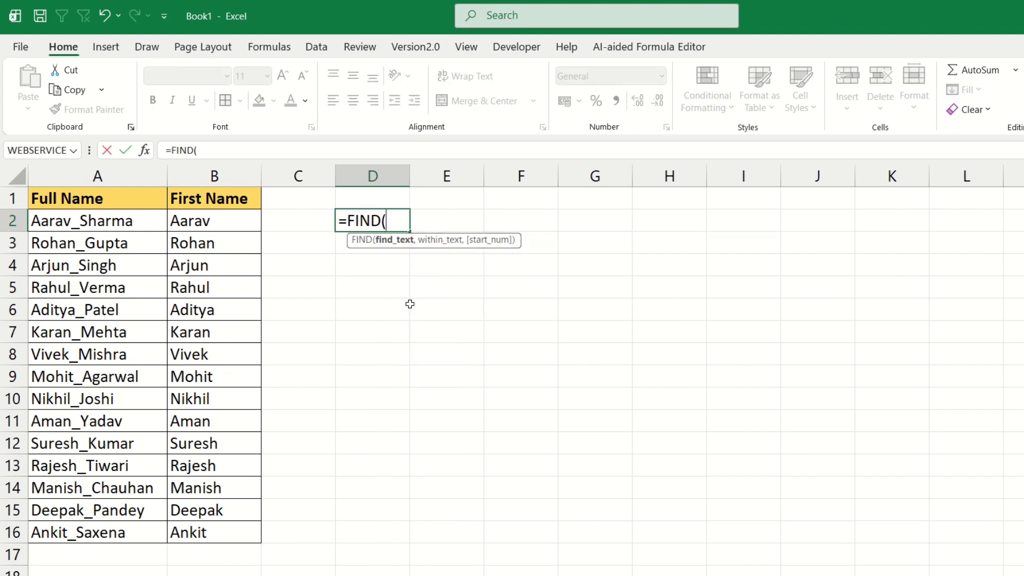
pyautogui.write('"_",')
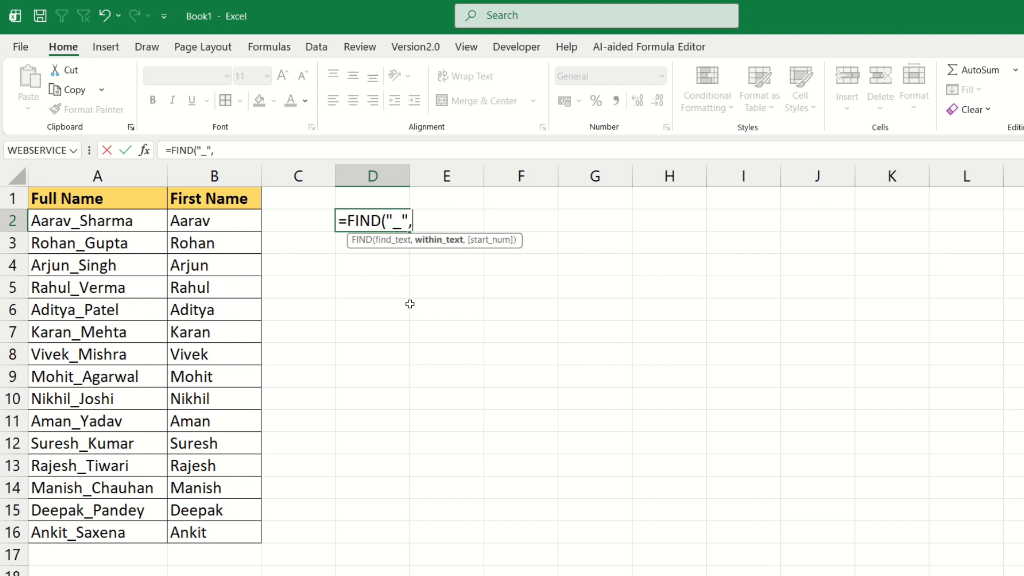
pyautogui.click(89, 219)
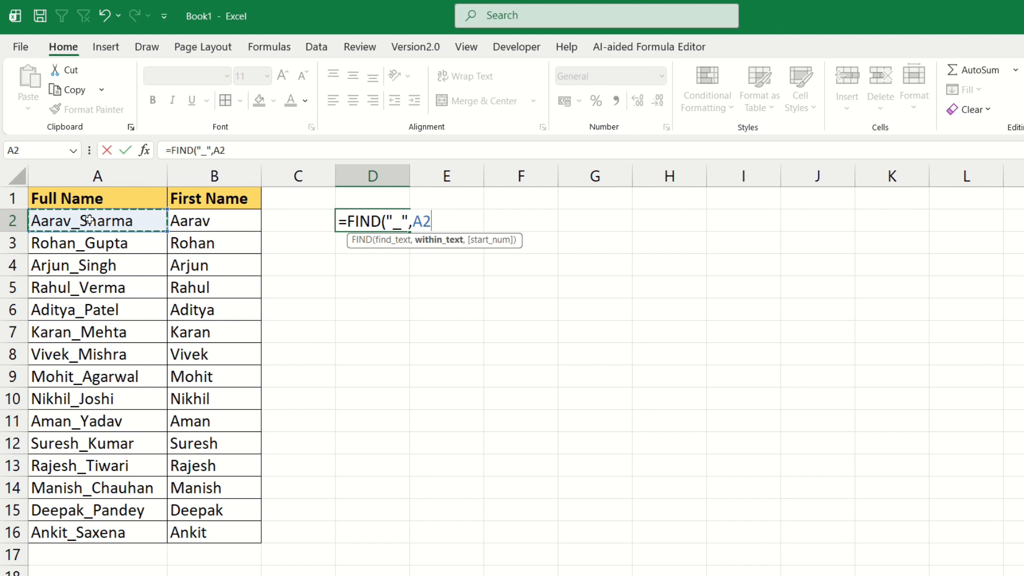
pyautogui.write(')')
pyautogui.press('Return')
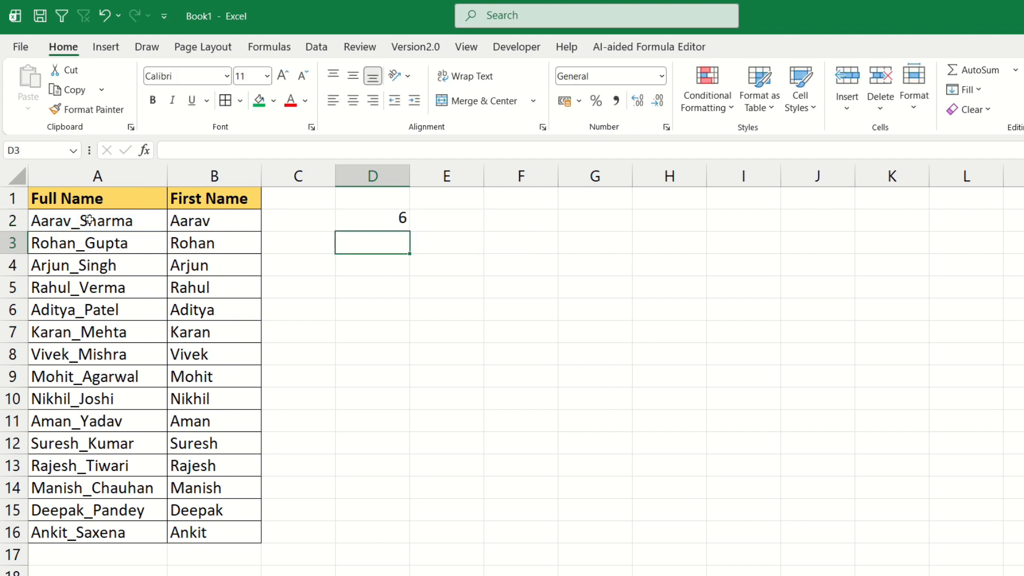
# Extend the helper formula in D2 to =FIND("_",A2)-1 and fill it down through D16
pyautogui.click(359, 228)
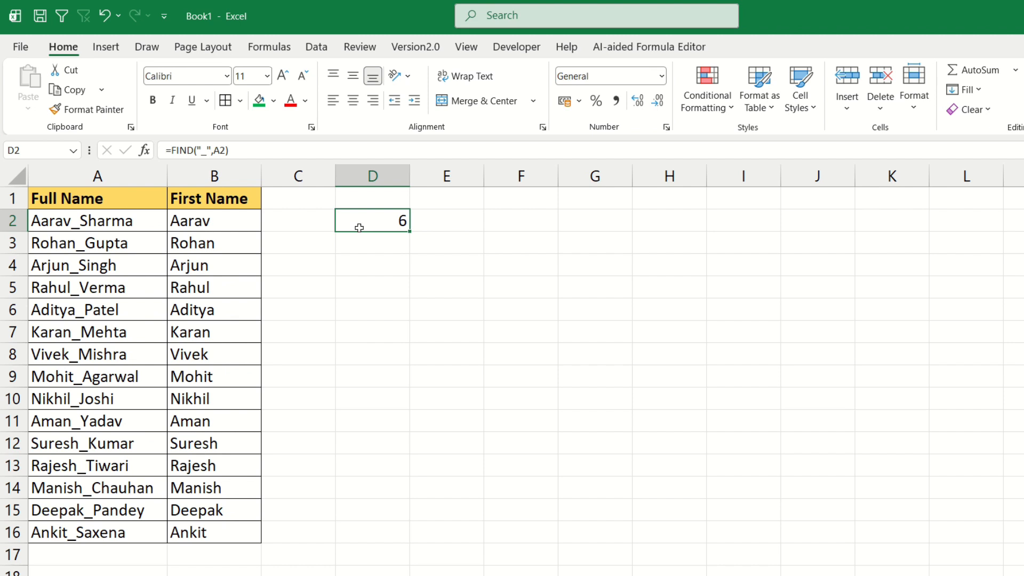
pyautogui.click(209, 221)
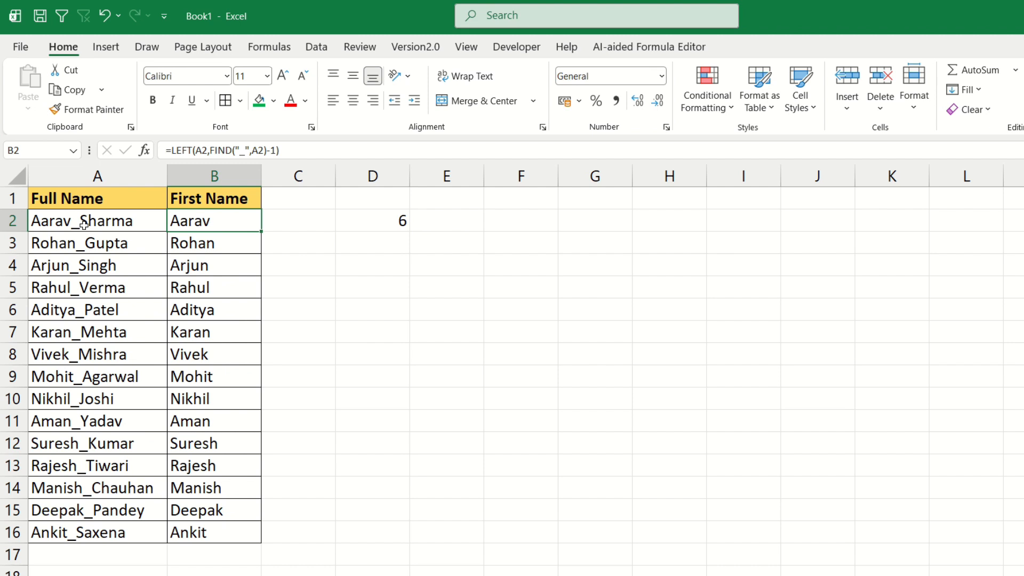
pyautogui.click(385, 224)
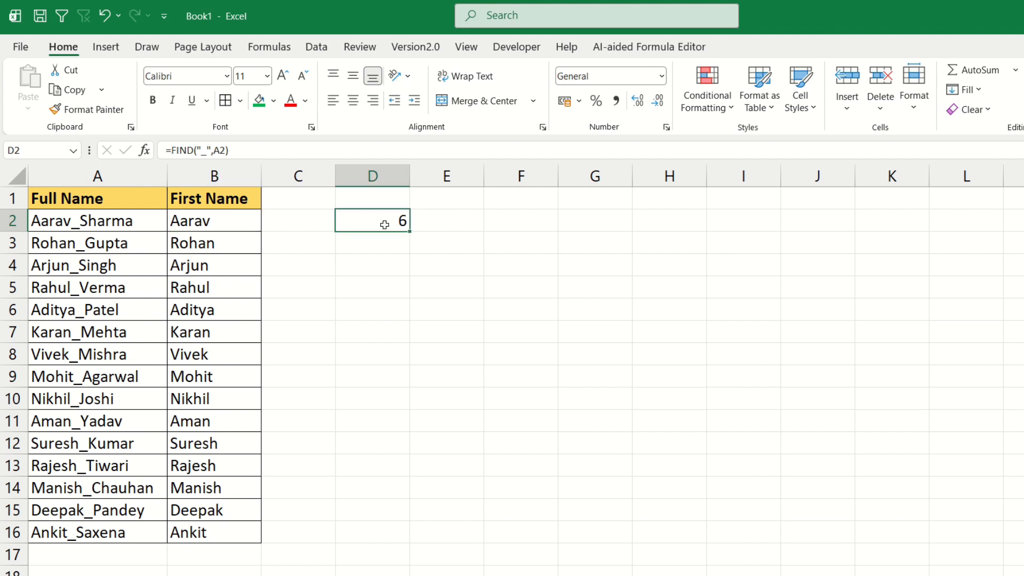
pyautogui.click(368, 244)
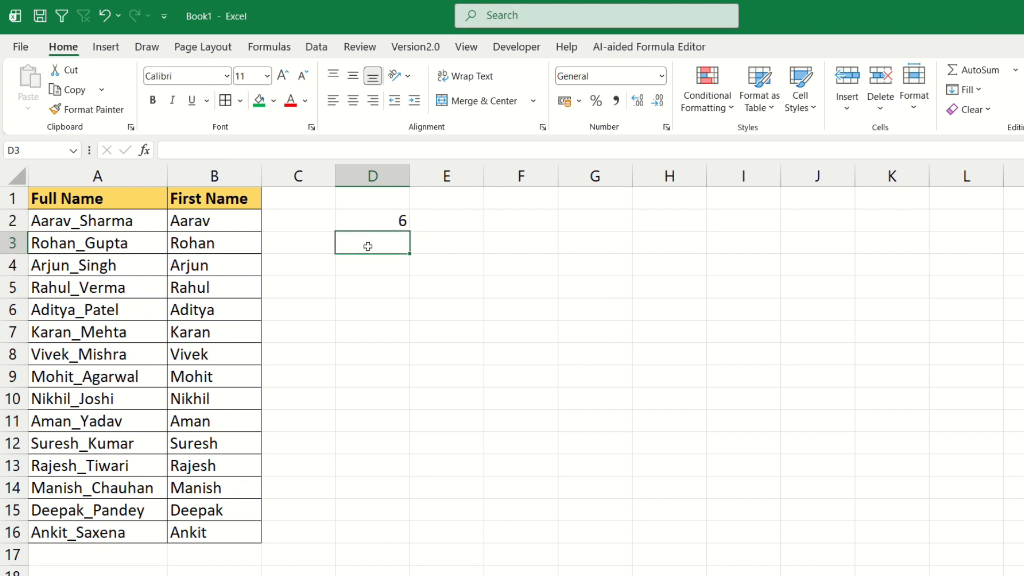
pyautogui.click(354, 222)
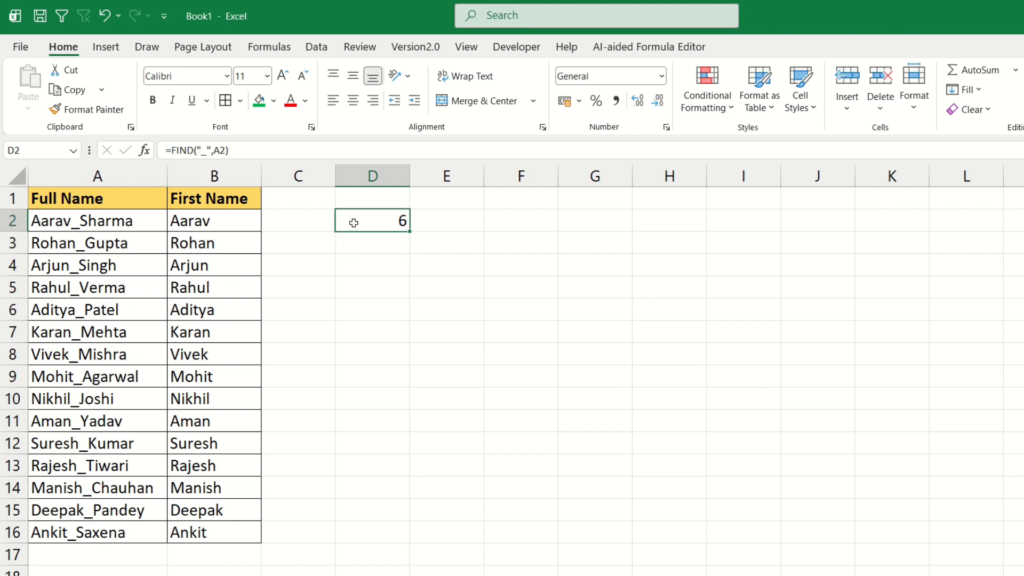
pyautogui.doubleClick(381, 223)
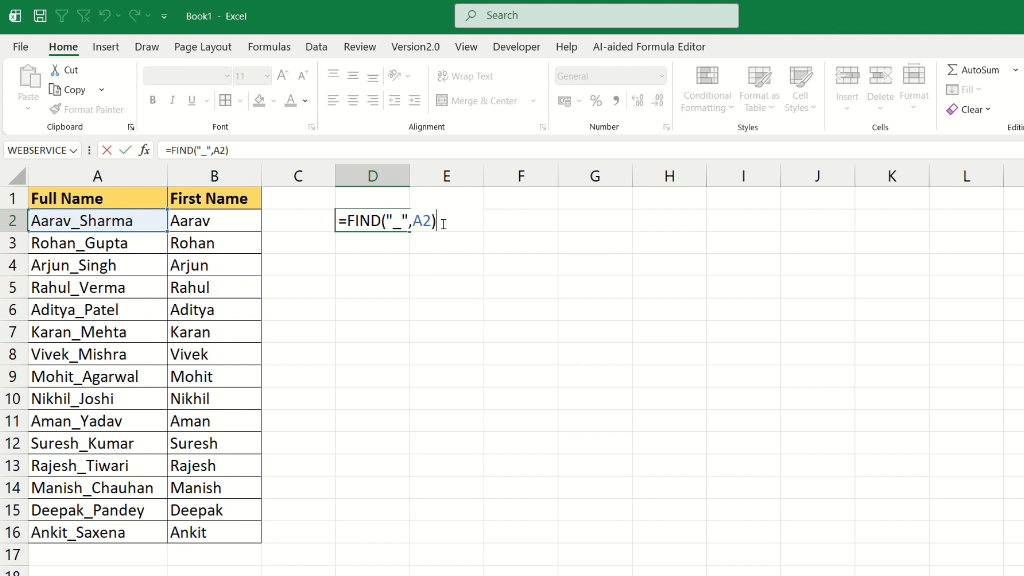
pyautogui.write('-1')
pyautogui.press('Return')
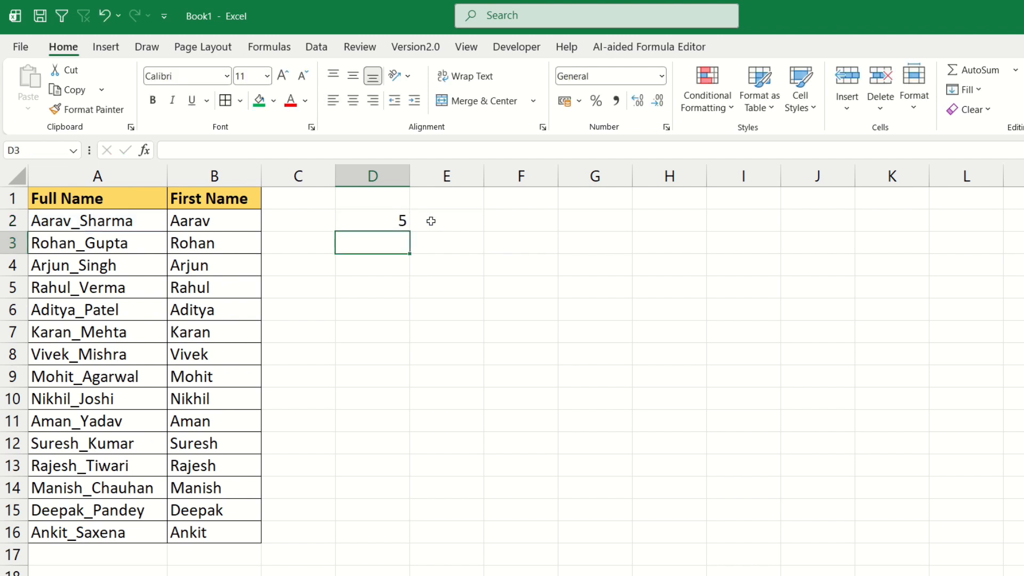
pyautogui.click(381, 223)
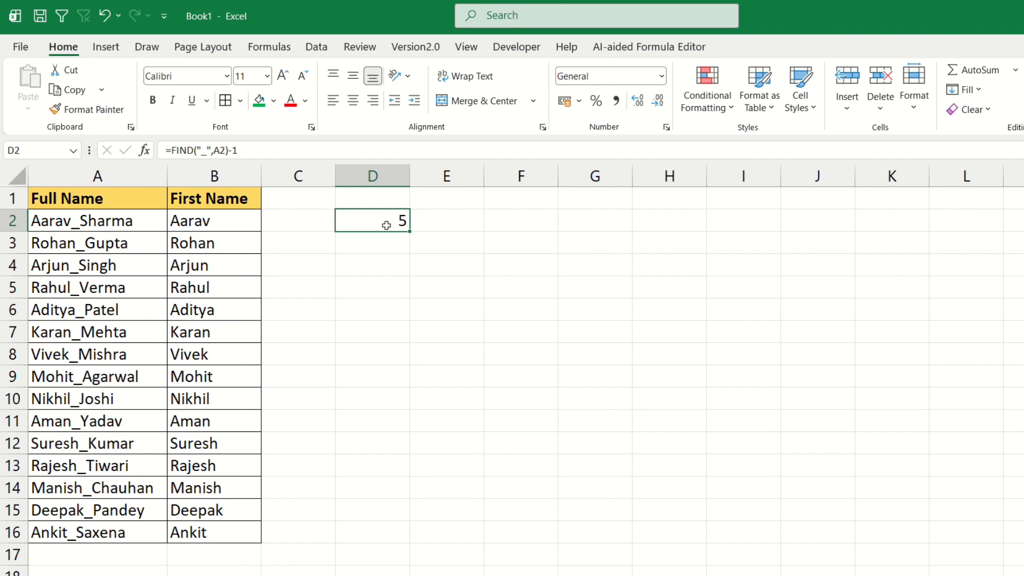
pyautogui.moveTo(409, 230); pyautogui.dragTo(416, 535)
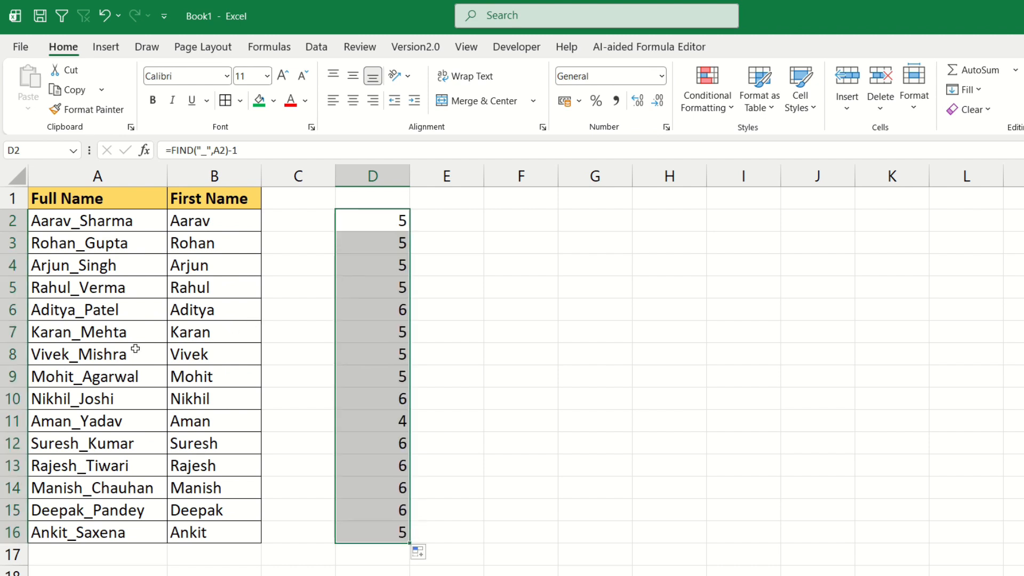
# Replace the full name in A16 with another underscore-separated first and last name and check the helper formula in D16
pyautogui.click(80, 528)
pyautogui.press('Delete')
pyautogui.write('Raj')
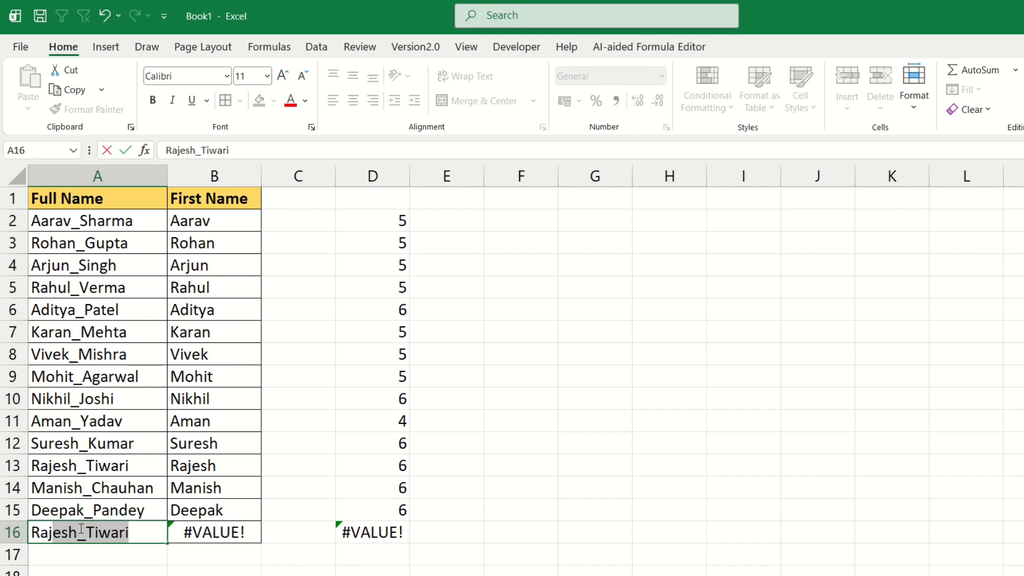
pyautogui.write('_Verma')
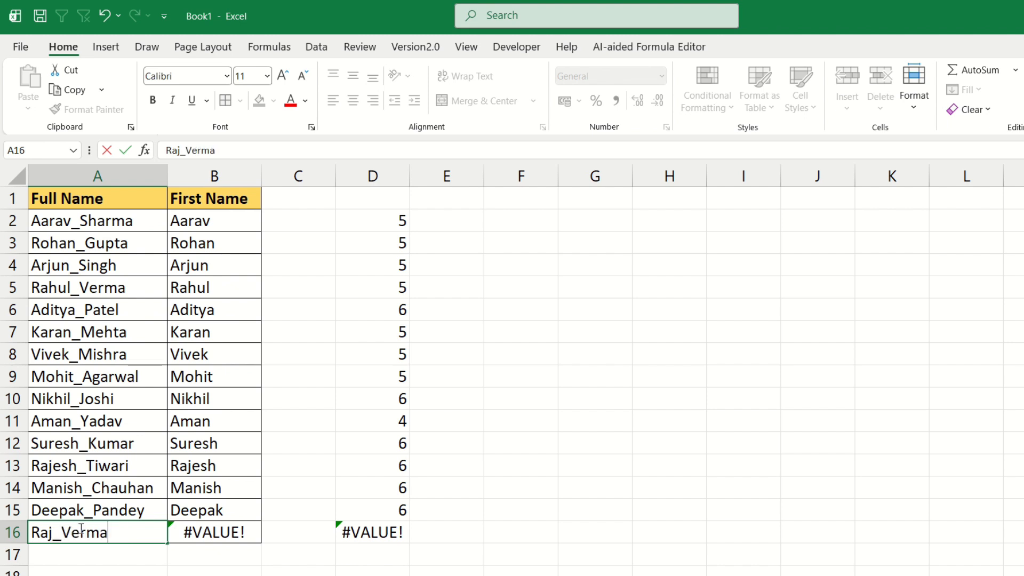
pyautogui.click(368, 531)
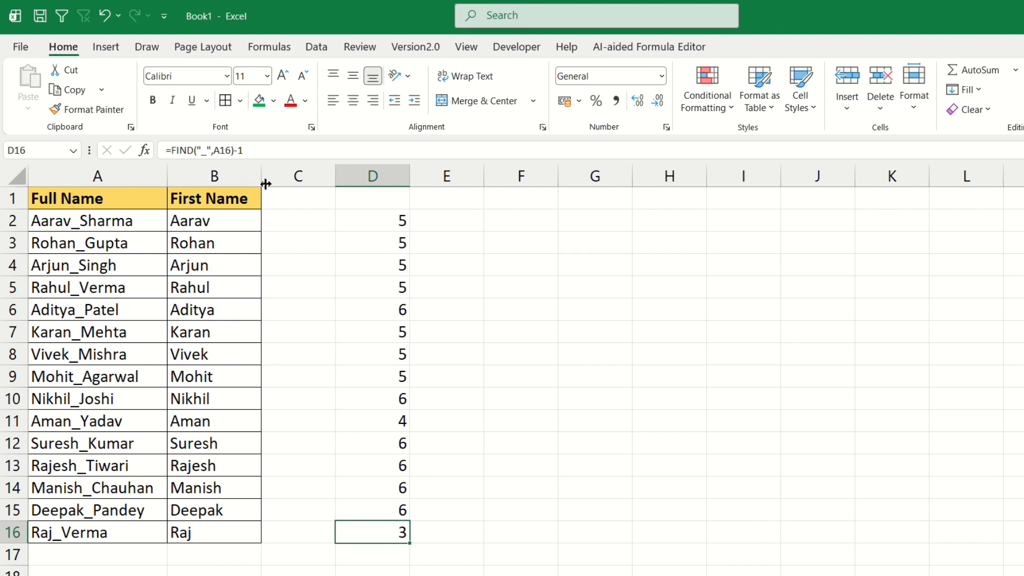
pyautogui.doubleClick(390, 532)
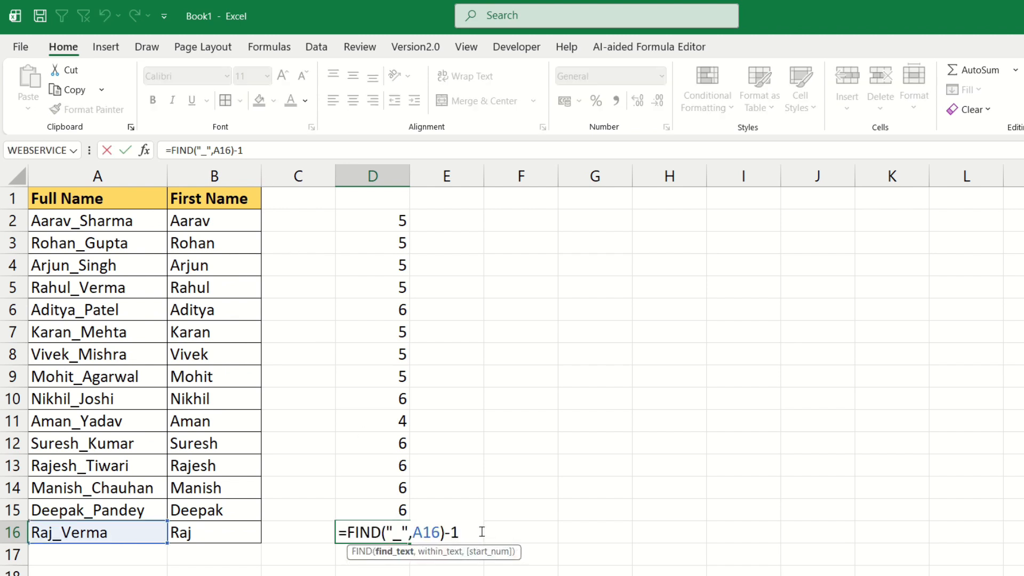
pyautogui.press('Return')
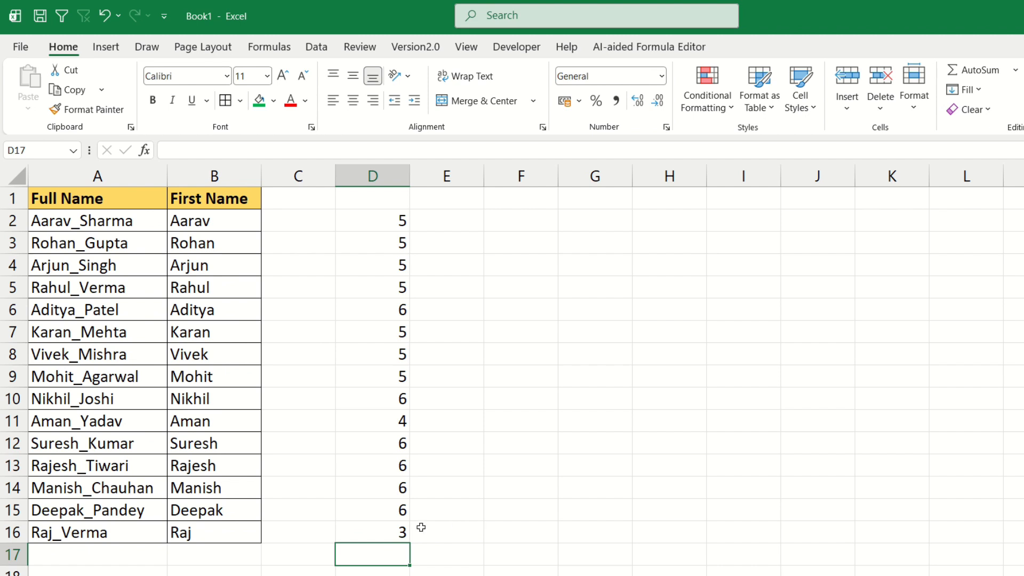
# Compare the helper formula in D16 with the combined LEFT and FIND formula in B16 and review the underscore-separated name table
pyautogui.click(402, 532)
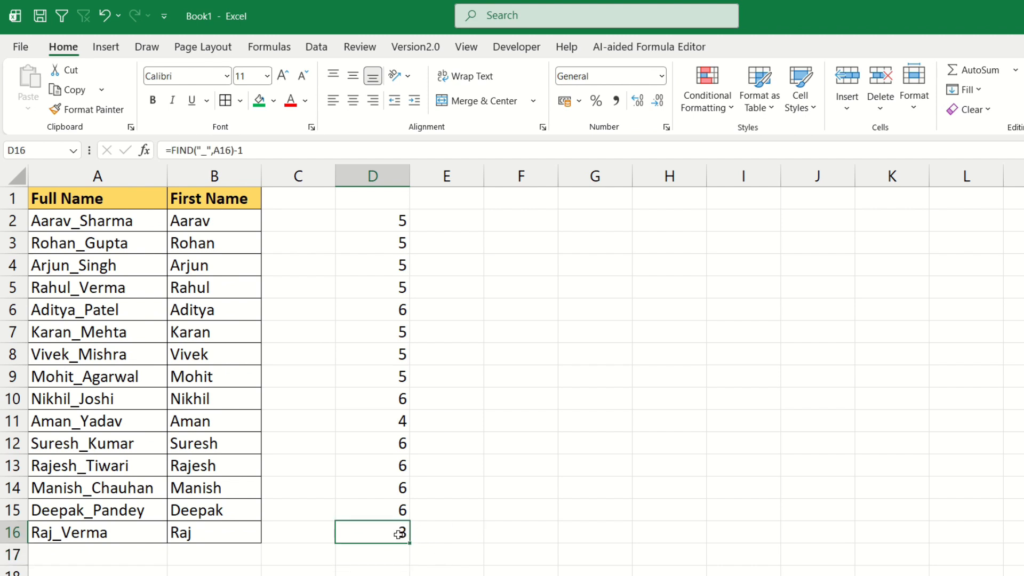
pyautogui.click(207, 535)
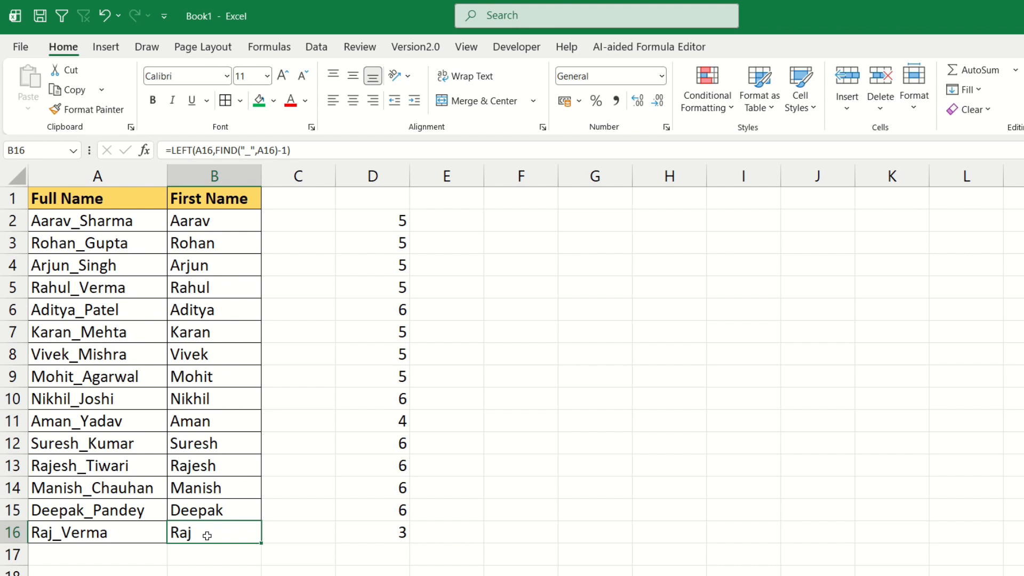
pyautogui.hotkey('ctrl', 'a')
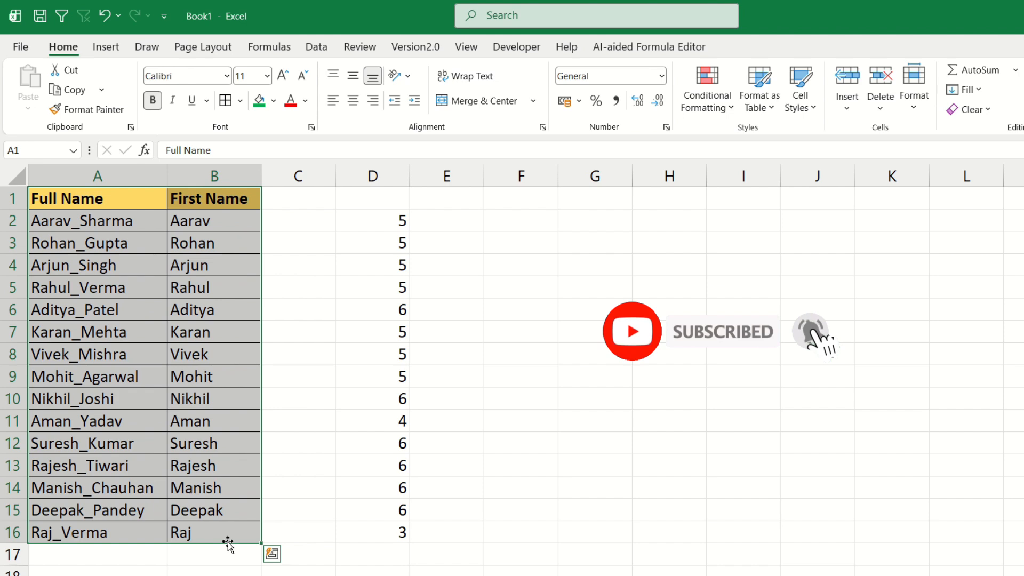
pyautogui.click(228, 536)
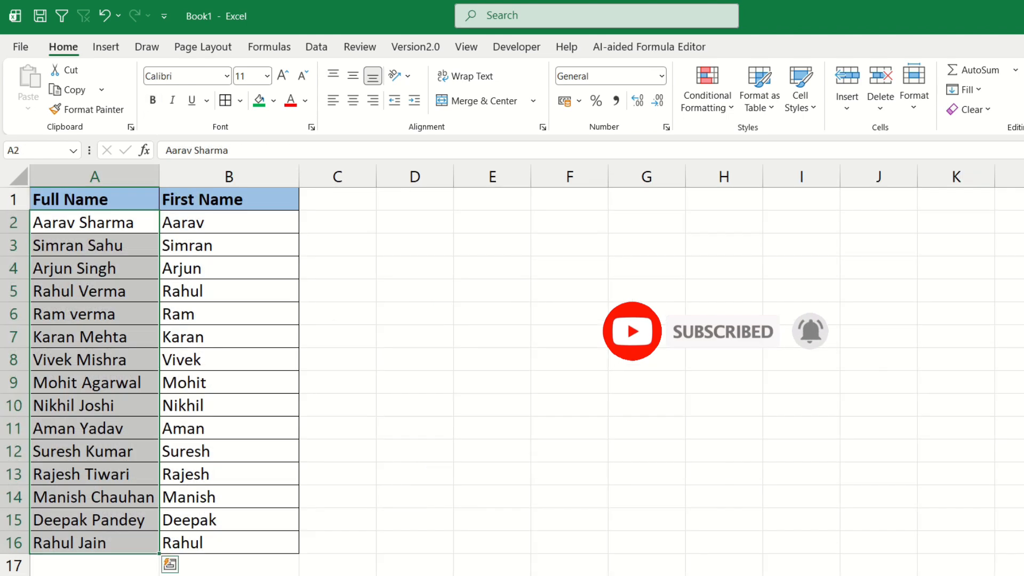
# Examine the two practice tables with asterisk- and comma-separated full names and their First Name columns
pyautogui.click(228, 479)
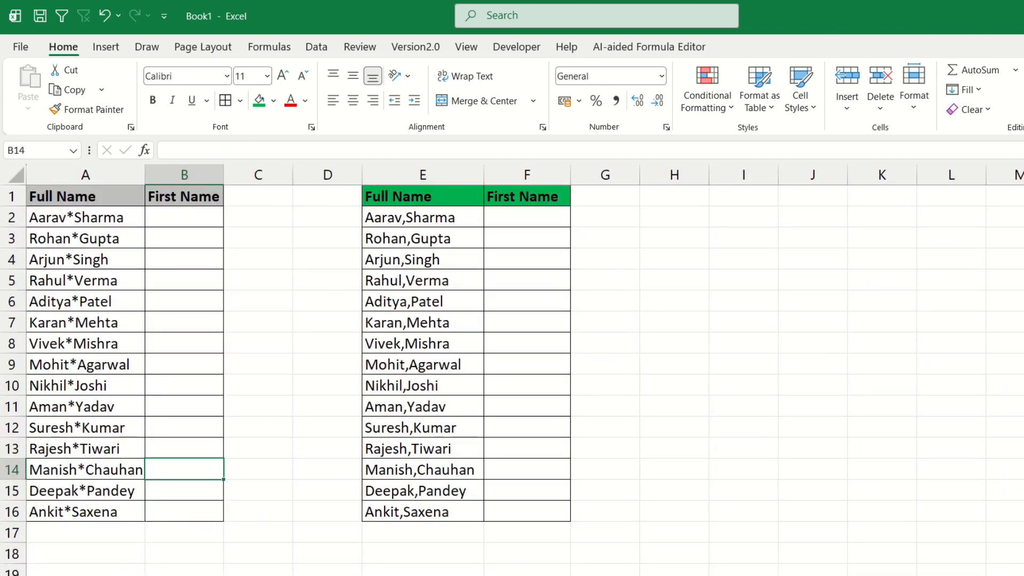
pyautogui.click(80, 385)
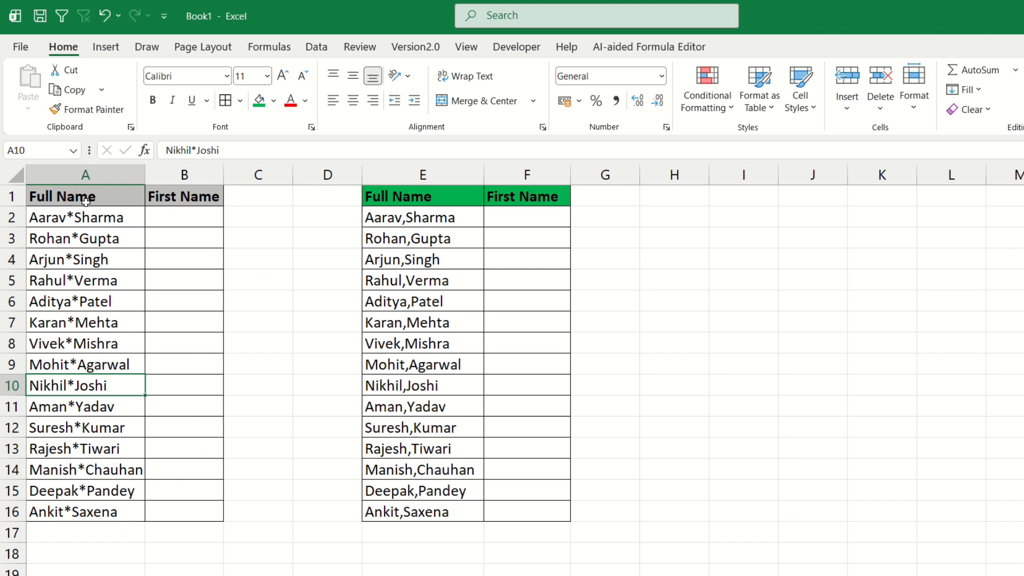
pyautogui.moveTo(85, 203); pyautogui.dragTo(80, 500)
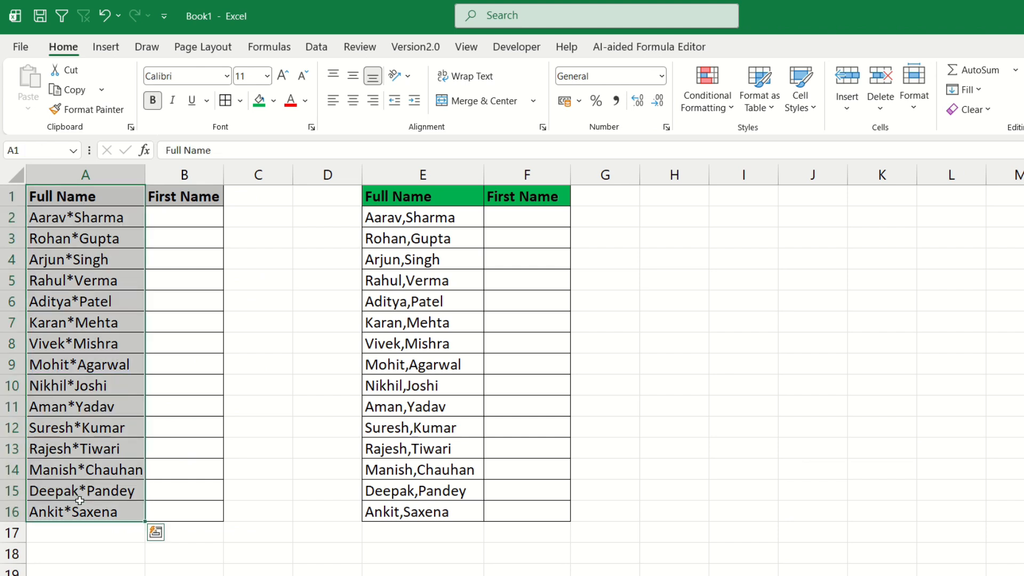
pyautogui.moveTo(182, 217); pyautogui.dragTo(179, 506)
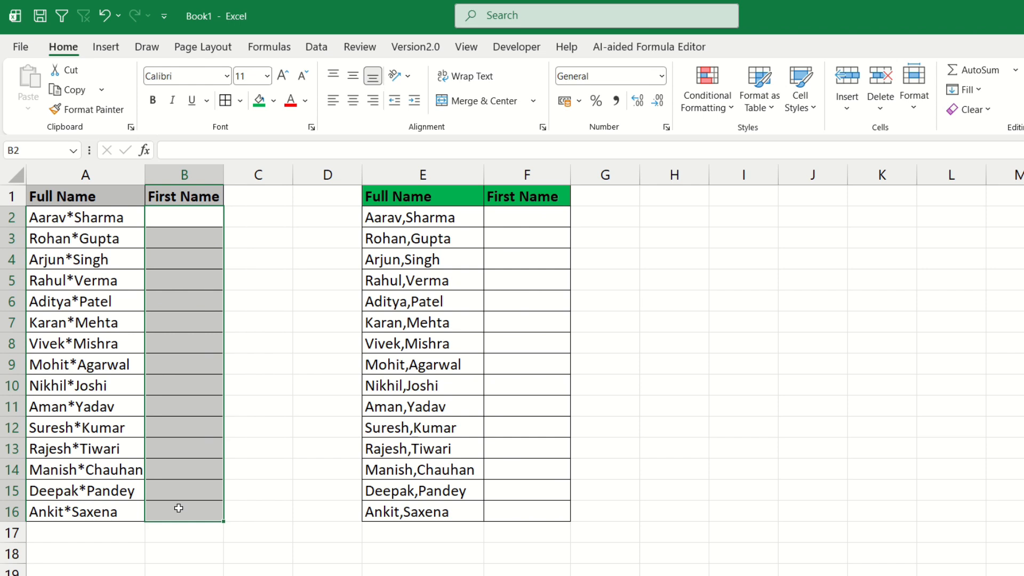
pyautogui.moveTo(442, 213); pyautogui.dragTo(423, 512)
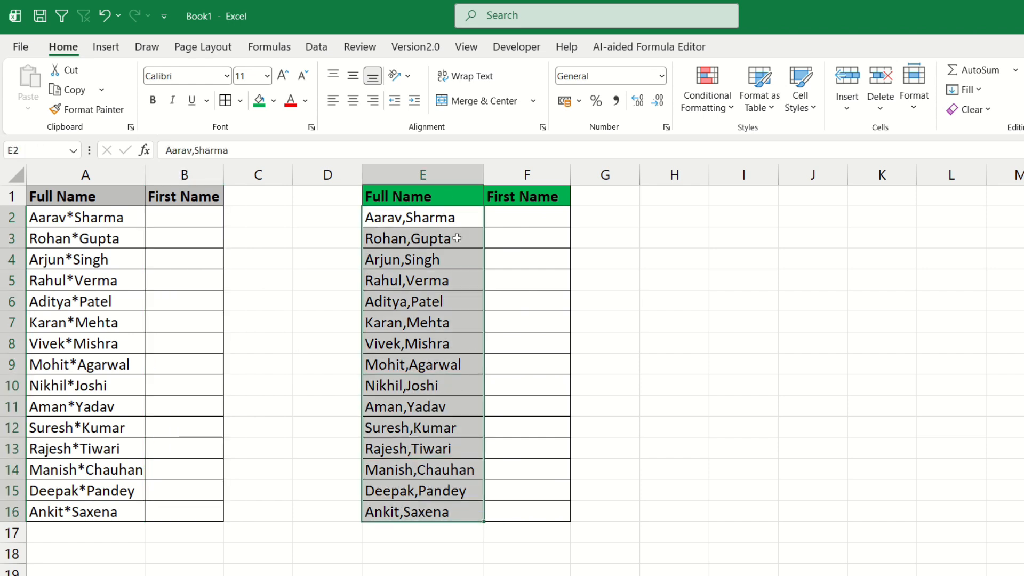
pyautogui.moveTo(493, 218); pyautogui.dragTo(498, 507)
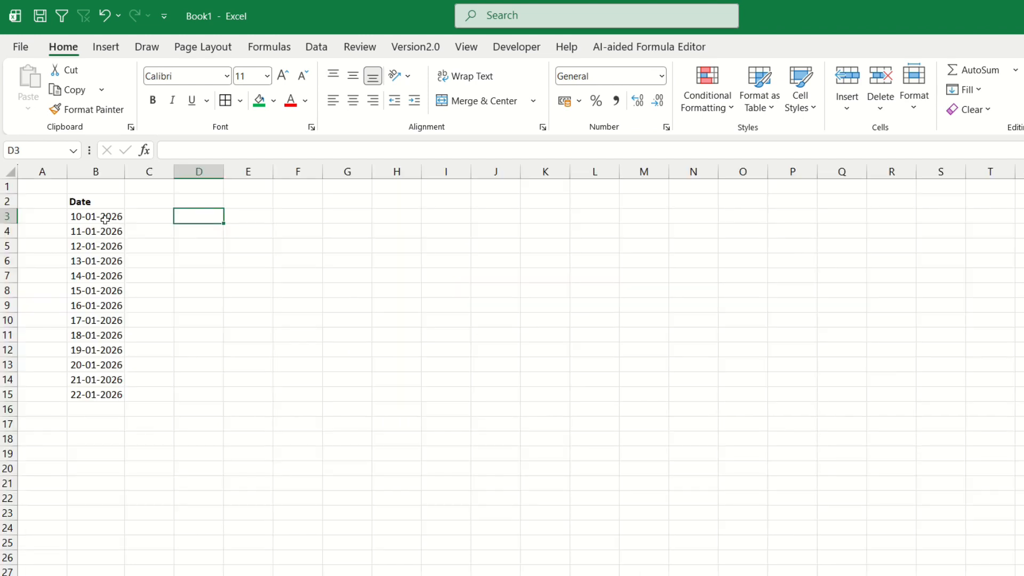
# Examine the date list in B3:B15 and the cells beside it in column D, ending at D3
pyautogui.moveTo(107, 218); pyautogui.dragTo(96, 394)
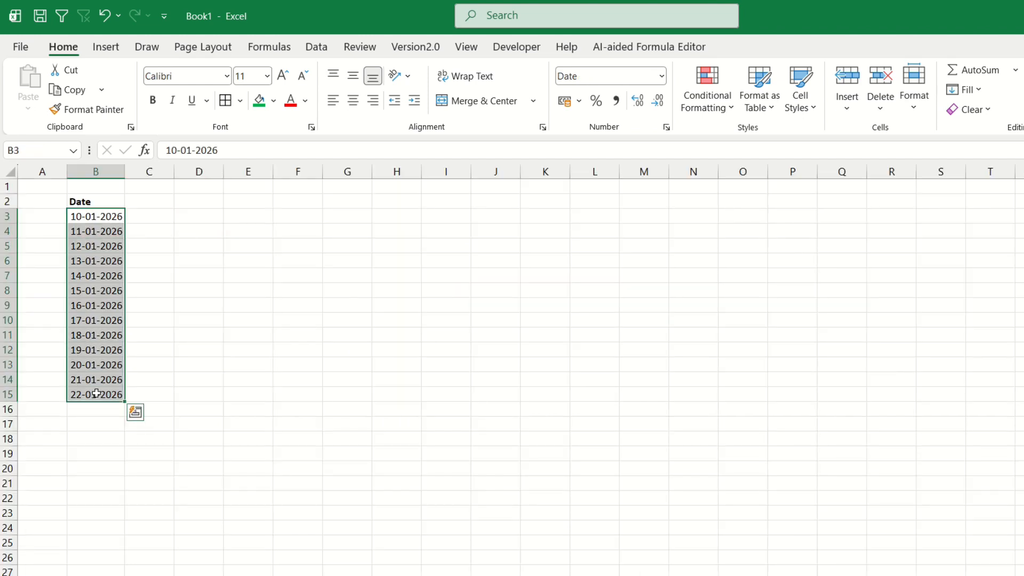
pyautogui.click(179, 216)
pyautogui.scroll(3, 150, 249)
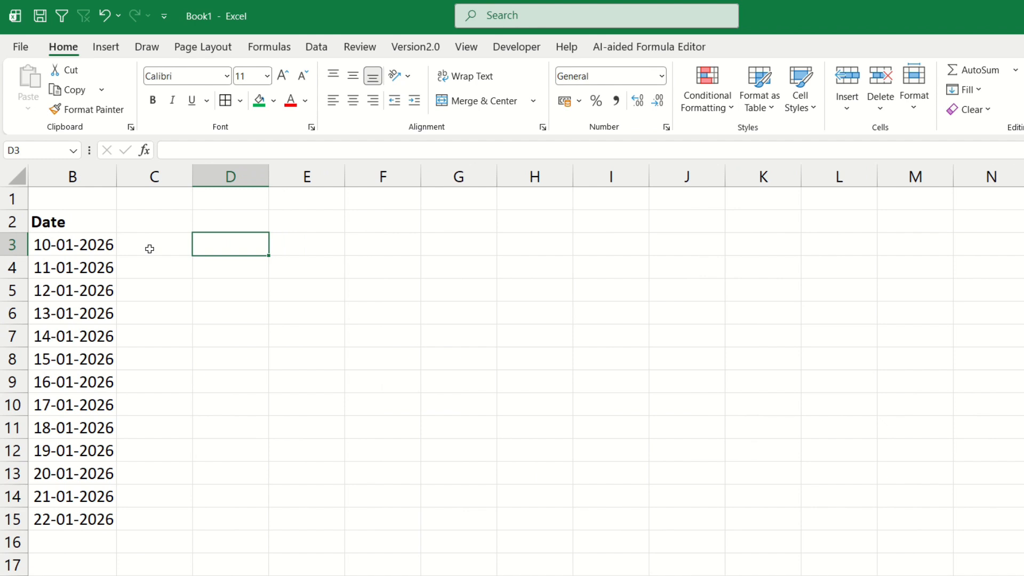
pyautogui.moveTo(90, 247); pyautogui.dragTo(71, 512)
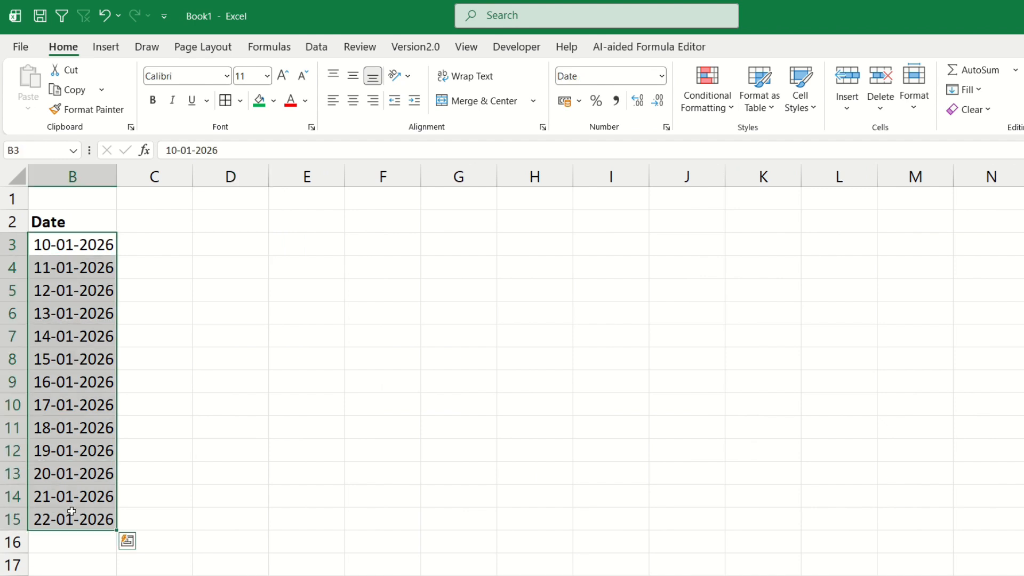
pyautogui.click(213, 249)
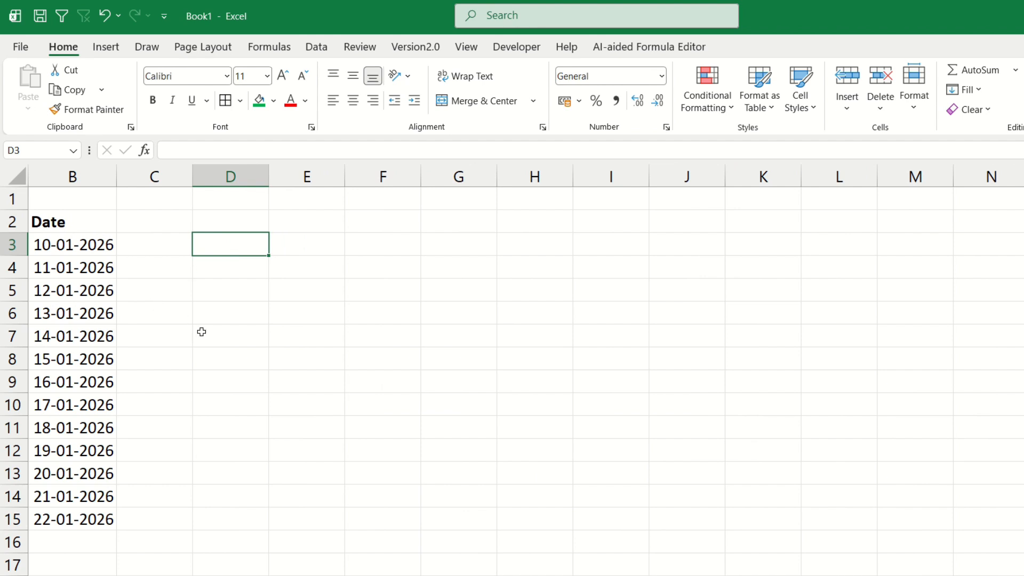
pyautogui.click(222, 347)
pyautogui.click(222, 346)
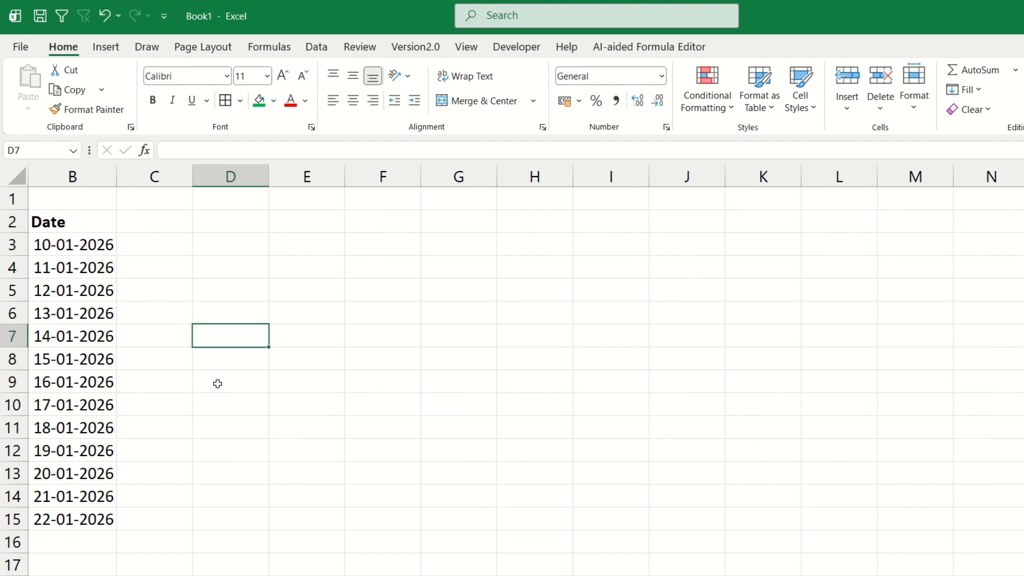
pyautogui.click(224, 478)
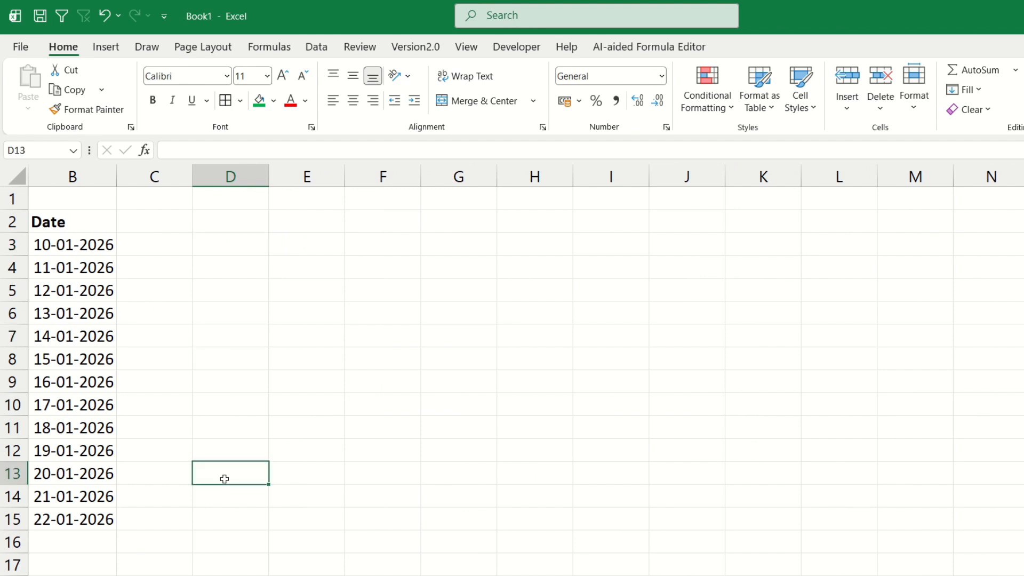
pyautogui.click(228, 243)
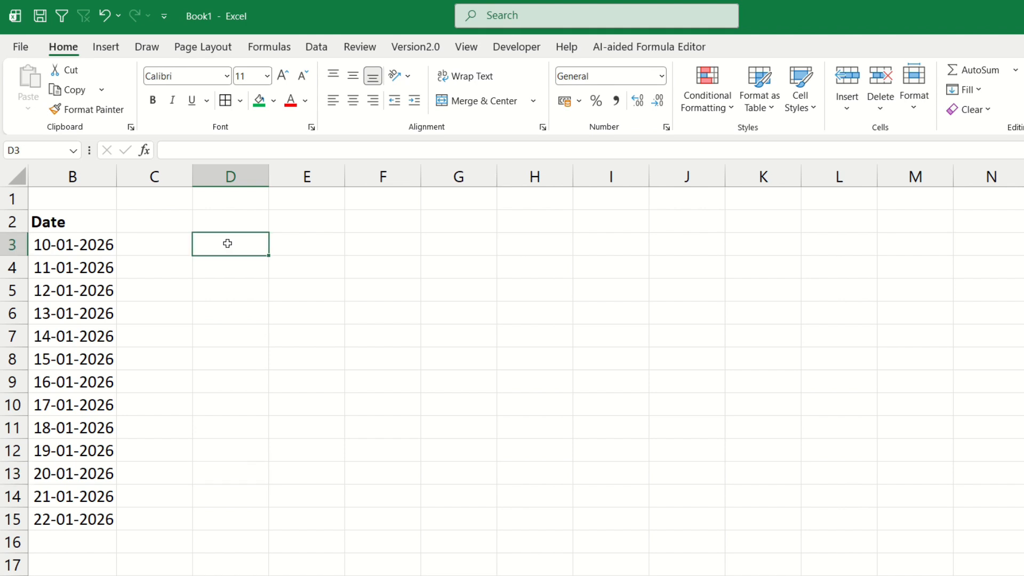